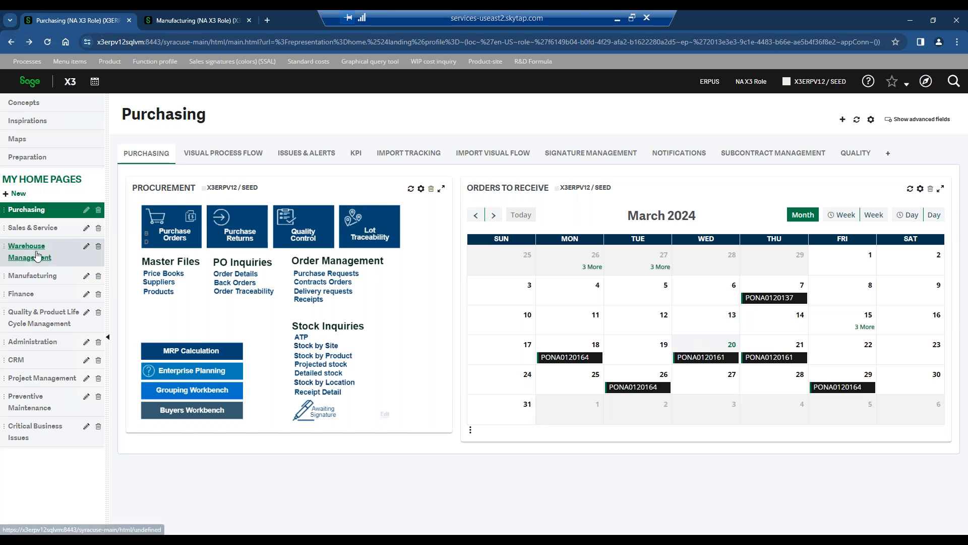
Look over the Manufacturing home page and return to the Purchasing home page.
left_click(35, 275)
left_click(188, 161)
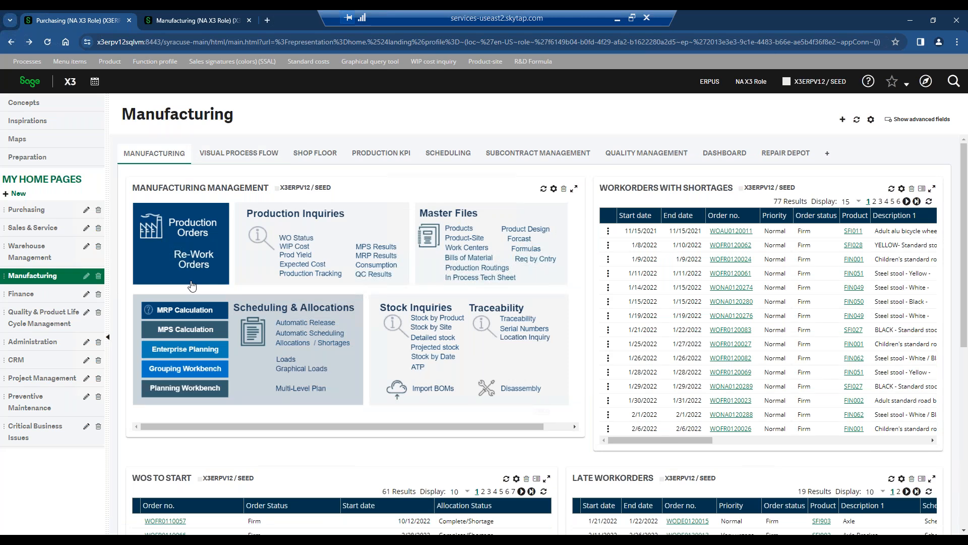
left_click(30, 209)
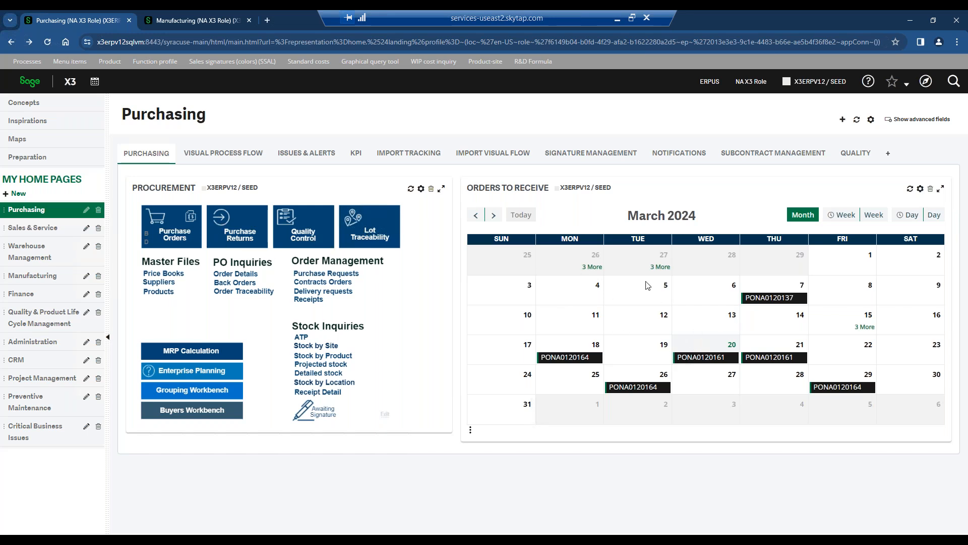
Review the visual process flow of the Purchasing home page, from the purchasing overview down to the common data.
left_click(200, 152)
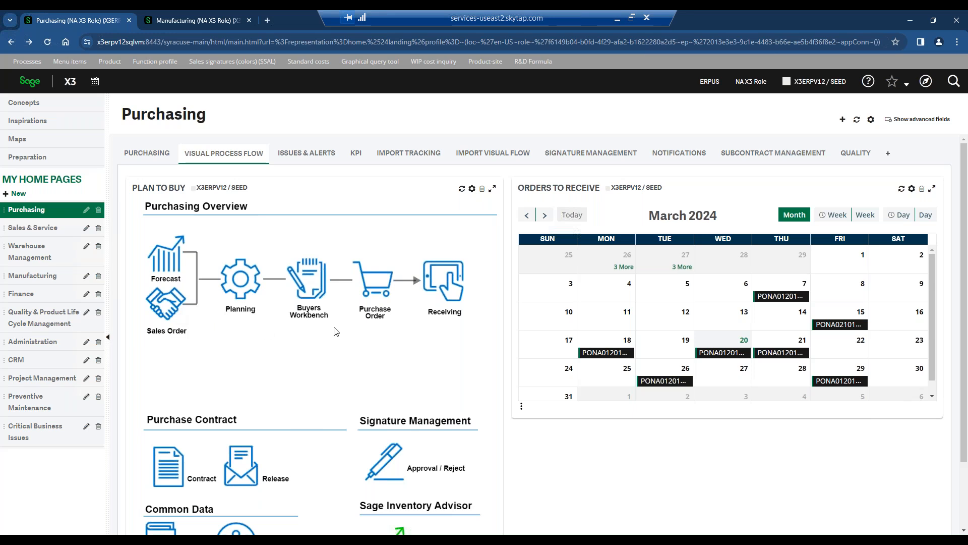
scroll(337, 332, "down", 2)
scroll(336, 332, "up", 2)
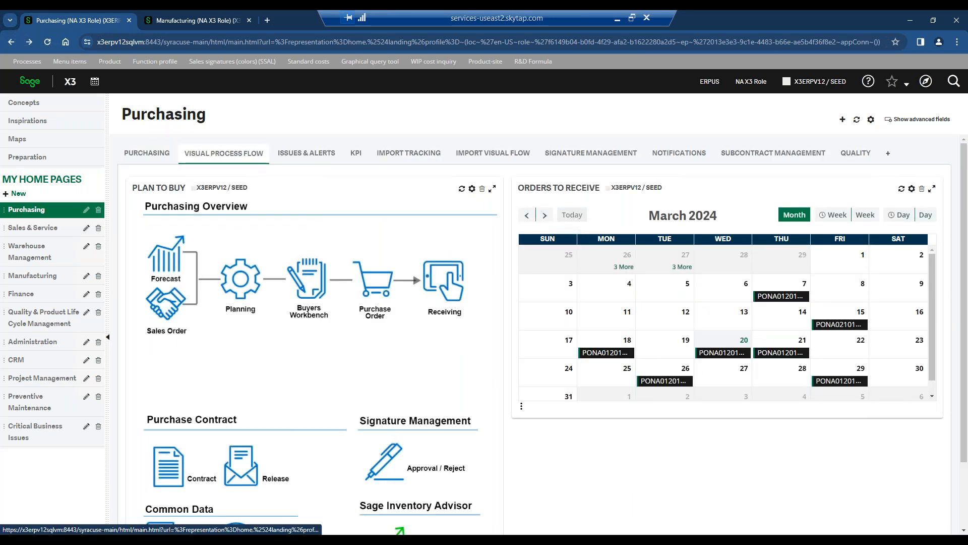
Review the late orders and the orders not invoiced among the Purchasing issues and alerts.
left_click(307, 153)
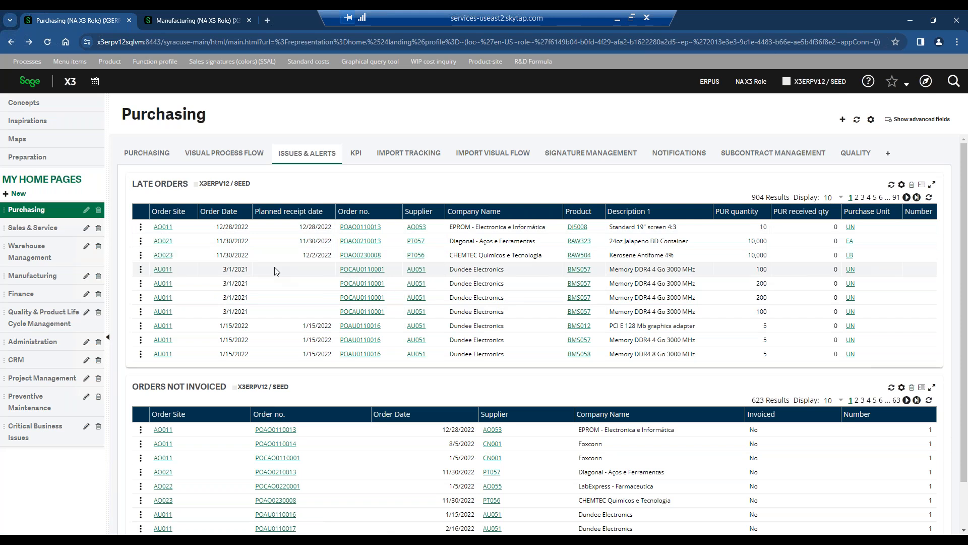
scroll(300, 262, "down", 1)
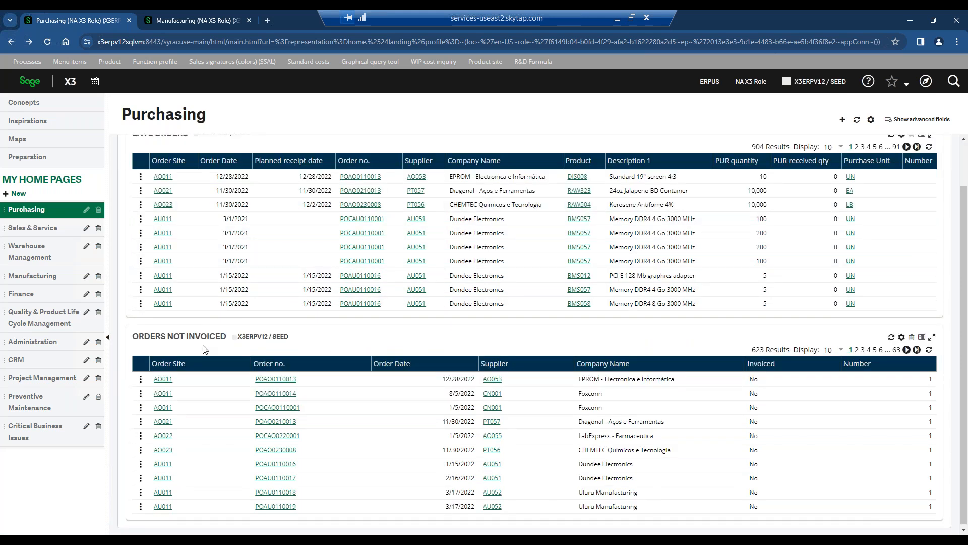
scroll(220, 289, "up", 1)
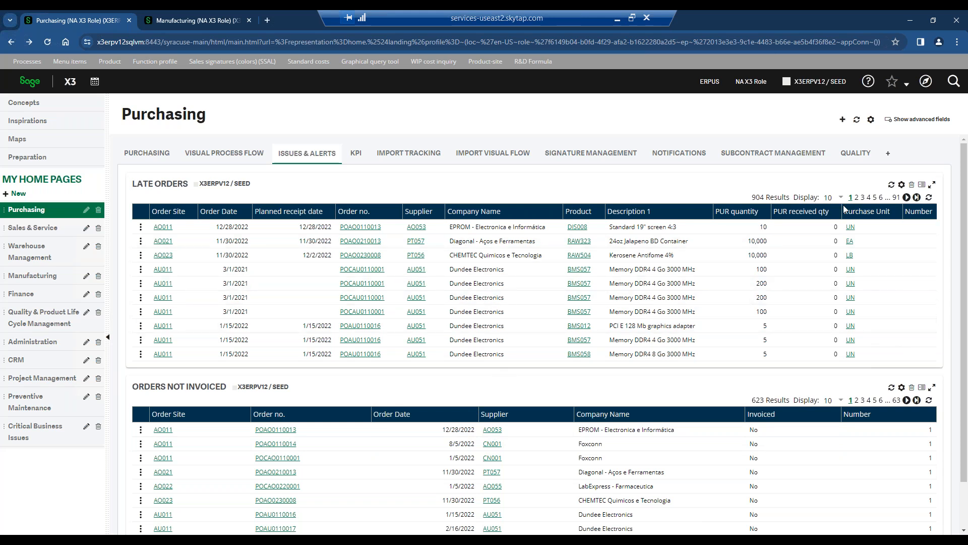
Export the Late Orders list as an Excel report and switch to Excel.
left_click(924, 185)
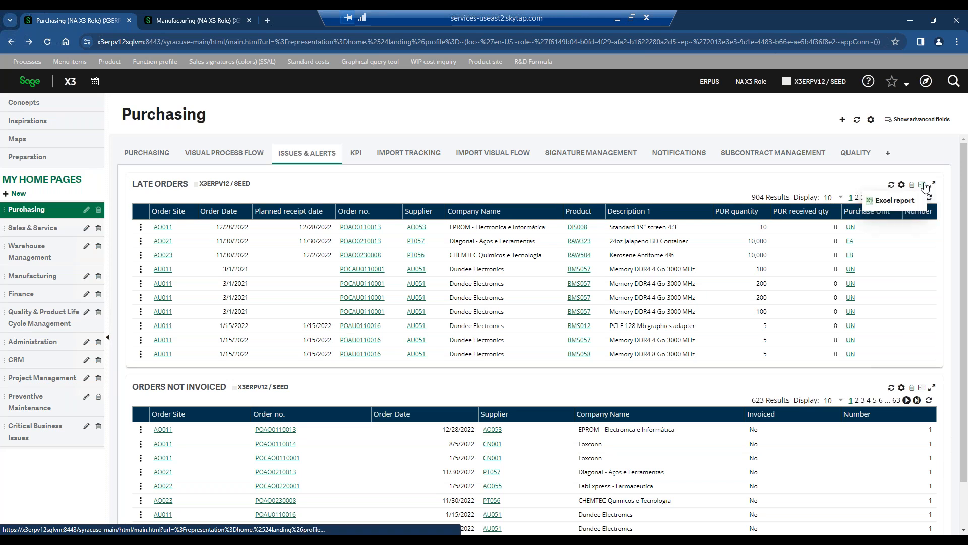
left_click(896, 200)
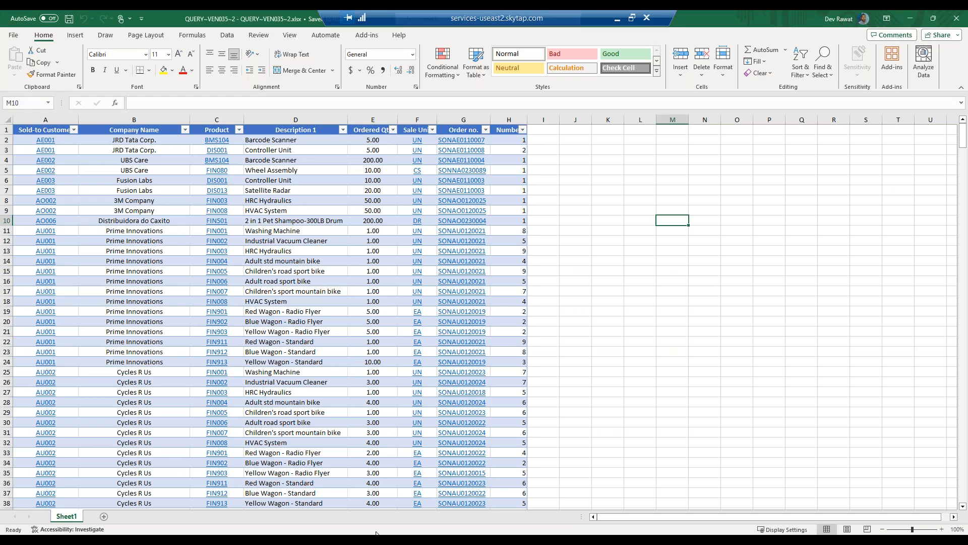
left_click(657, 303)
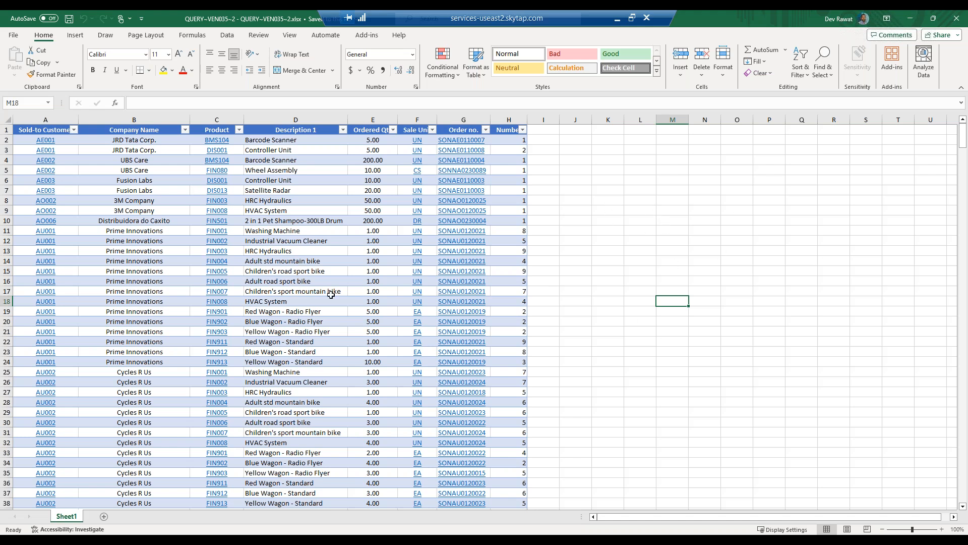
Examine the order lines in the QUERY-VEN035~2.xlsx workbook and return to Sage X3's Purchasing home page.
left_click(280, 212)
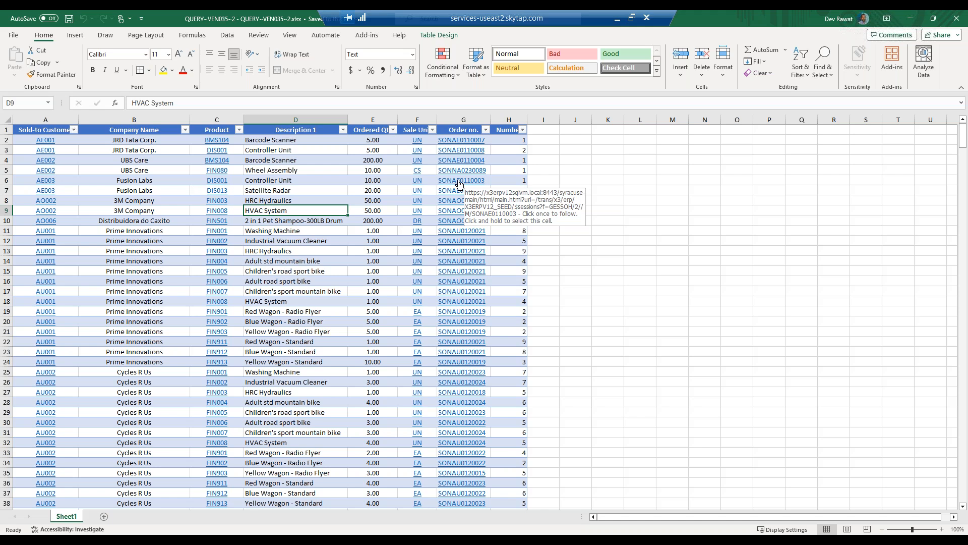
left_click(725, 203)
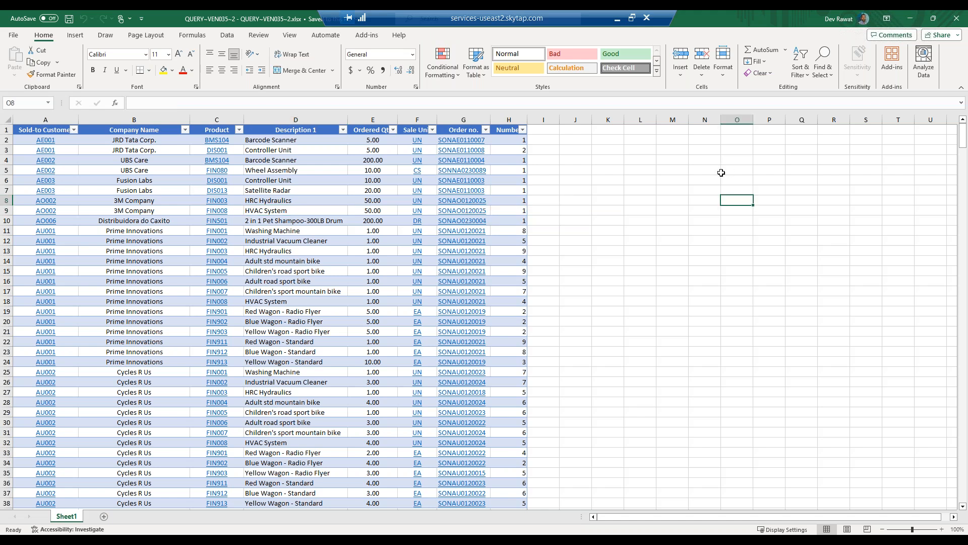
left_click(696, 219)
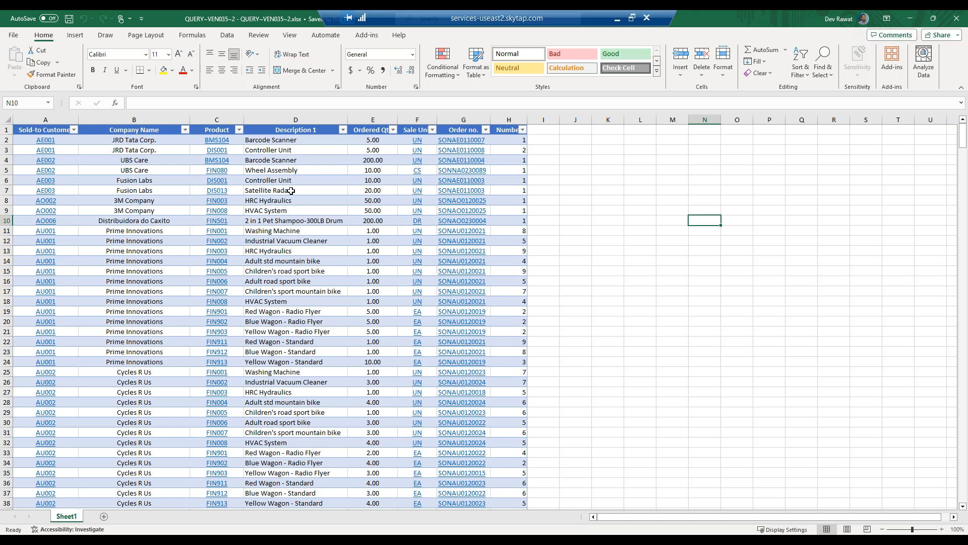
left_click(582, 157)
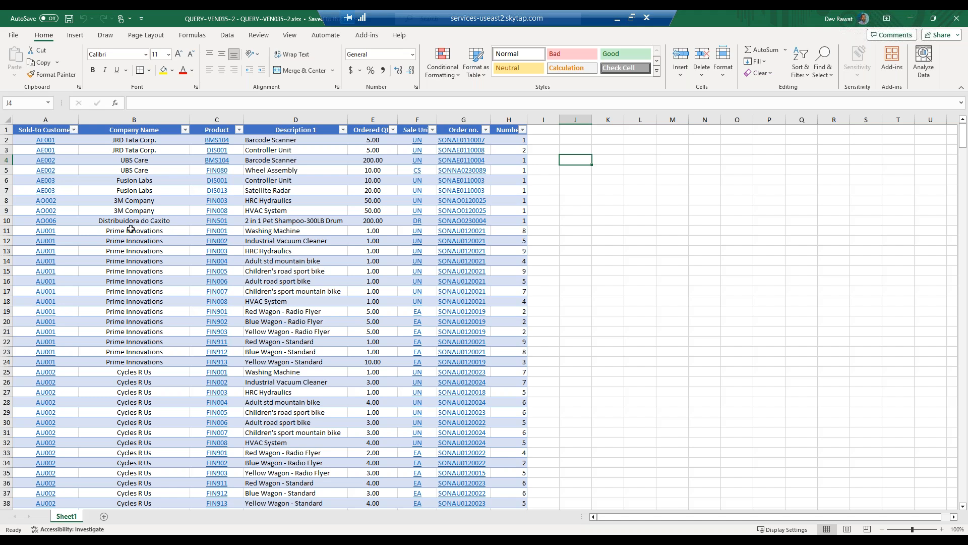
left_click(911, 19)
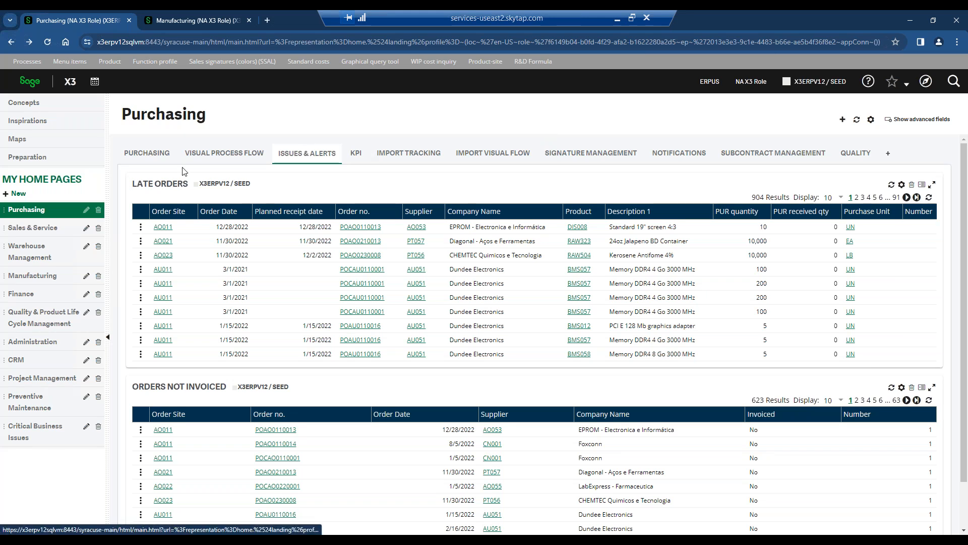
Review the SDA Purchasing Manager Dashboard among the Purchasing KPIs, including the top 10 vendors statistics.
left_click(366, 154)
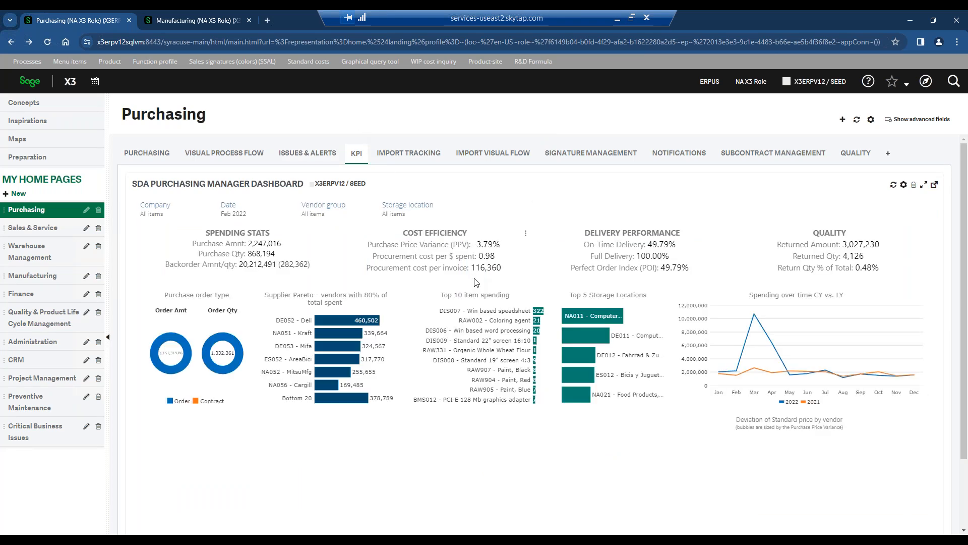
scroll(477, 283, "down", 1)
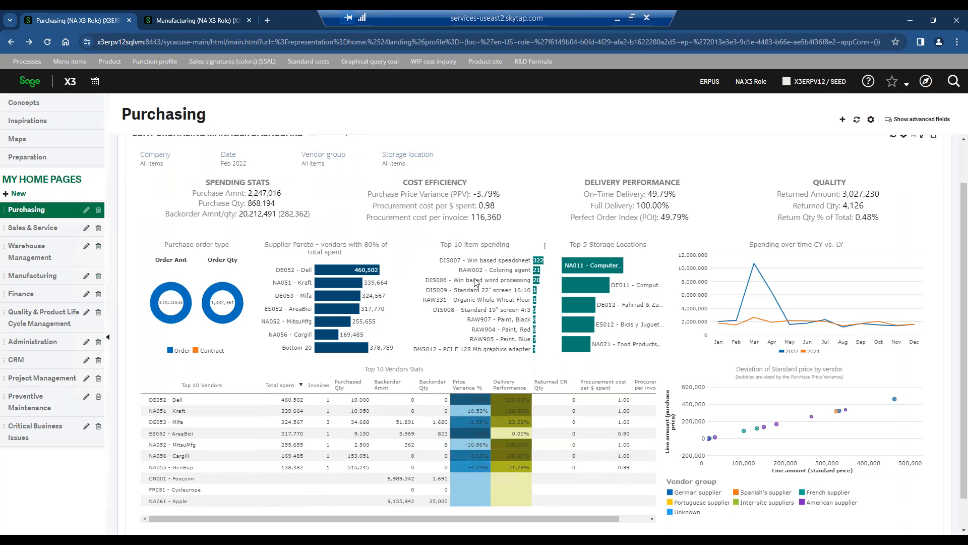
scroll(476, 282, "up", 1)
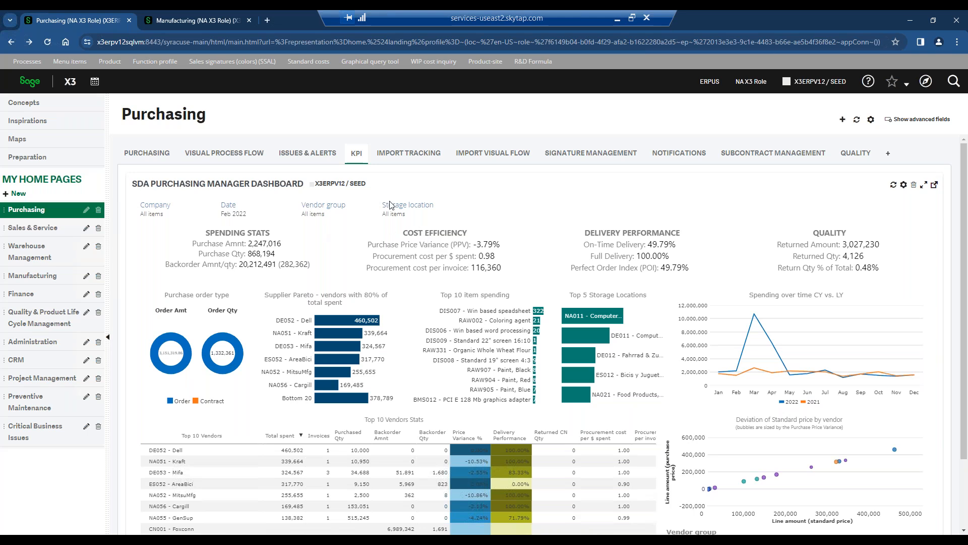
scroll(388, 204, "down", 2)
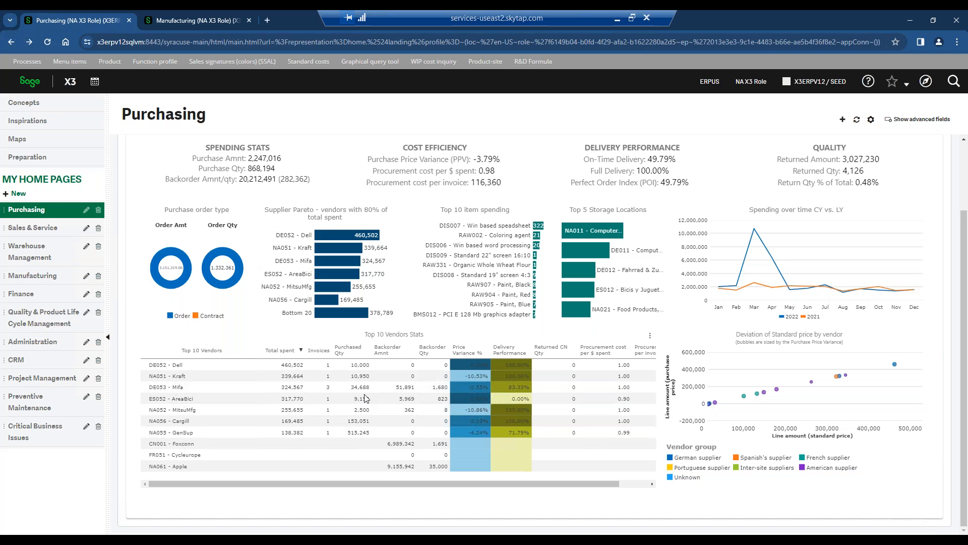
scroll(366, 399, "up", 3)
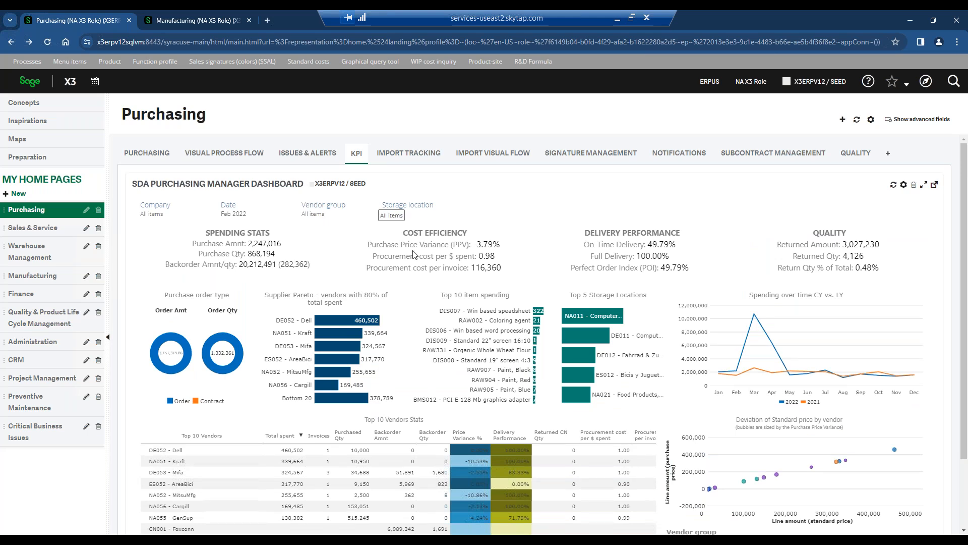
Exclude German supplier and Spanish's supplier from the purchasing dashboard's vendor group filter.
left_click(317, 214)
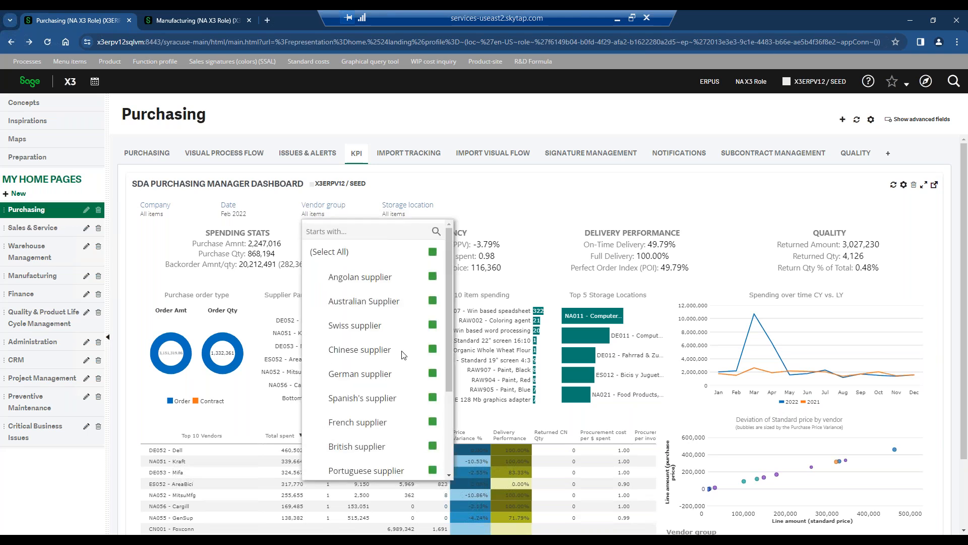
left_click(433, 397)
left_click(432, 374)
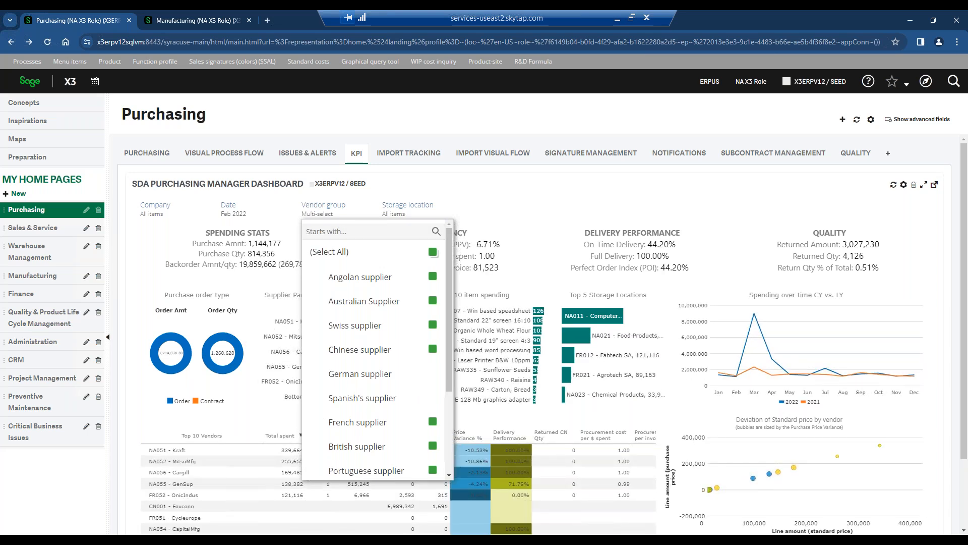
left_click(335, 213)
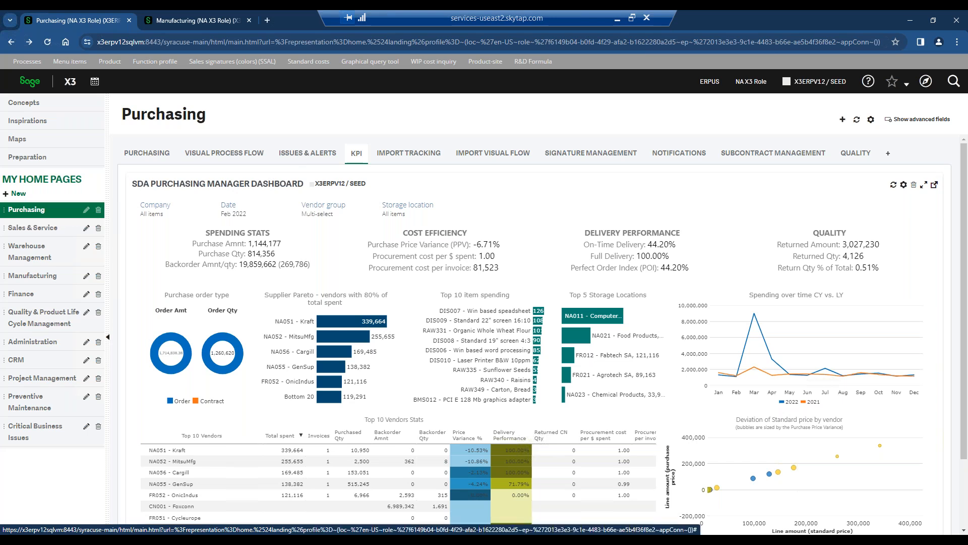
Look through the Sales & Service, Warehouse Management, Manufacturing and Finance home pages, including Finance's accounting organization chart, and return to Purchasing.
left_click(148, 154)
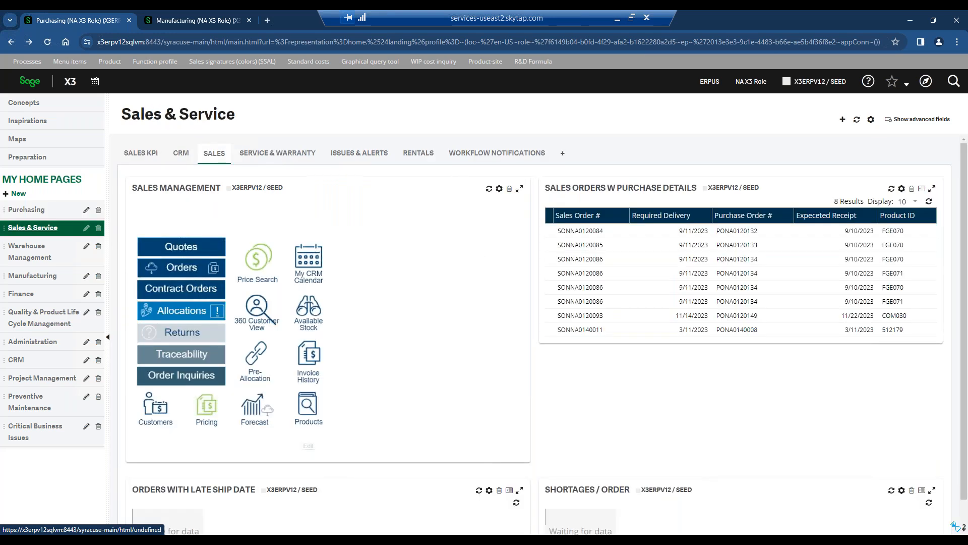
left_click(31, 257)
left_click(33, 276)
left_click(20, 293)
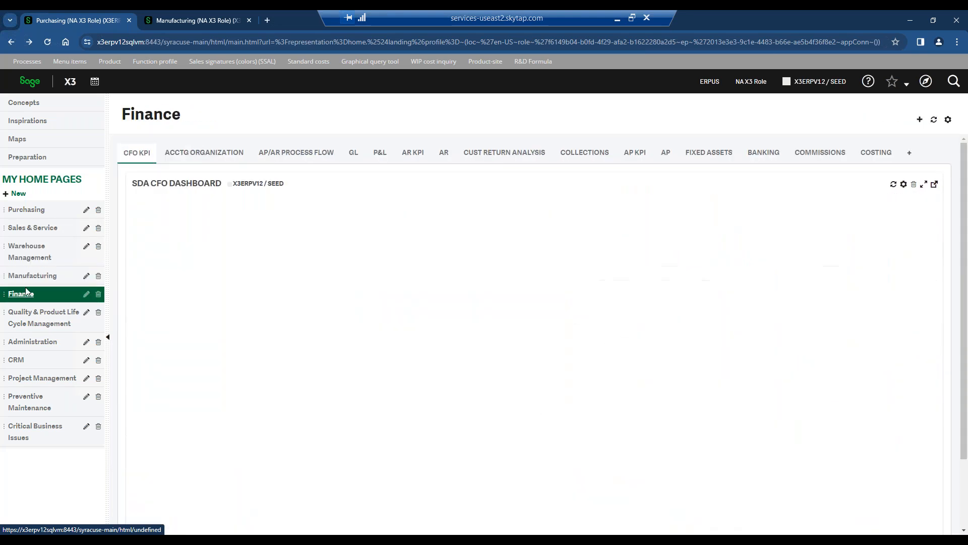
left_click(202, 152)
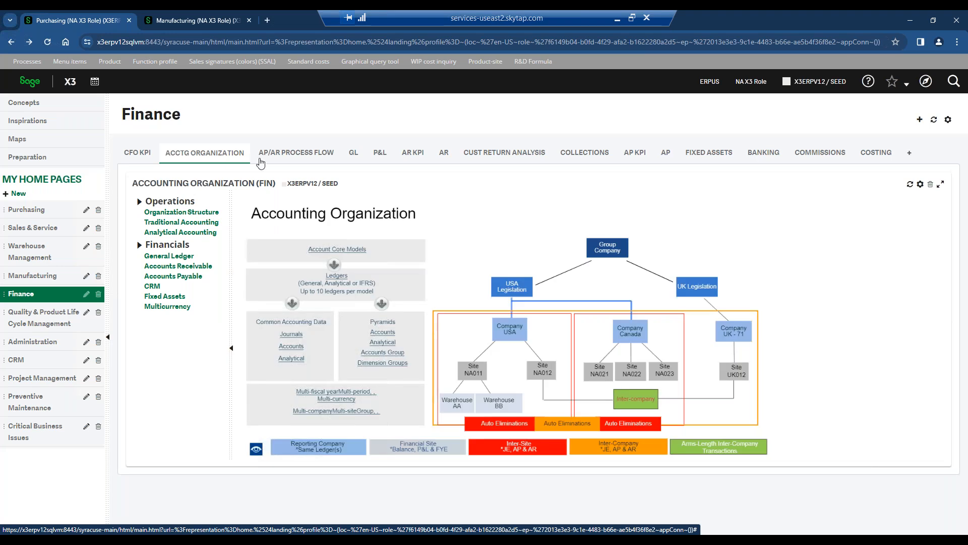
left_click(26, 210)
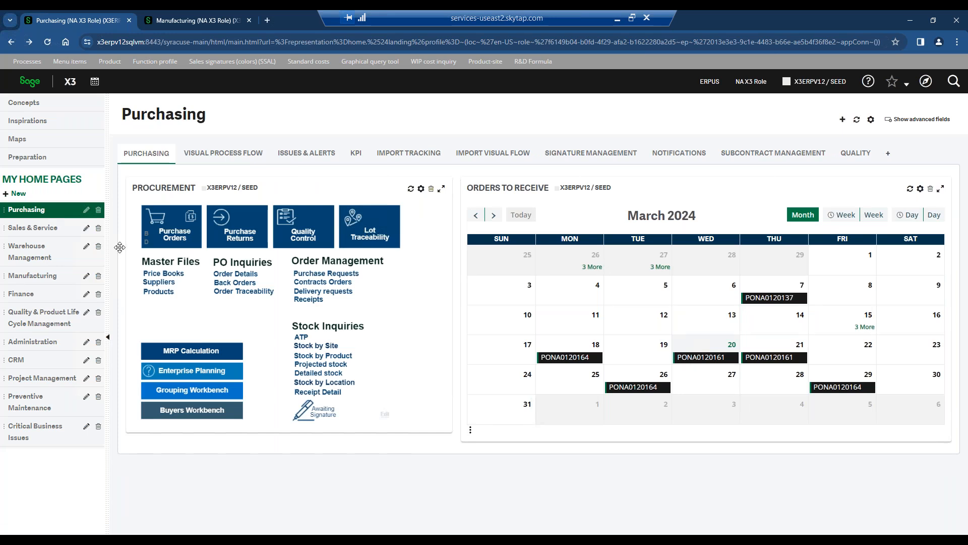
Review the Sales signatures (colors) (SSAL) inquiry and exit it to the Purchasing home page.
left_click(224, 61)
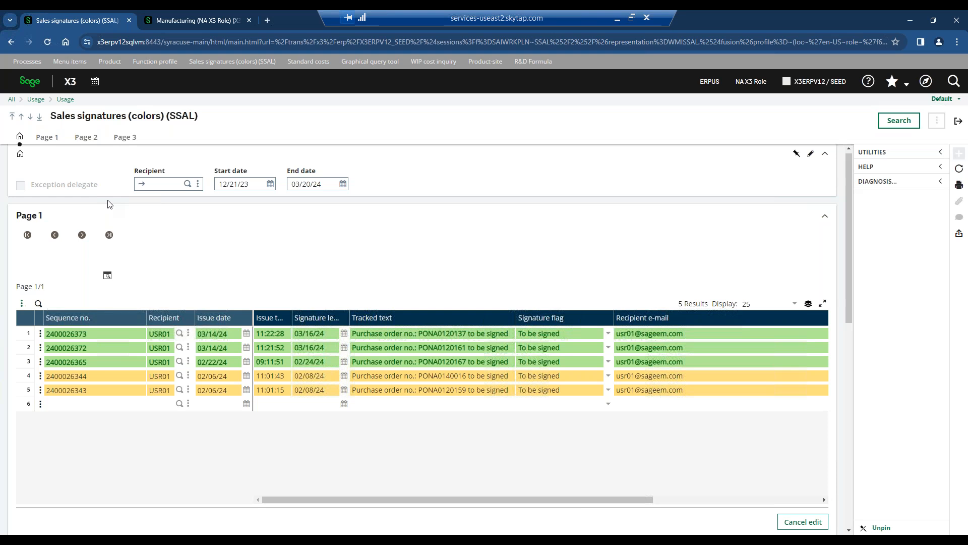
left_click(956, 121)
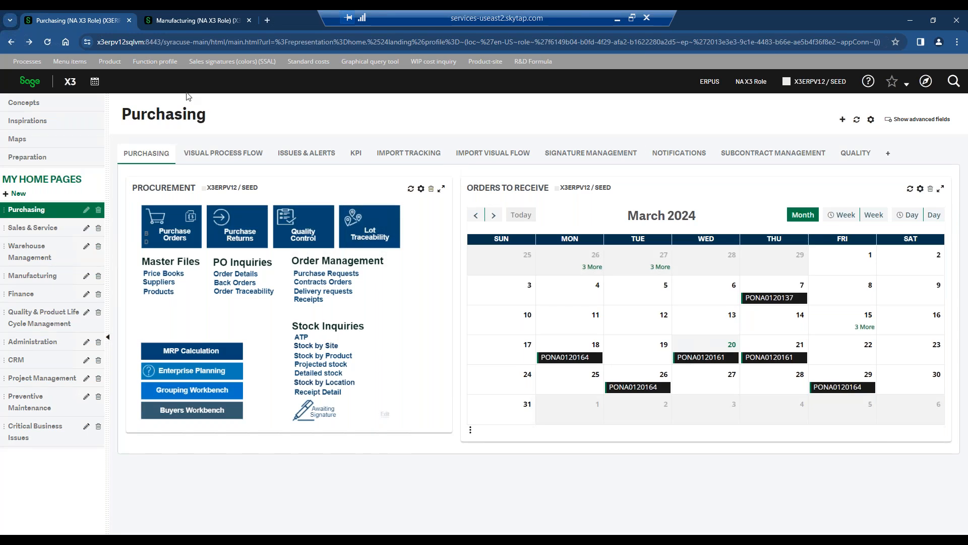
Open the Product function, view Kerosene Antifome 4% (RAW504), and return to Axle Grease-55 GAL Drum (FIN501).
left_click(109, 61)
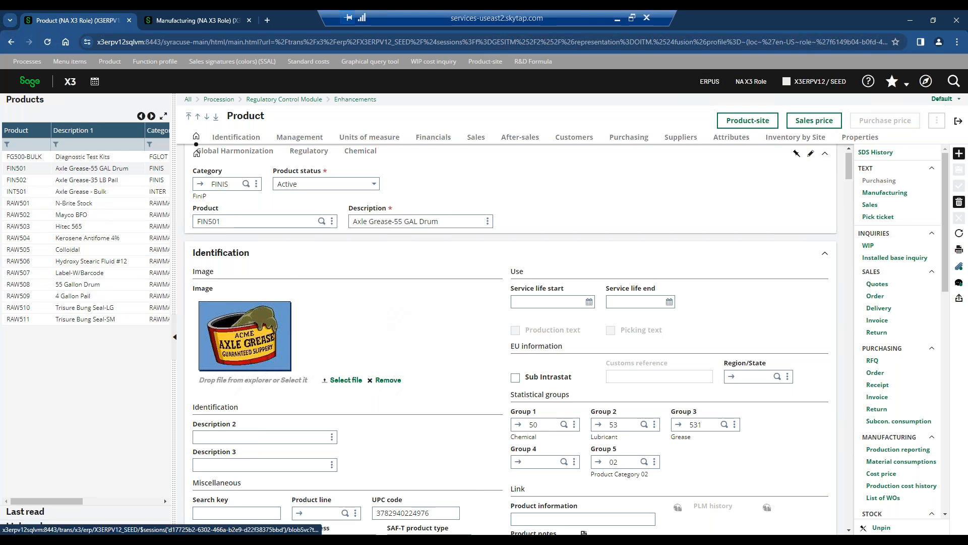
double_click(253, 118)
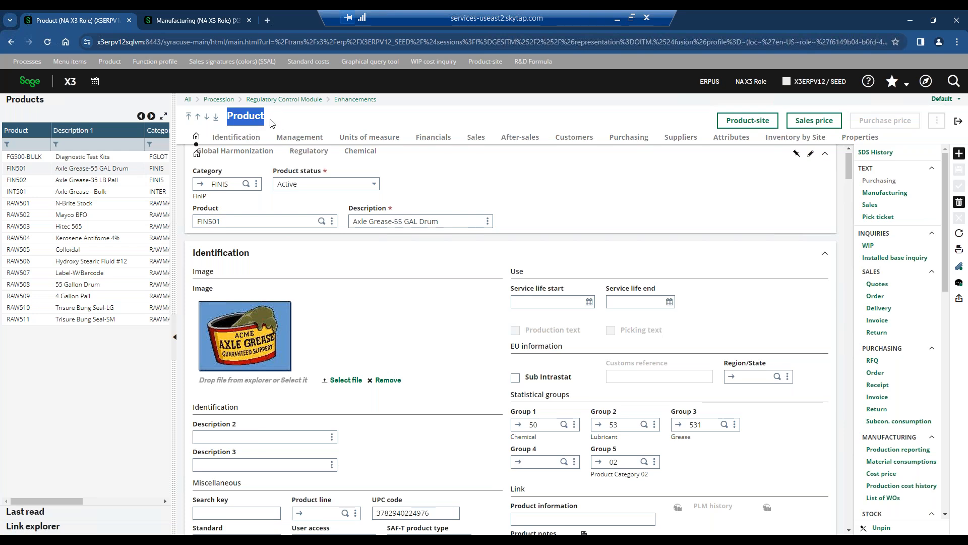
left_click(271, 124)
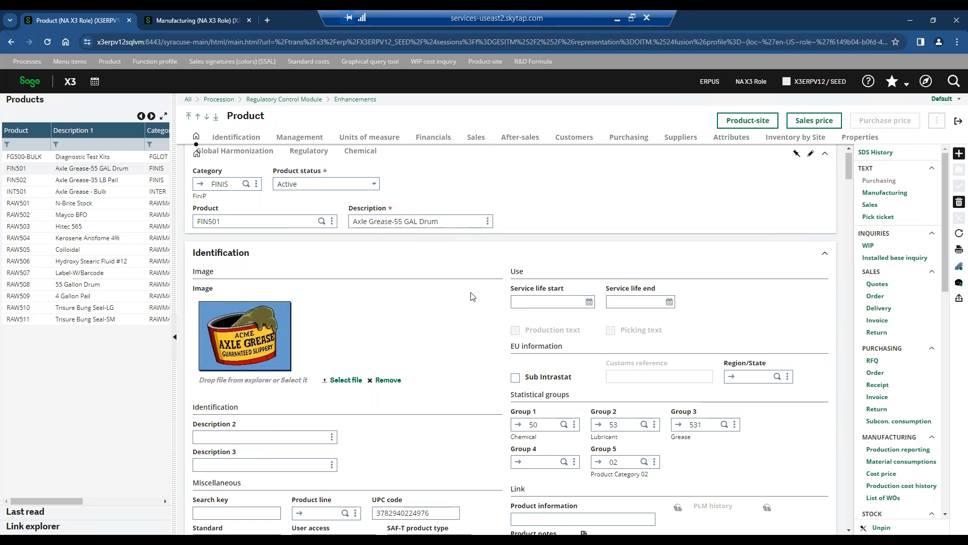
left_click(93, 240)
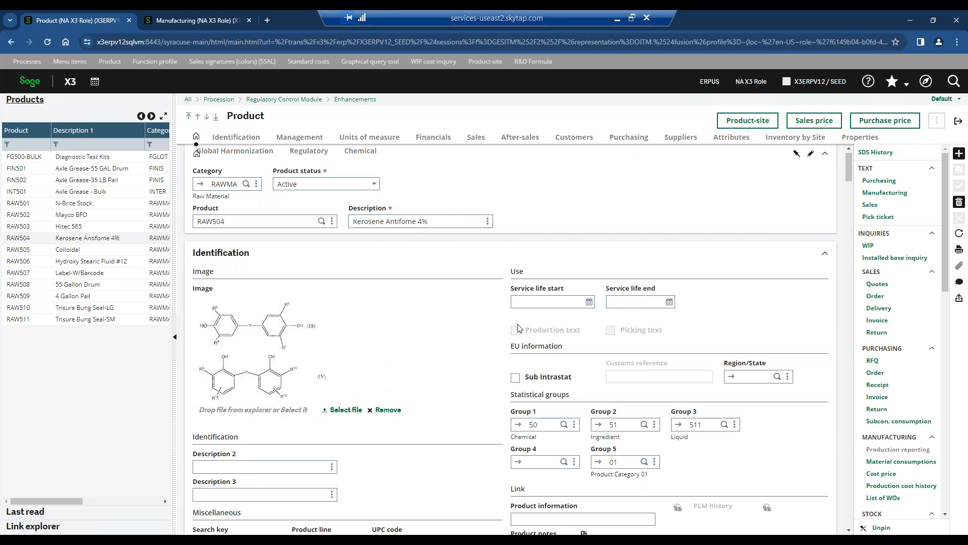
left_click(97, 170)
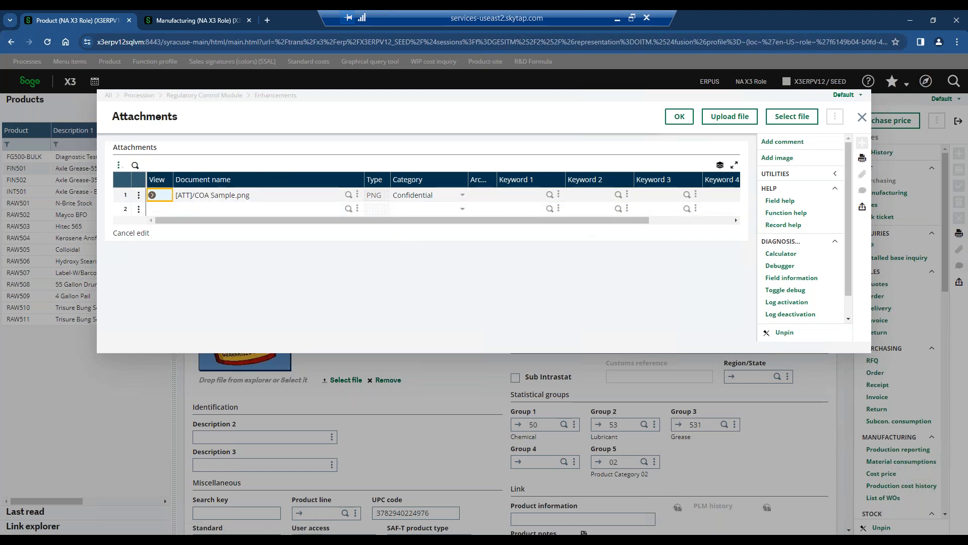
Close the attachments of product FIN501 and open its comments.
left_click(863, 122)
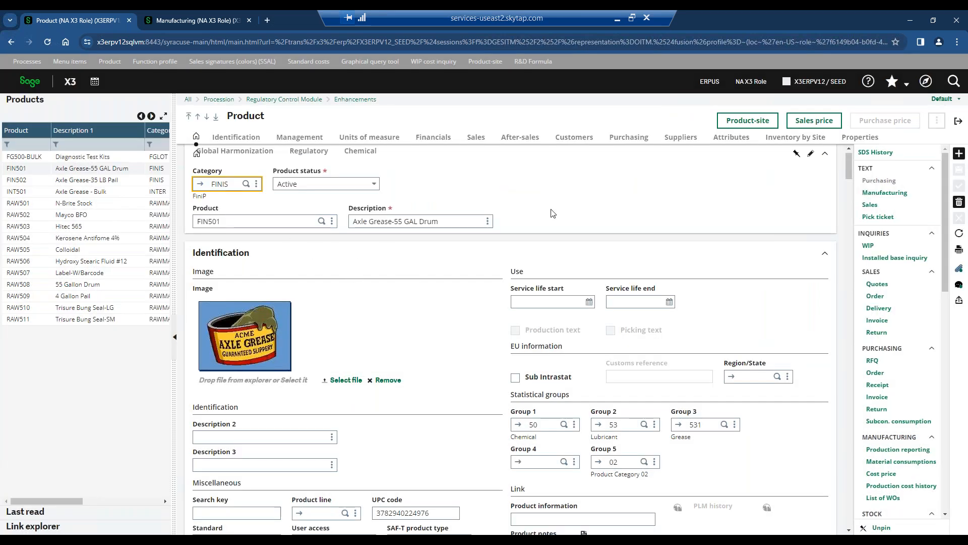
left_click(960, 287)
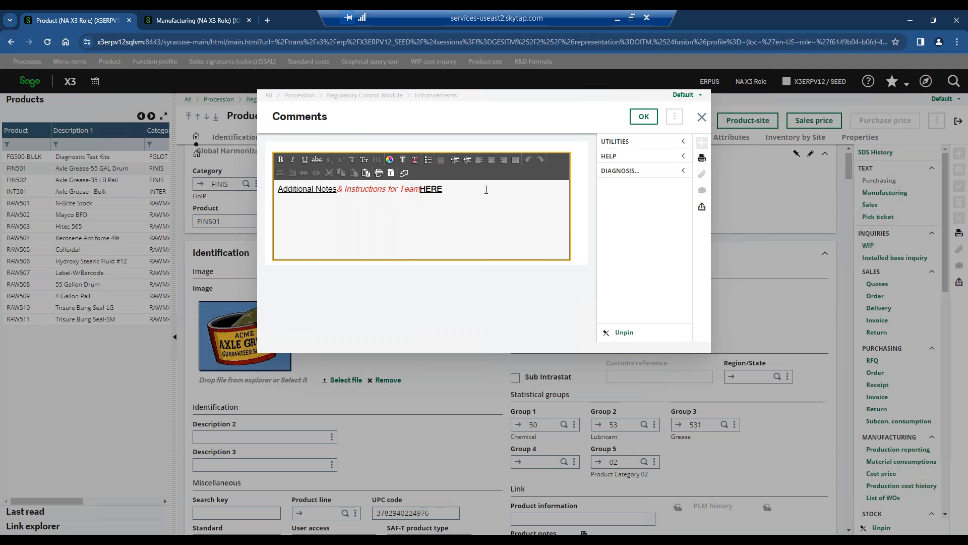
Close the comments of product FIN501 and review its Identification section.
left_click(644, 116)
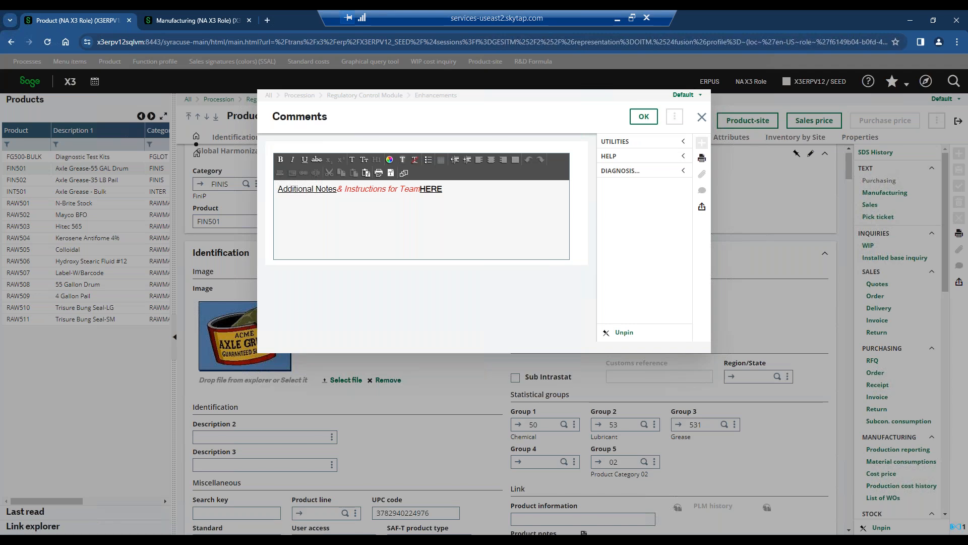
scroll(666, 218, "down", 1)
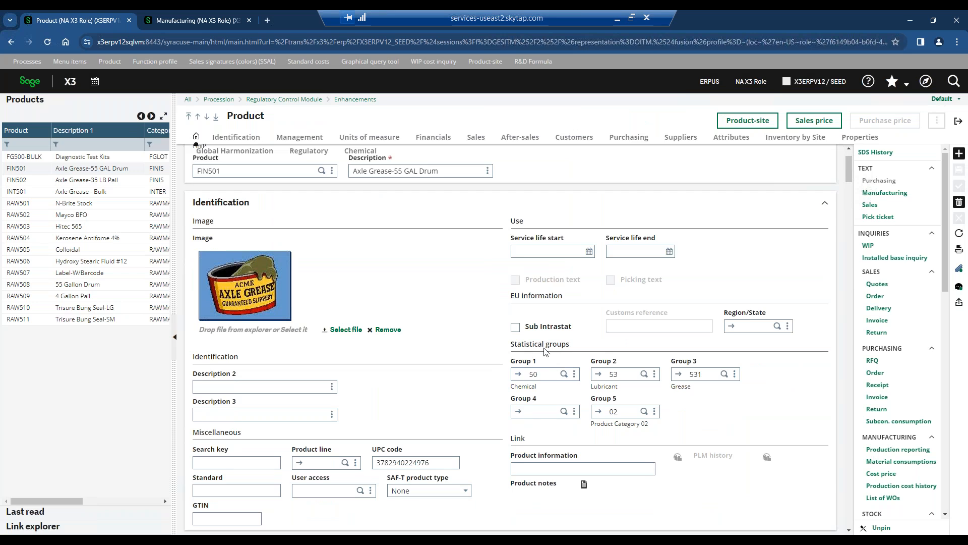
key("ctrl")
key("ctrl")
key("ctrl")
key("ctrl")
key("ctrl")
Review the stock, expiration, lot, container and serial number settings in FIN501's Management section.
scroll(546, 373, "down", 7)
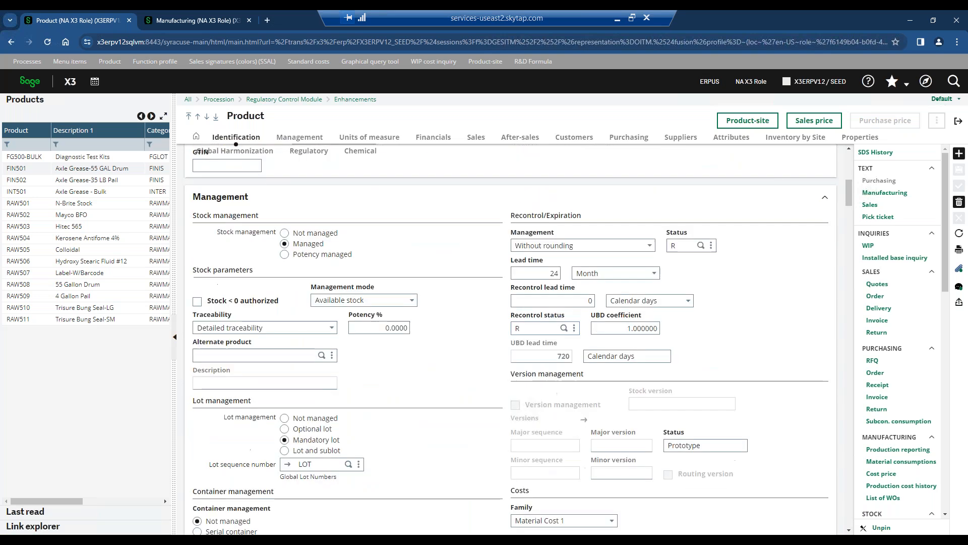
scroll(398, 380, "down", 1)
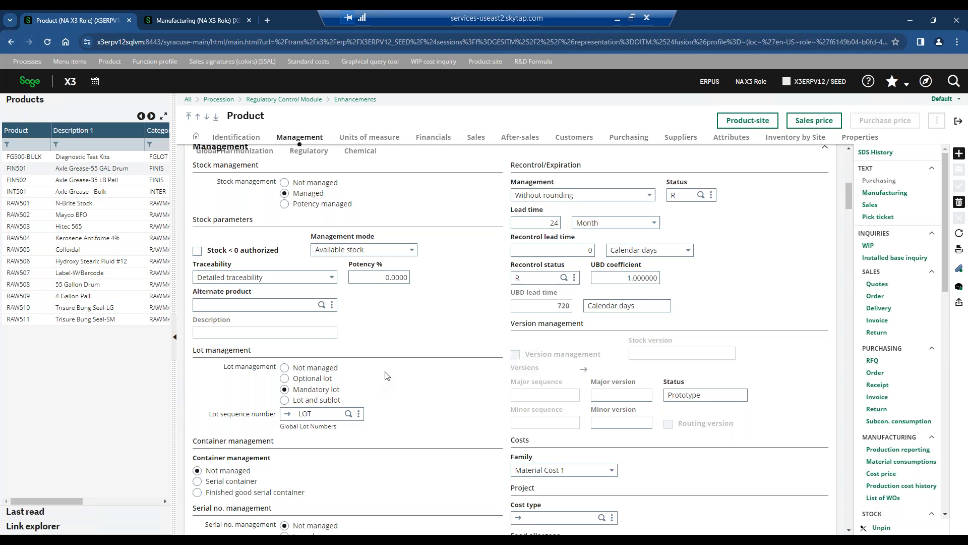
left_click(290, 191)
left_click(314, 392)
scroll(590, 252, "down", 2)
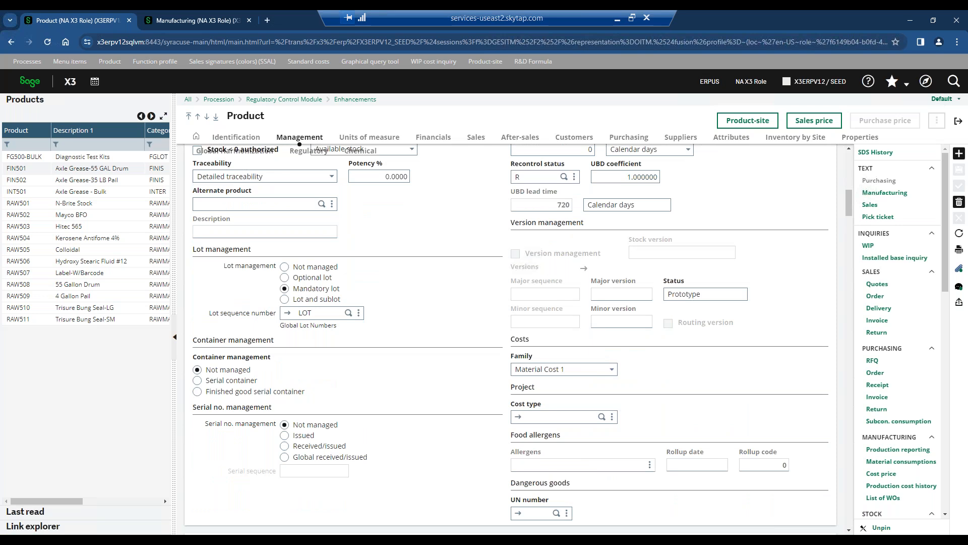
Look through the Units of measure, Financials and Customers sections of product FIN501.
scroll(377, 435, "down", 7)
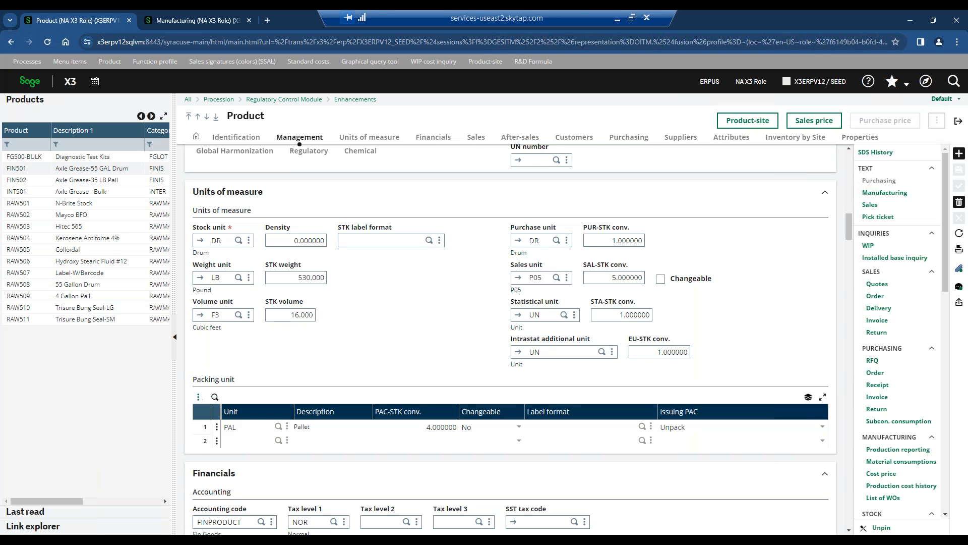
scroll(474, 334, "down", 4)
scroll(474, 333, "down", 5)
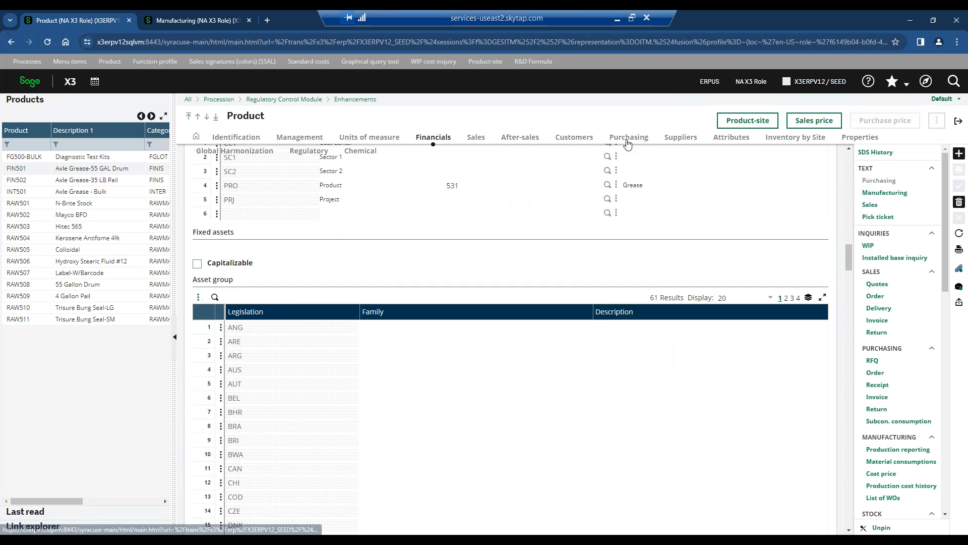
left_click(586, 140)
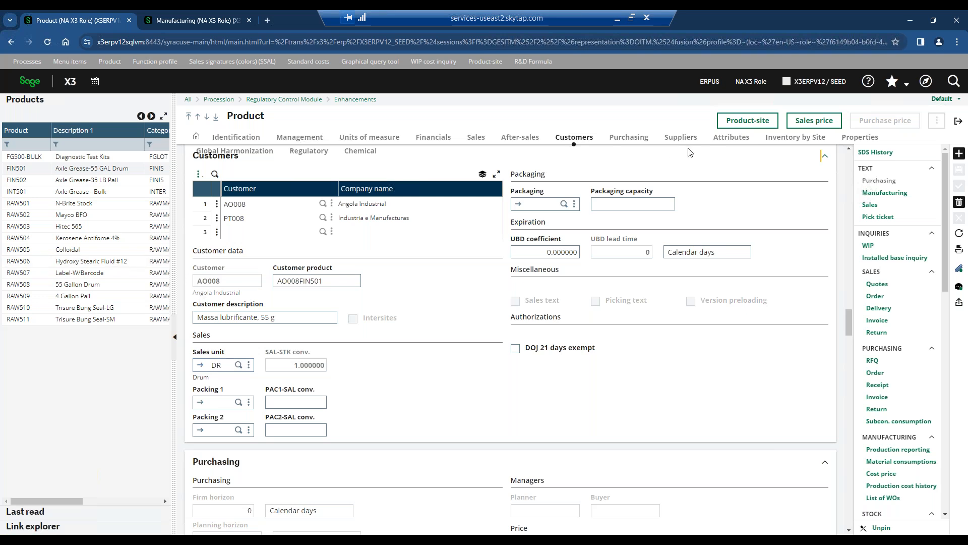
Open product Label-W/Barcode (RAW507) and review its Suppliers, Attributes, Inventory by Site and Properties sections.
left_click(70, 277)
left_click(681, 137)
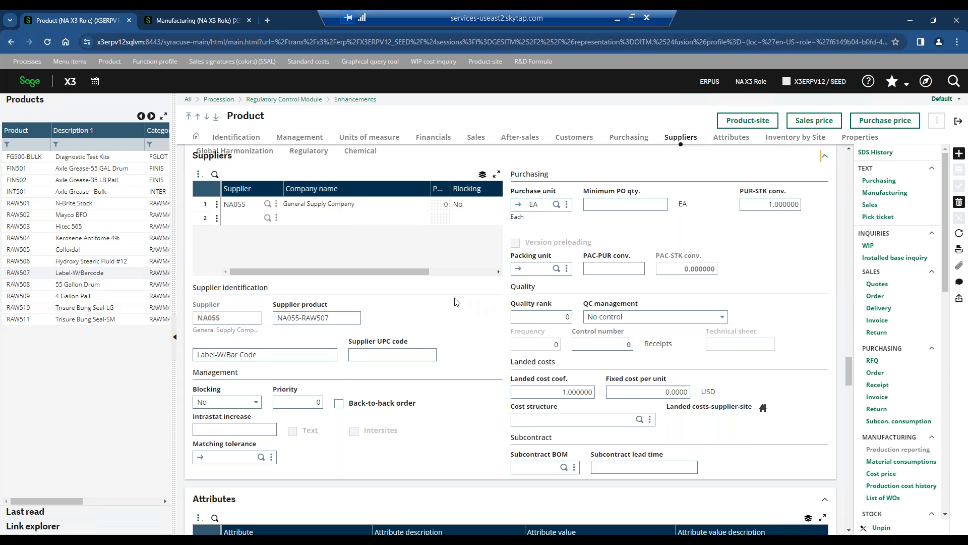
scroll(456, 302, "down", 7)
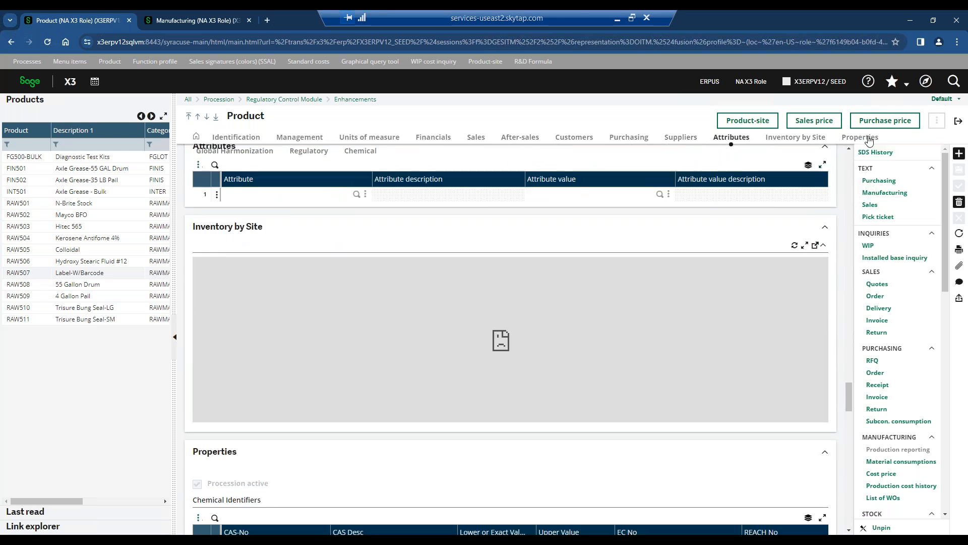
scroll(532, 292, "down", 5)
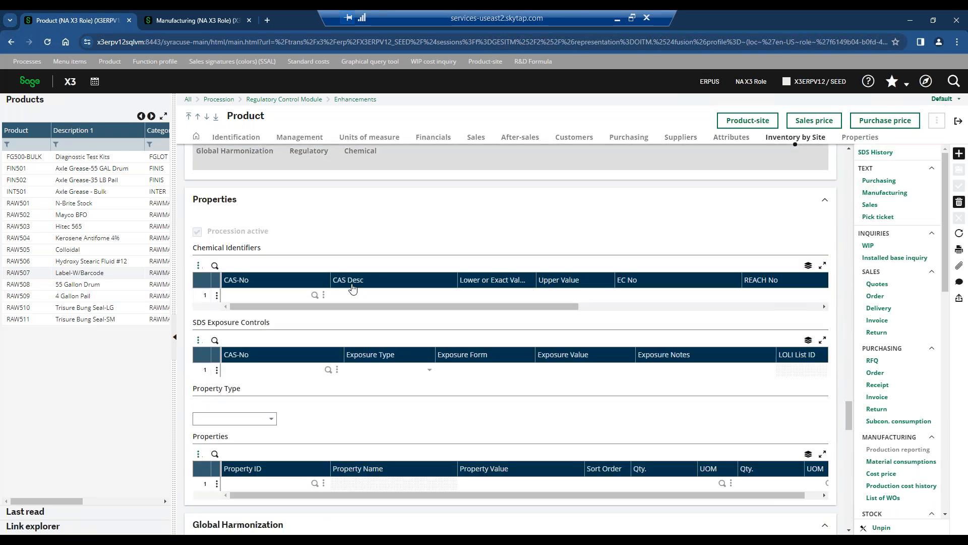
Return to Axle Grease-55 GAL Drum (FIN501) and examine its chemical identifiers, SDS exposure controls and properties.
left_click(92, 169)
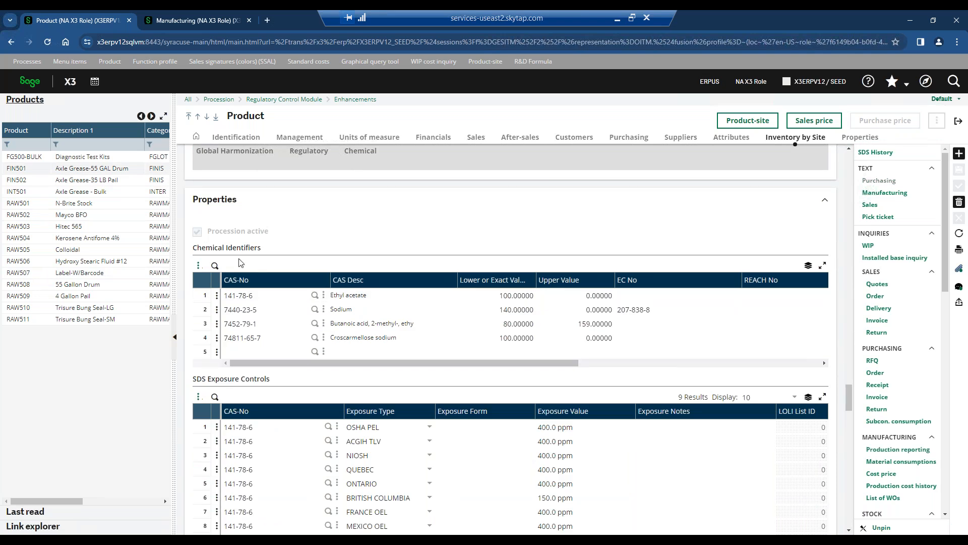
scroll(241, 263, "down", 1)
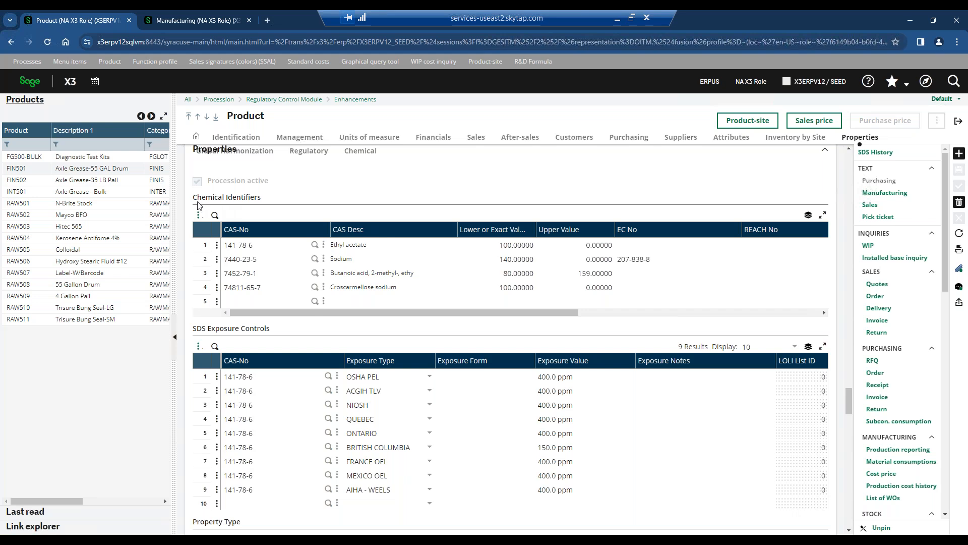
scroll(202, 222, "down", 2)
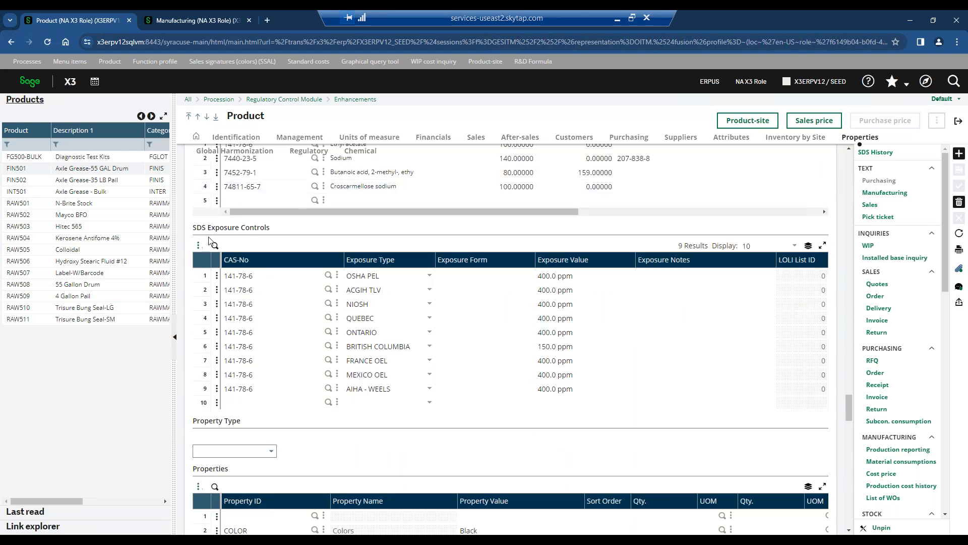
scroll(239, 238, "down", 3)
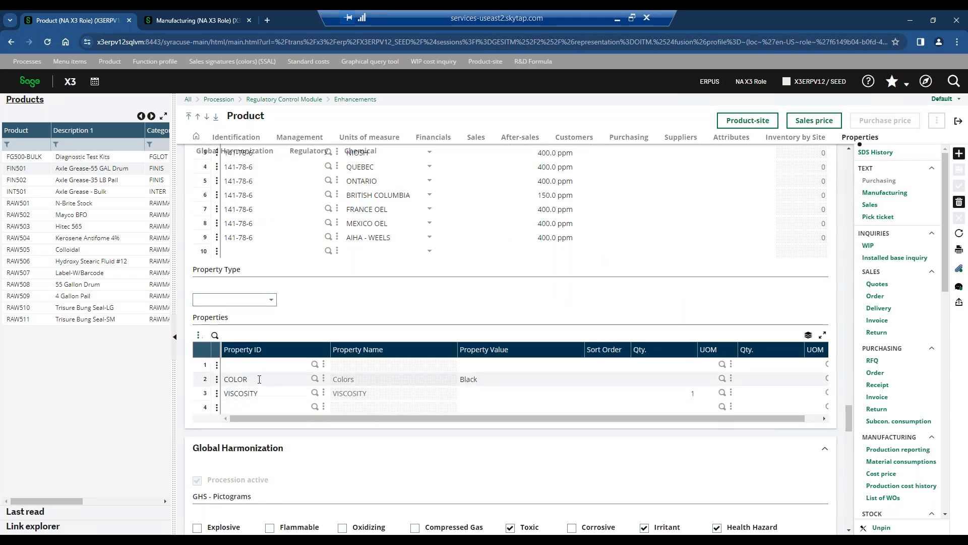
scroll(260, 382, "down", 2)
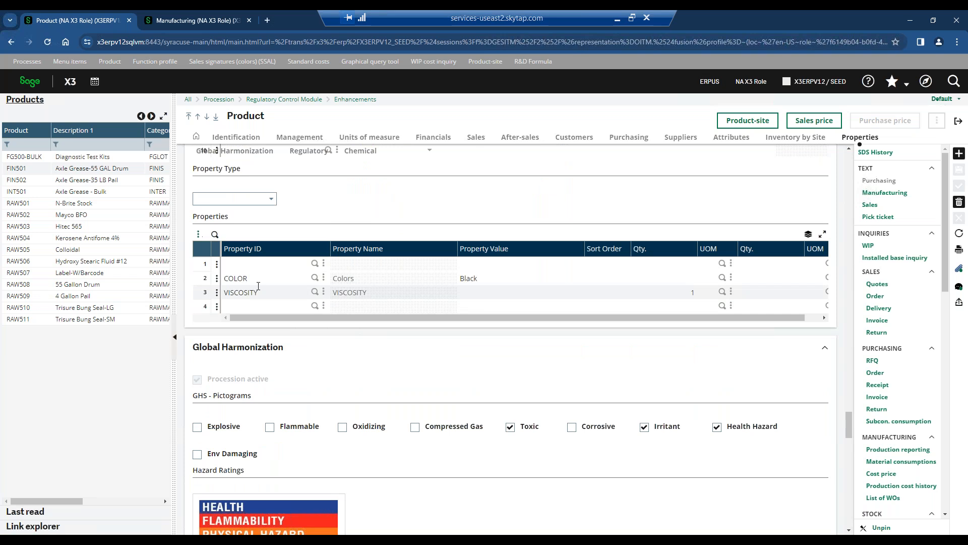
Review FIN501's Global Harmonization section, covering GHS pictograms, HMIS and NFPA ratings, and hazard and precautionary statements.
scroll(258, 284, "down", 3)
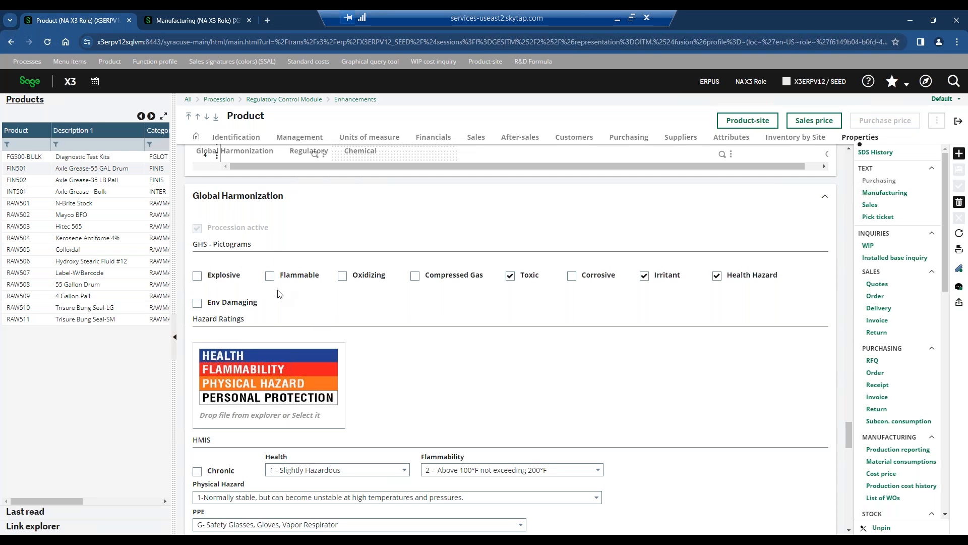
scroll(331, 315, "down", 3)
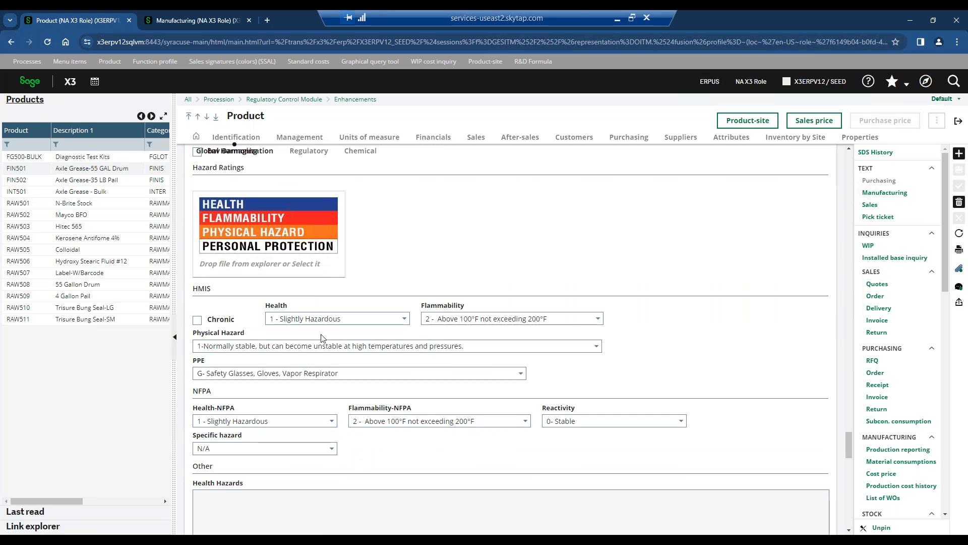
scroll(342, 366, "down", 4)
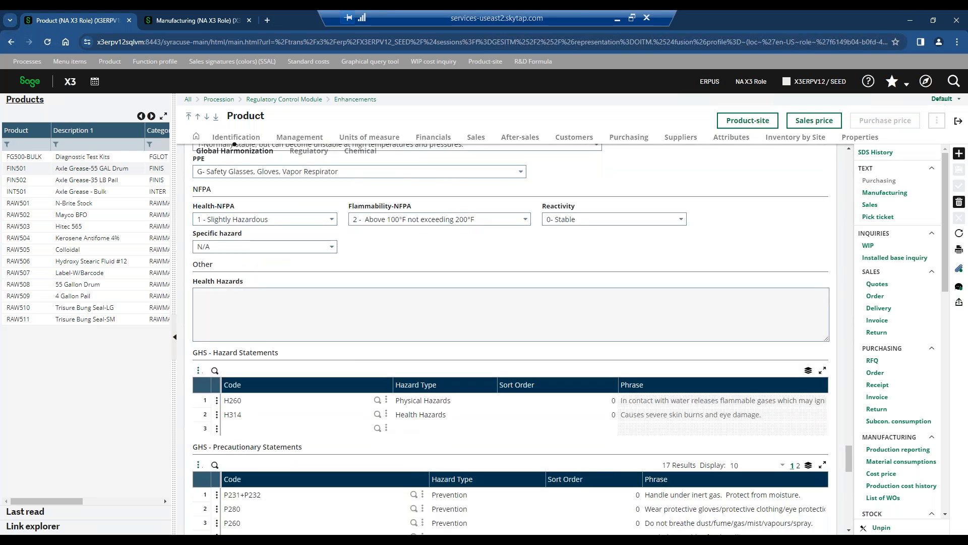
scroll(519, 182, "down", 1)
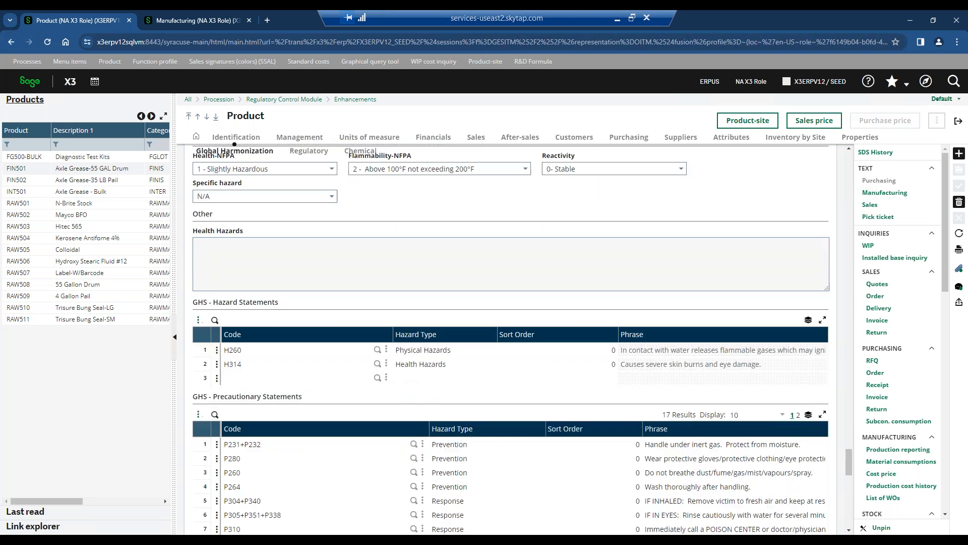
scroll(510, 338, "down", 5)
Examine FIN501's Regulatory section and the safety data sheets in its Chemical section, and return to the start of the record.
scroll(510, 338, "down", 3)
scroll(265, 338, "down", 6)
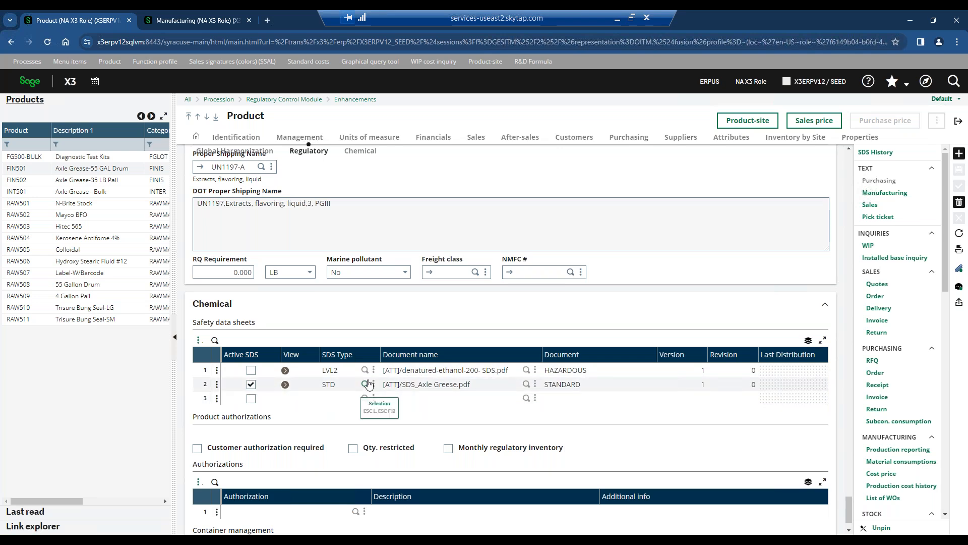
scroll(369, 385, "down", 1)
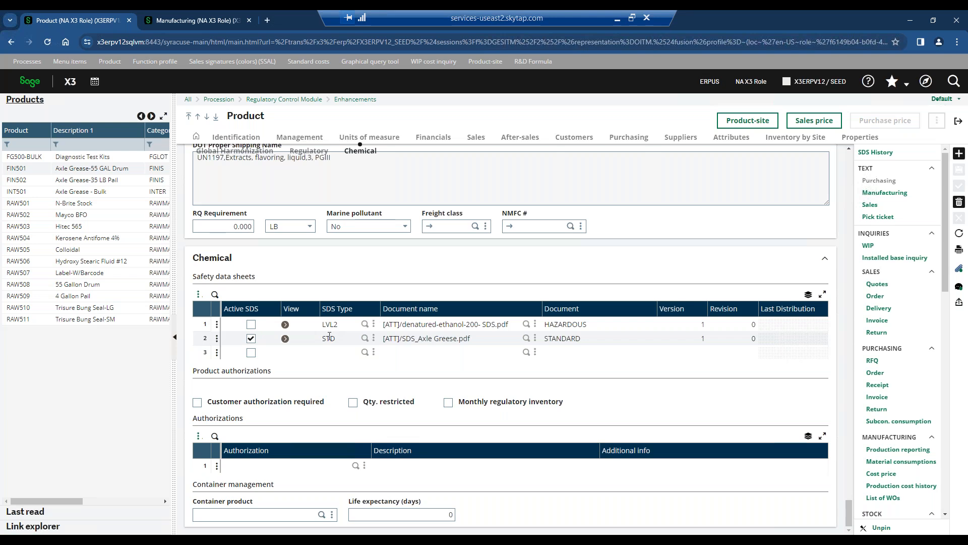
scroll(336, 334, "up", 7)
left_click_drag(848, 478, 849, 144)
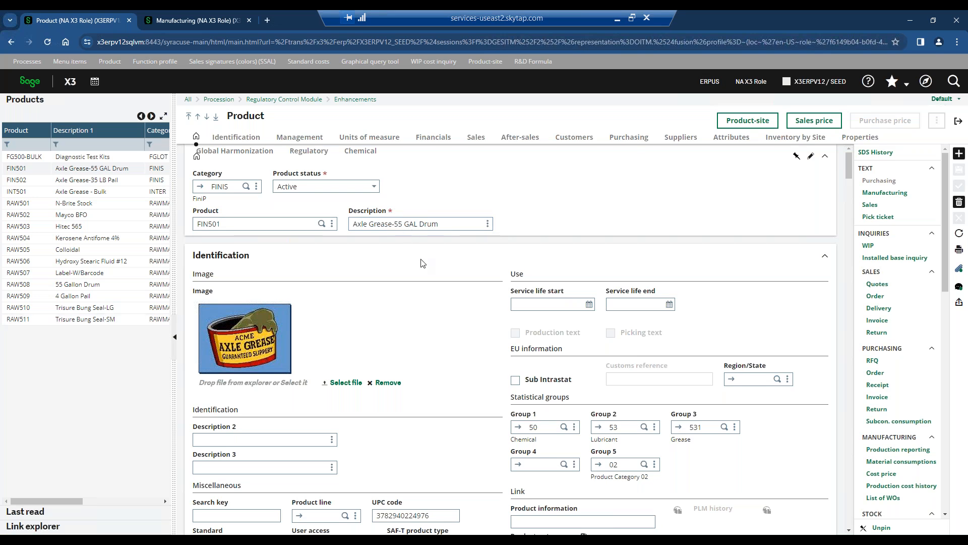
Go through product FIN501 once more, from Identification to Properties, Global Harmonization, Regulatory and Chemical.
scroll(423, 263, "down", 5)
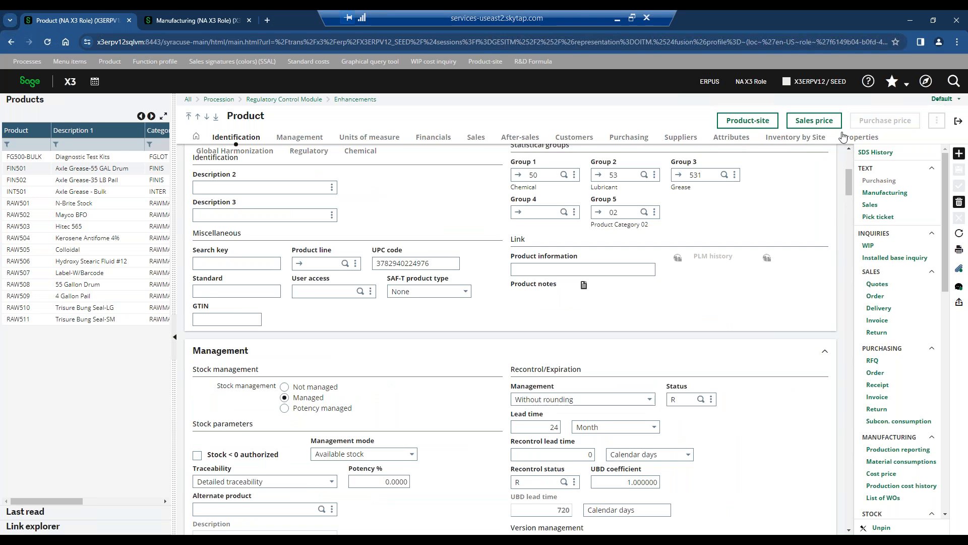
left_click(857, 139)
scroll(504, 217, "down", 1)
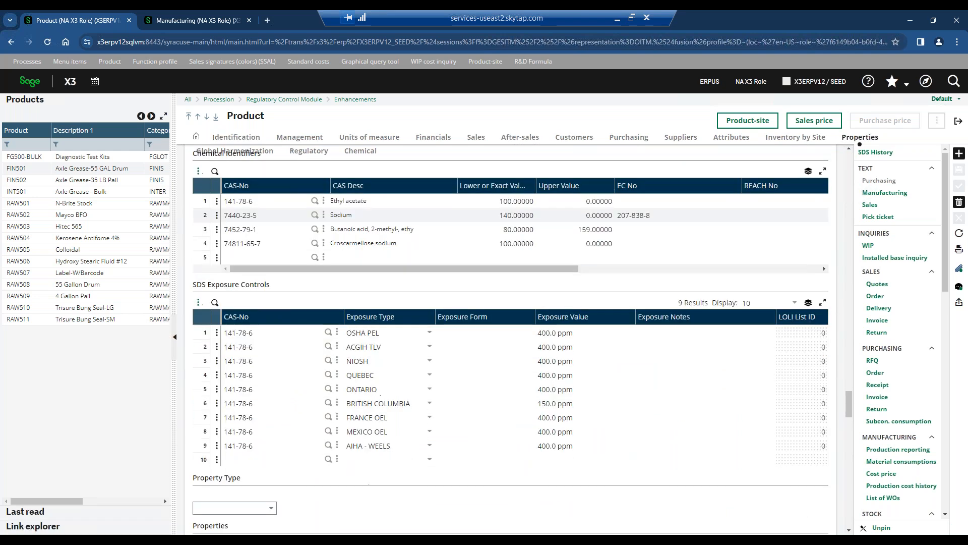
scroll(505, 343, "down", 9)
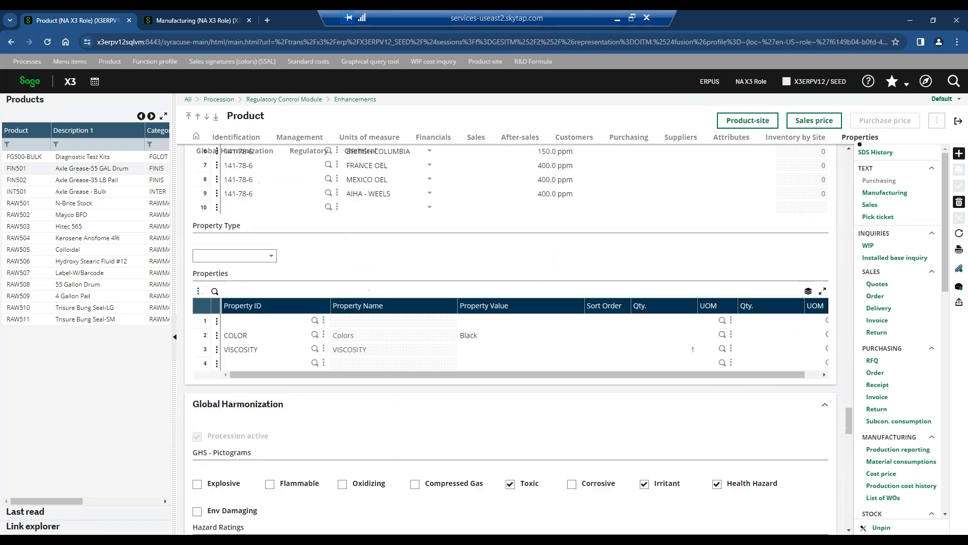
scroll(509, 343, "down", 10)
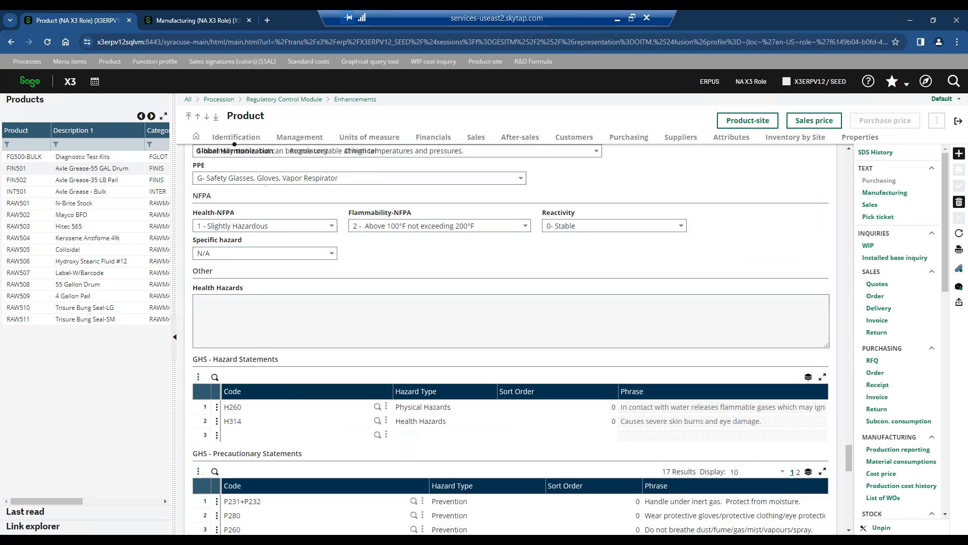
scroll(509, 343, "down", 5)
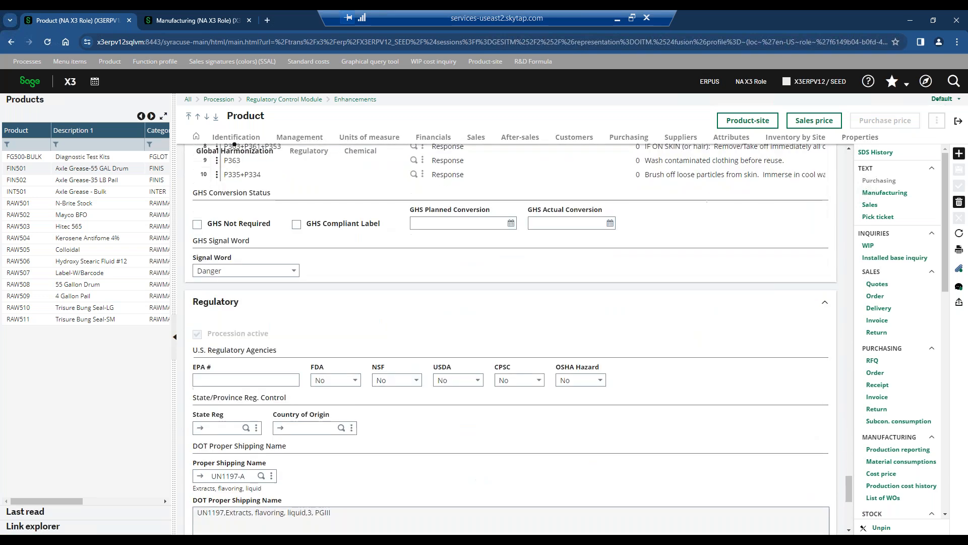
scroll(509, 343, "down", 3)
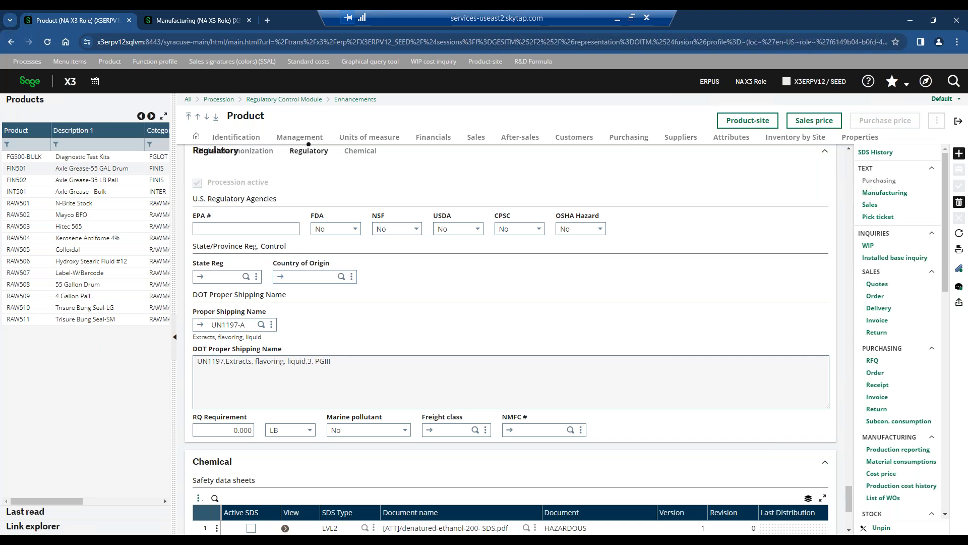
scroll(510, 343, "down", 4)
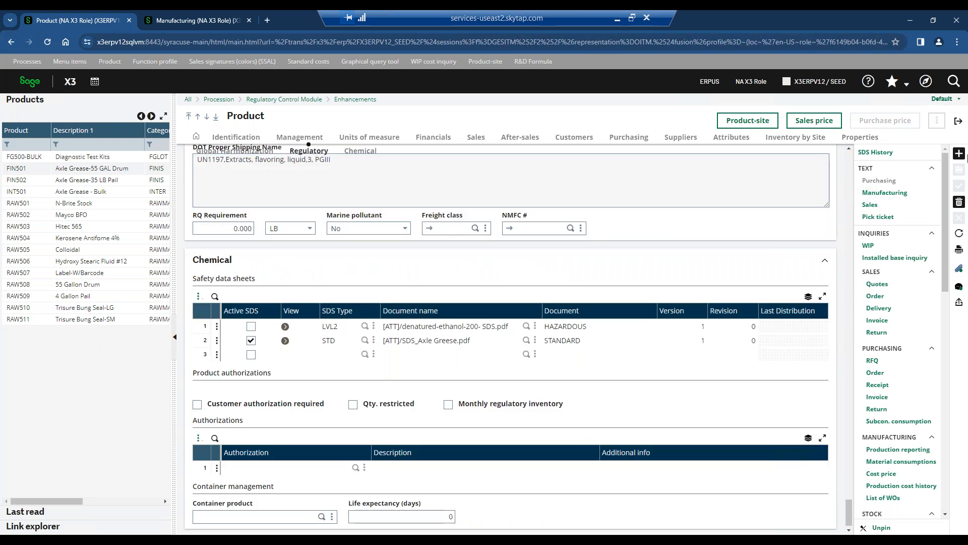
Exit the Product function and view the supply chain Visual Process Flow of the Manufacturing home page.
left_click(958, 121)
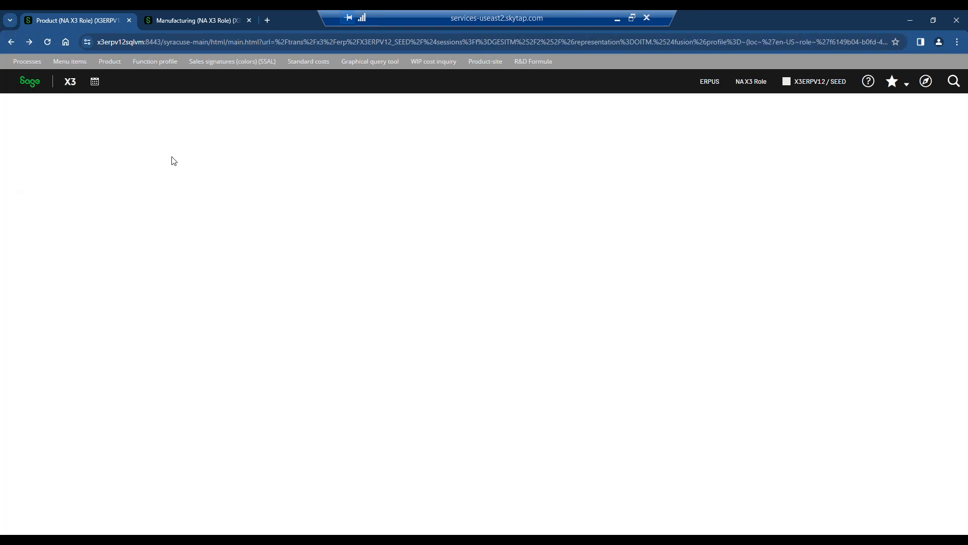
left_click(31, 82)
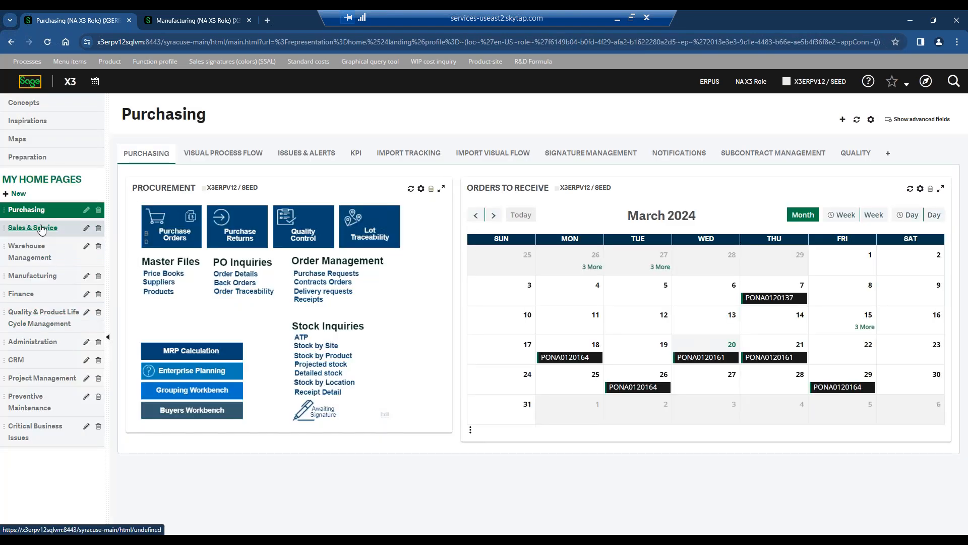
left_click(43, 275)
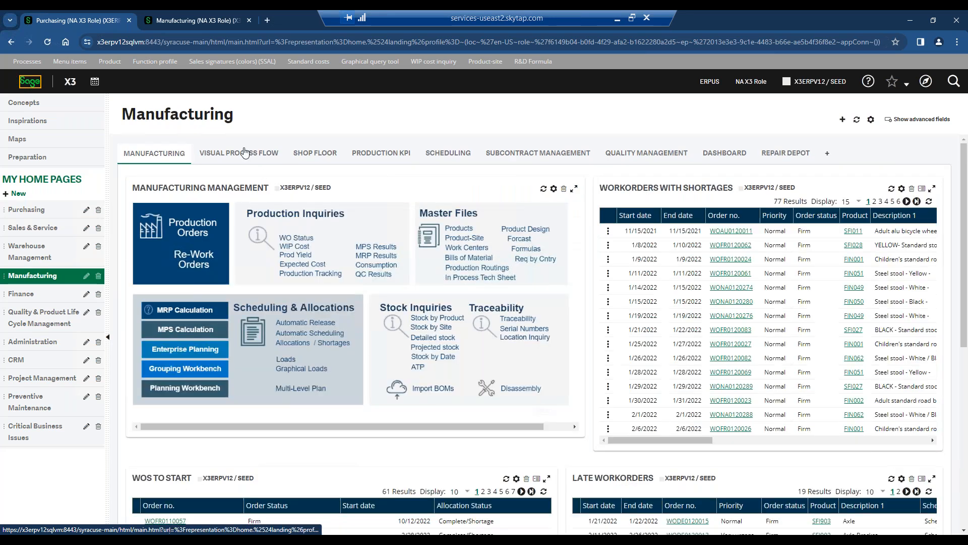
left_click(244, 150)
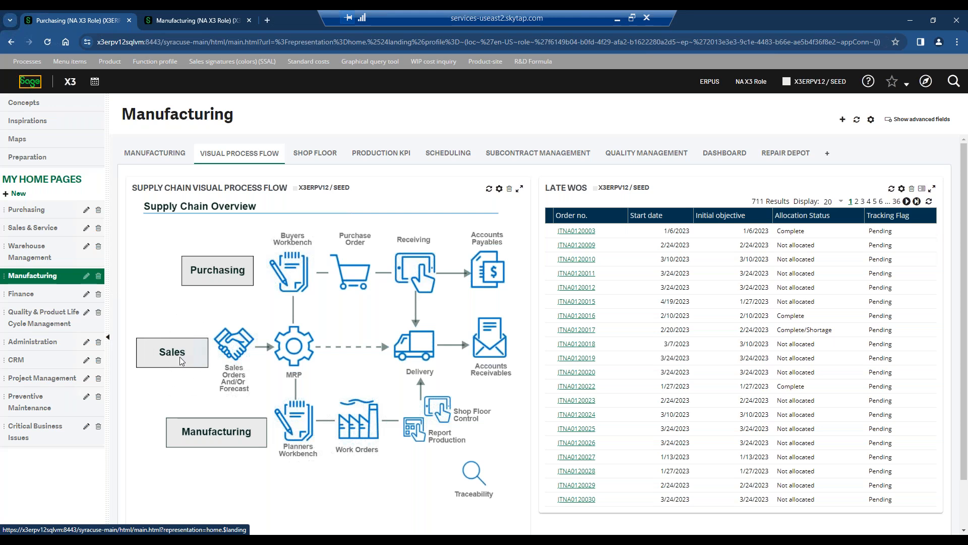
left_click(241, 373)
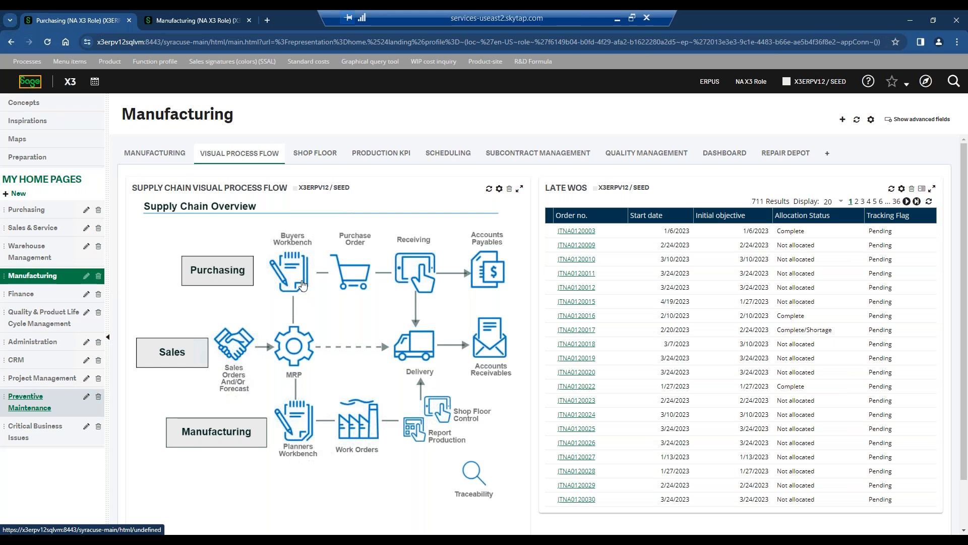
Open the Buyers Workbench from the supply chain flow and search the supply requirements for site NA023 and user ERPUS.
left_click(296, 275)
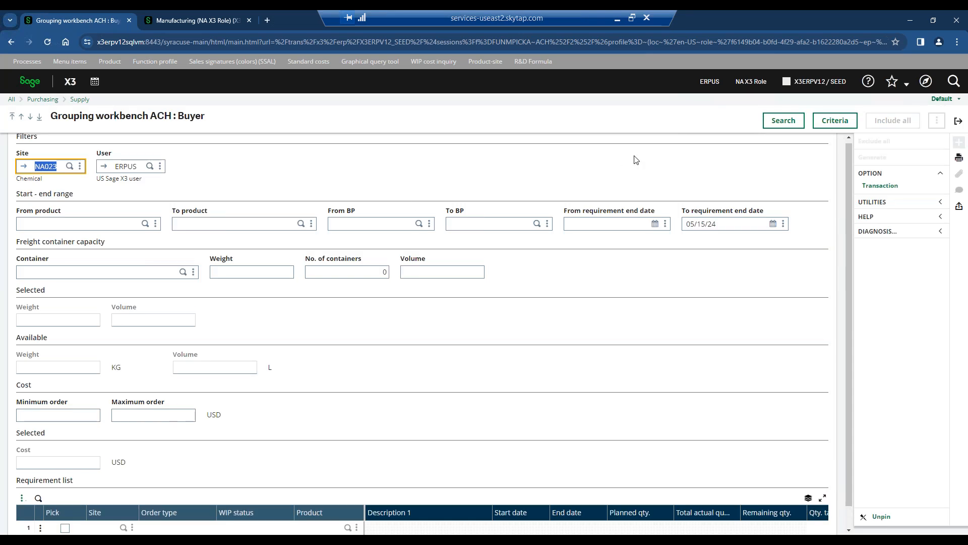
left_click(635, 157)
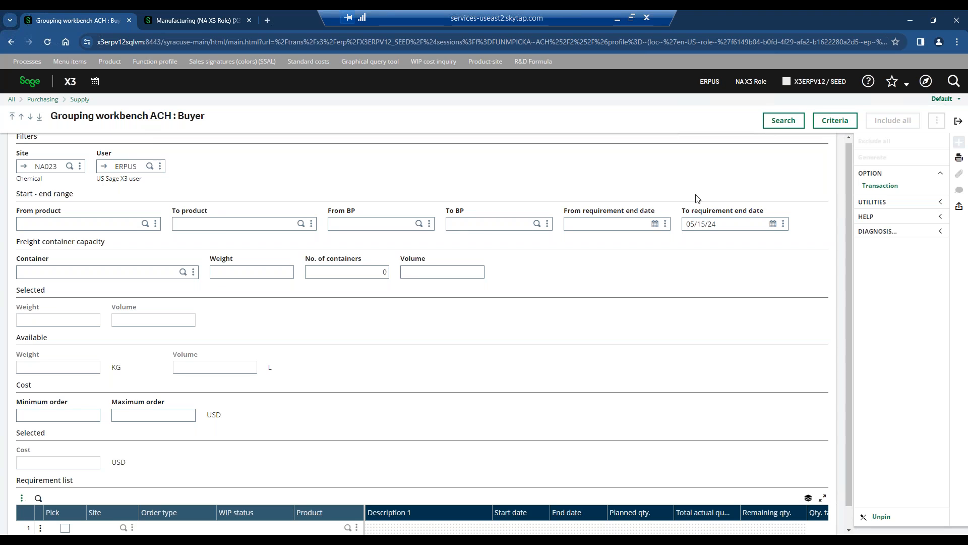
scroll(698, 199, "down", 1)
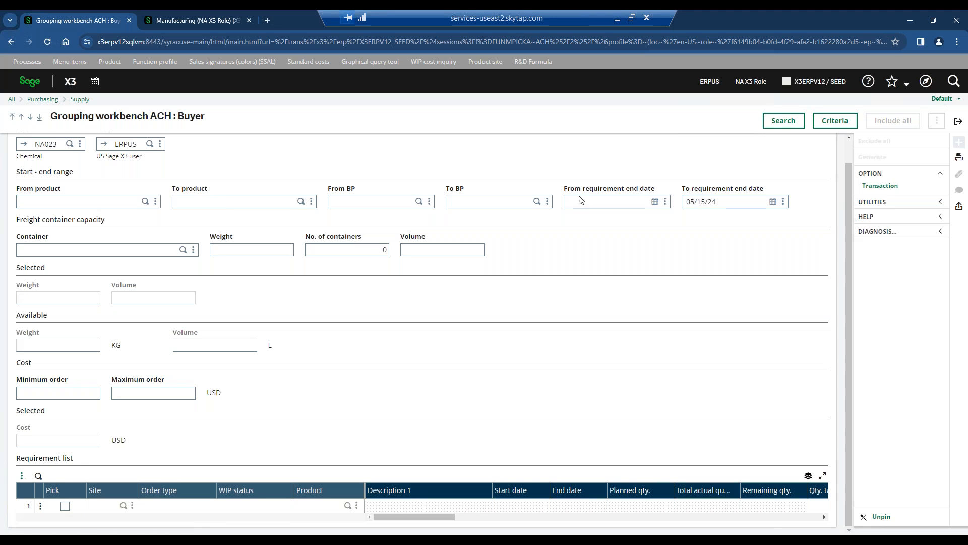
triple_click(55, 461)
left_click(117, 465)
left_click(783, 120)
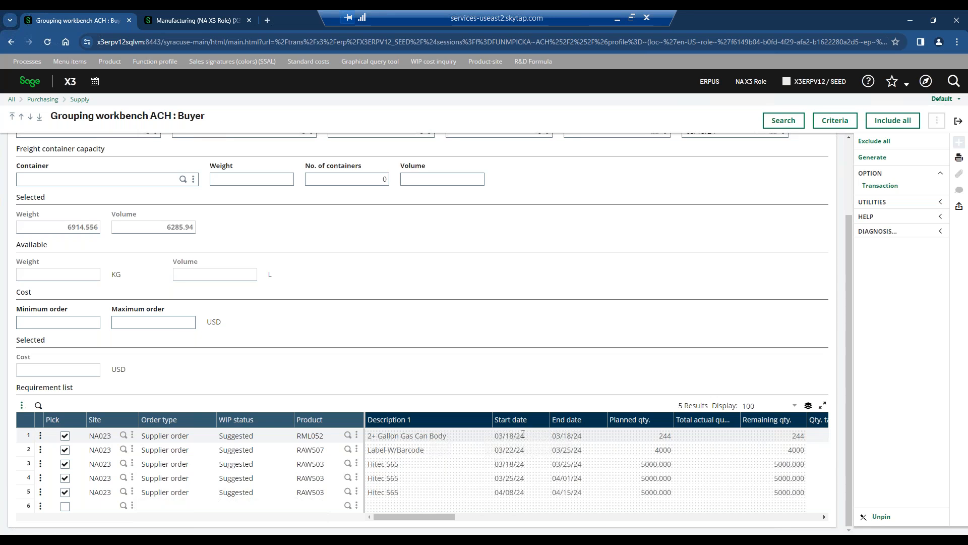
left_click(434, 437)
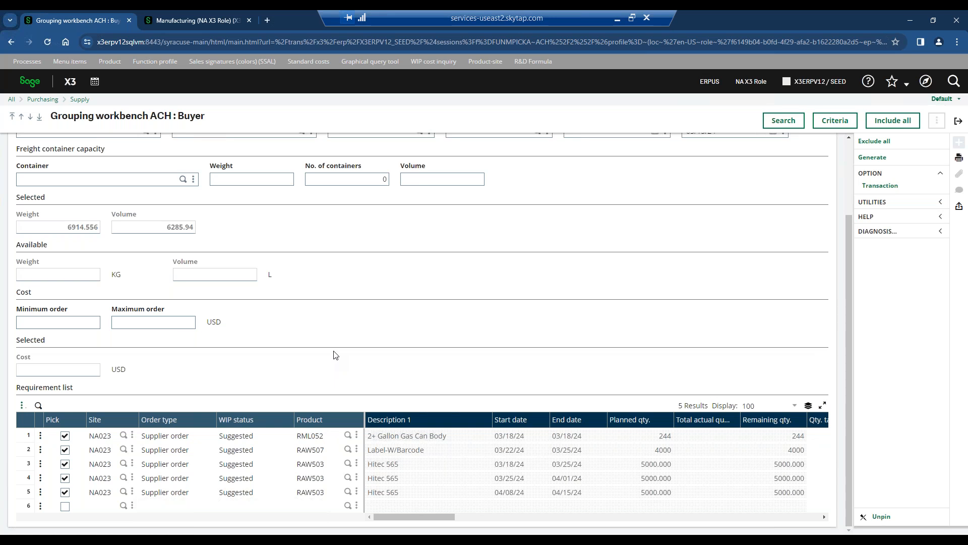
Filter the requirement list to product RAW507 as both start and end of the range, and reload the table.
scroll(333, 355, "up", 2)
scroll(333, 355, "down", 2)
scroll(120, 222, "up", 2)
left_click(120, 222)
scroll(267, 299, "down", 2)
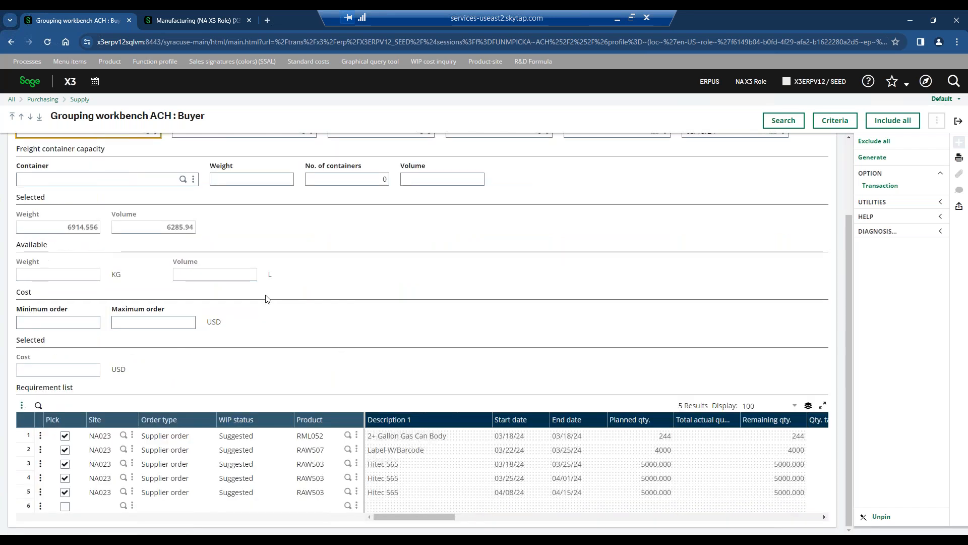
scroll(268, 299, "up", 2)
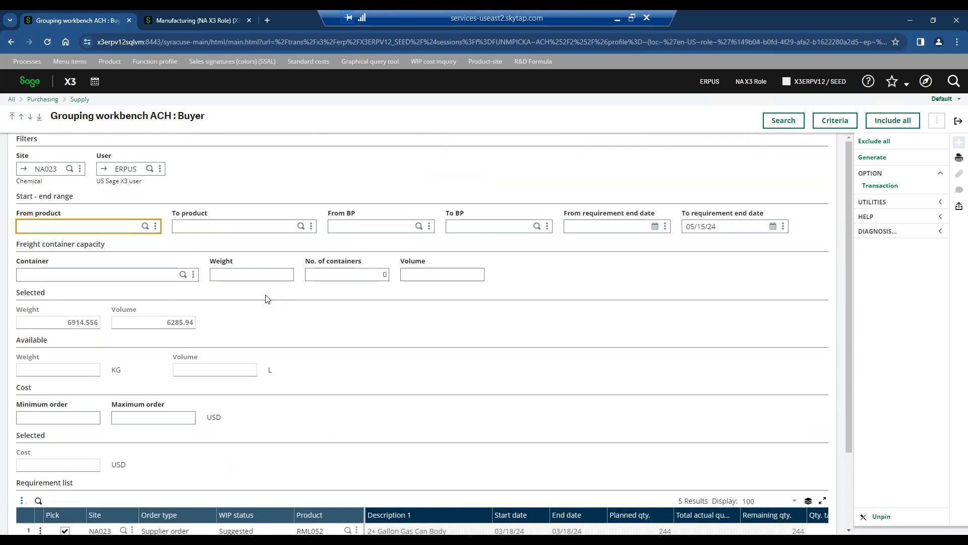
type("raw507")
key("Tab")
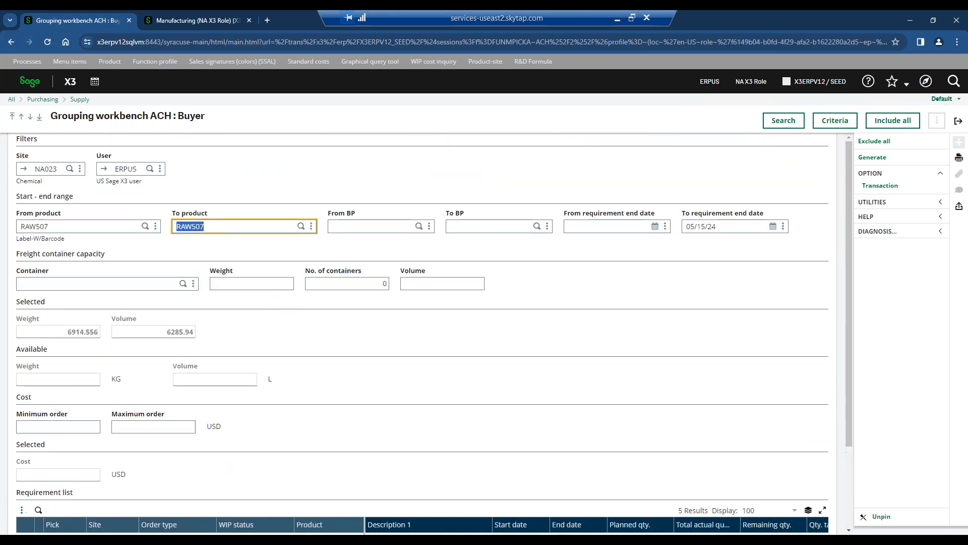
left_click(785, 122)
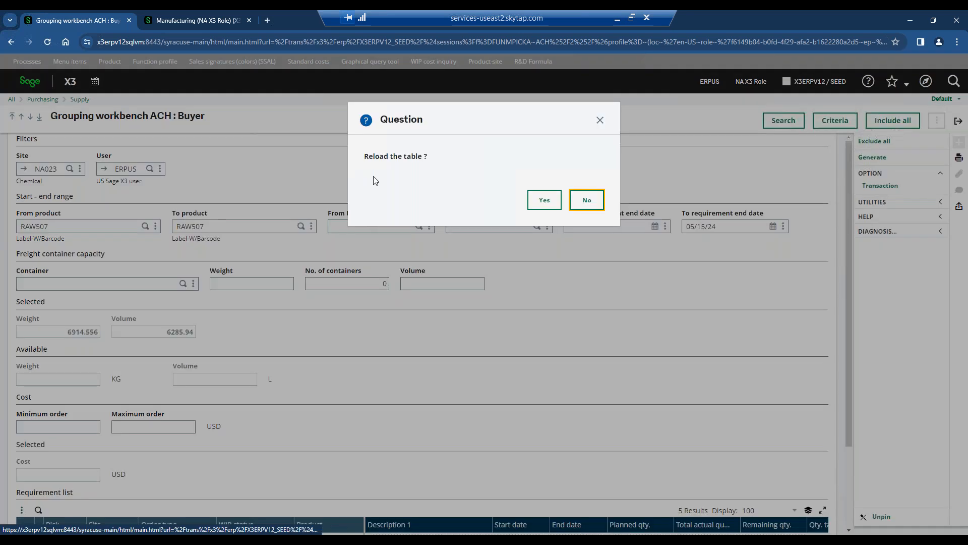
left_click(545, 197)
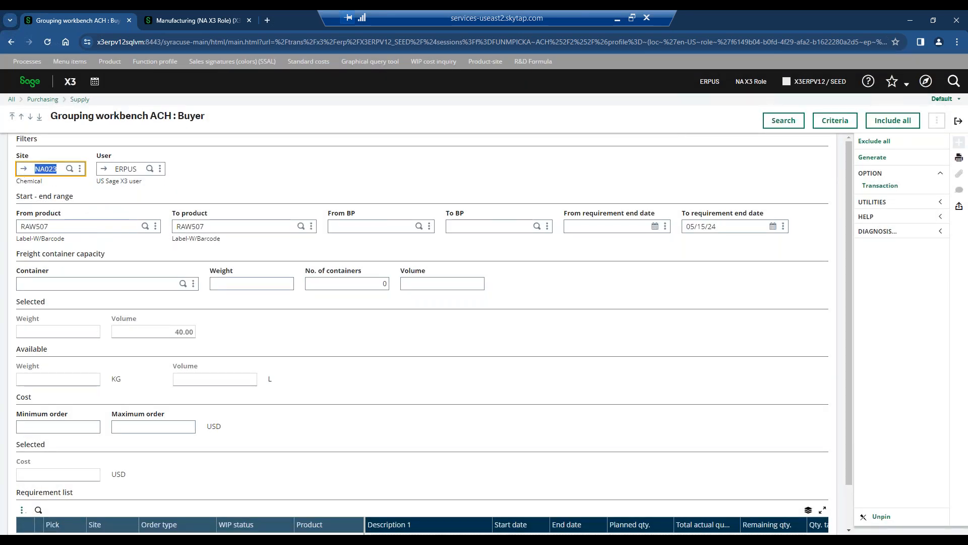
scroll(217, 373, "down", 1)
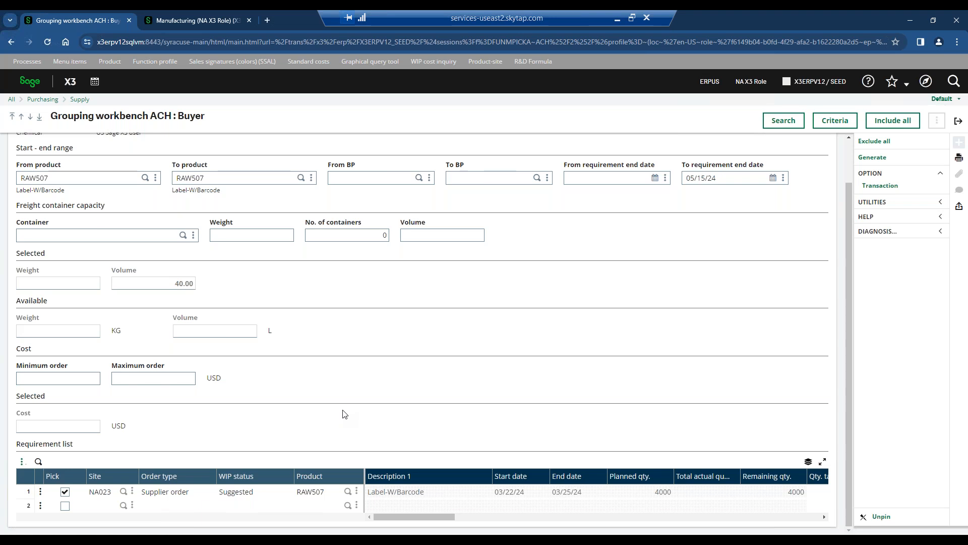
Clear the product range and reload the full requirement list.
left_click(94, 173)
key("BackSpace")
key("Tab")
key("BackSpace")
key("Tab")
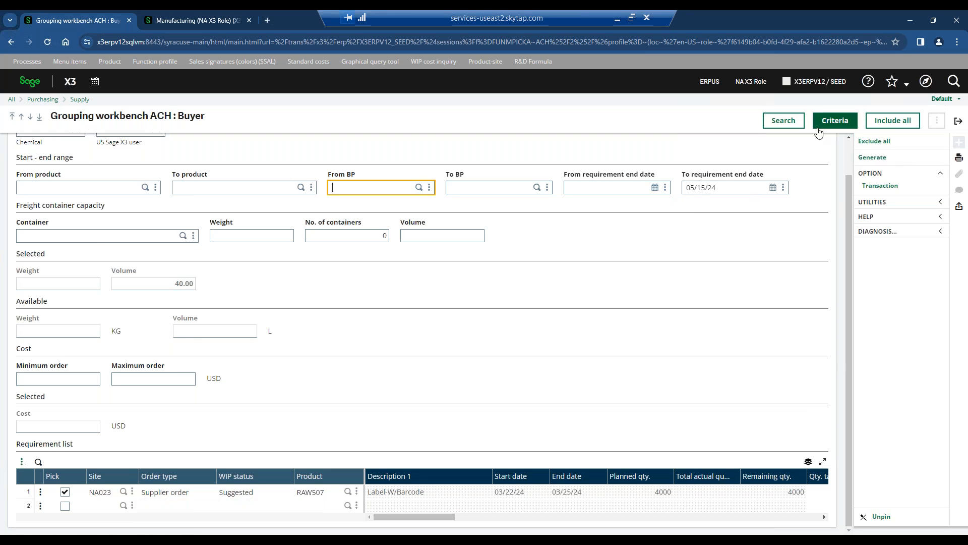
left_click(783, 120)
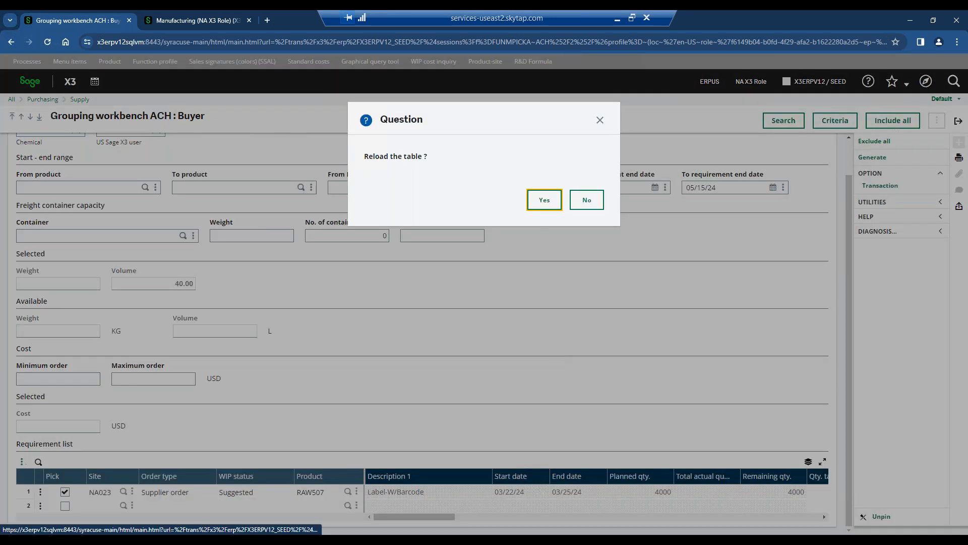
left_click(541, 199)
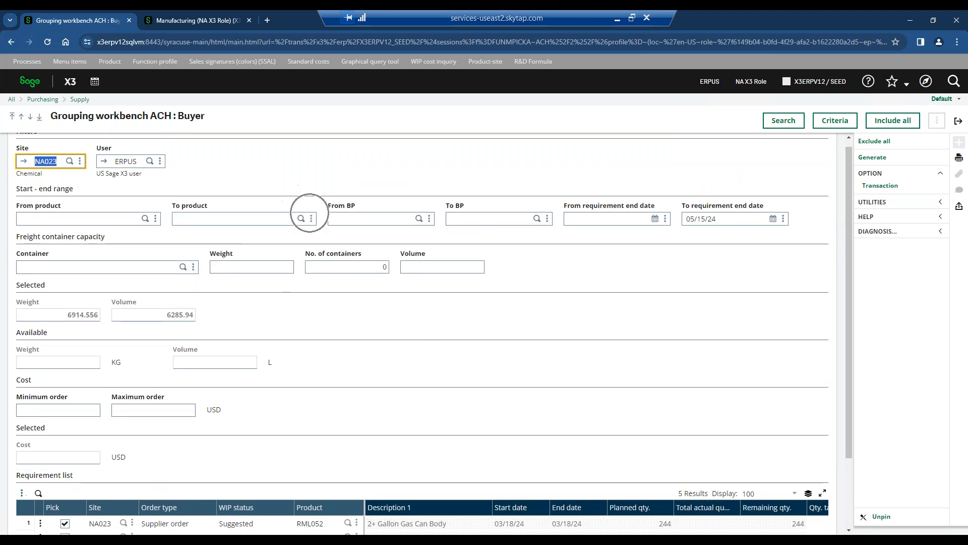
Unpick the RAW507 requirement and set the stock-unit quantity taken on the first RAW503 line to 10000.
scroll(329, 257, "down", 3)
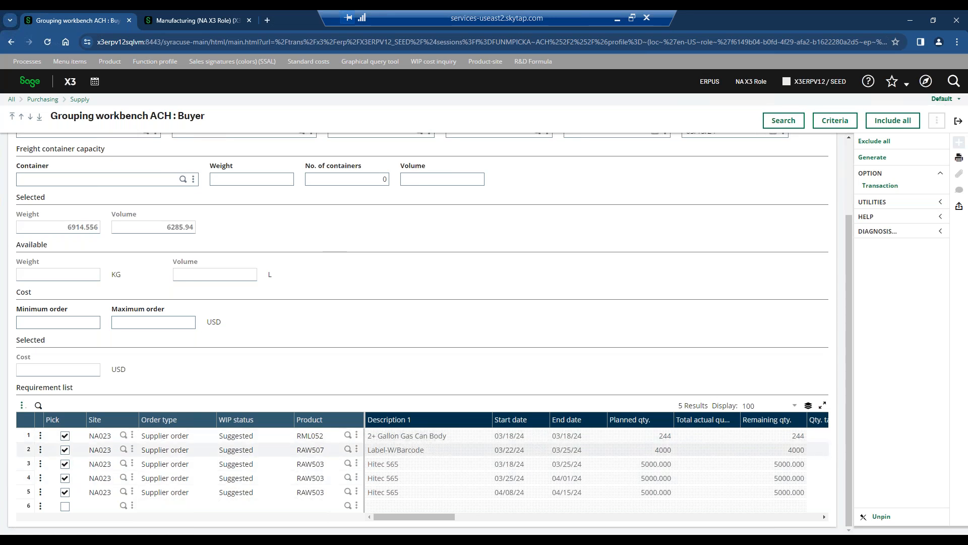
left_click(65, 449)
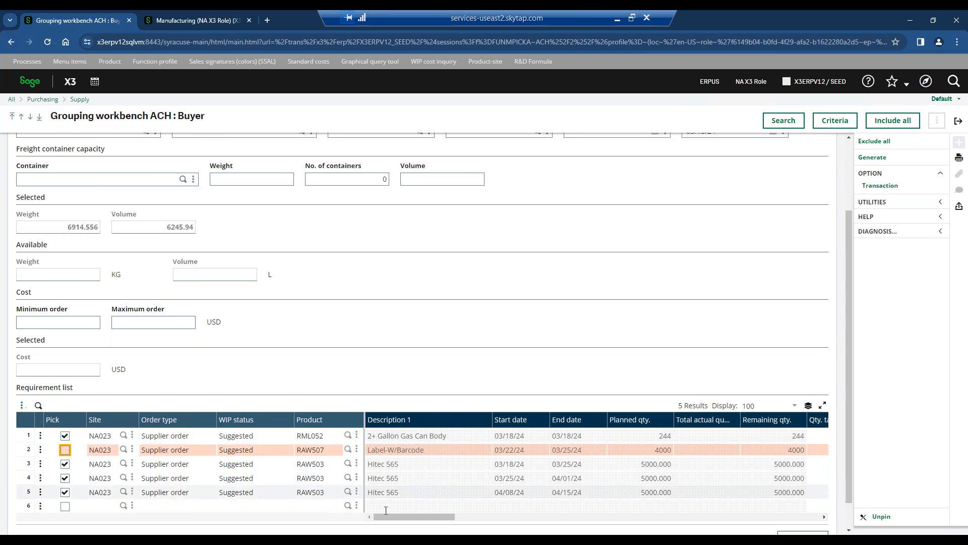
left_click_drag(405, 520, 419, 520)
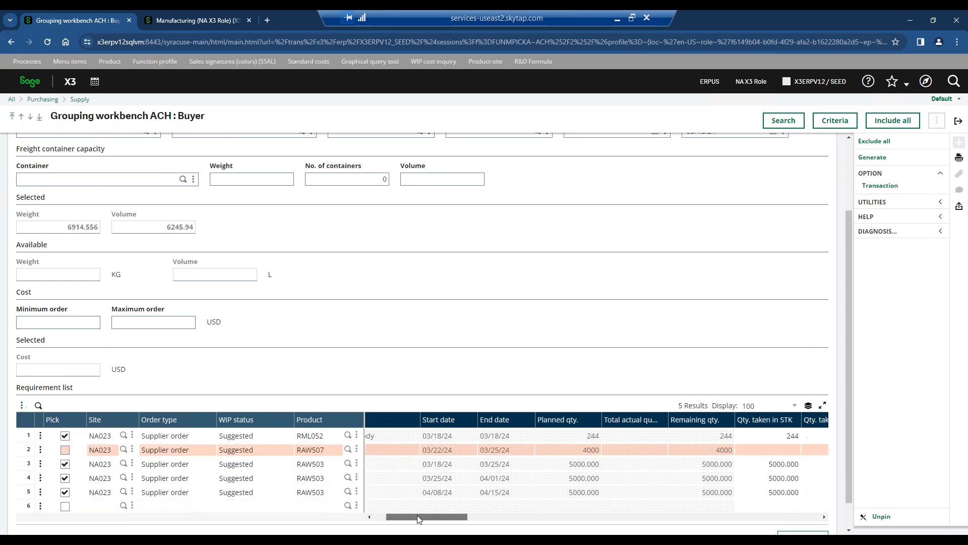
left_click(783, 463)
type("10000")
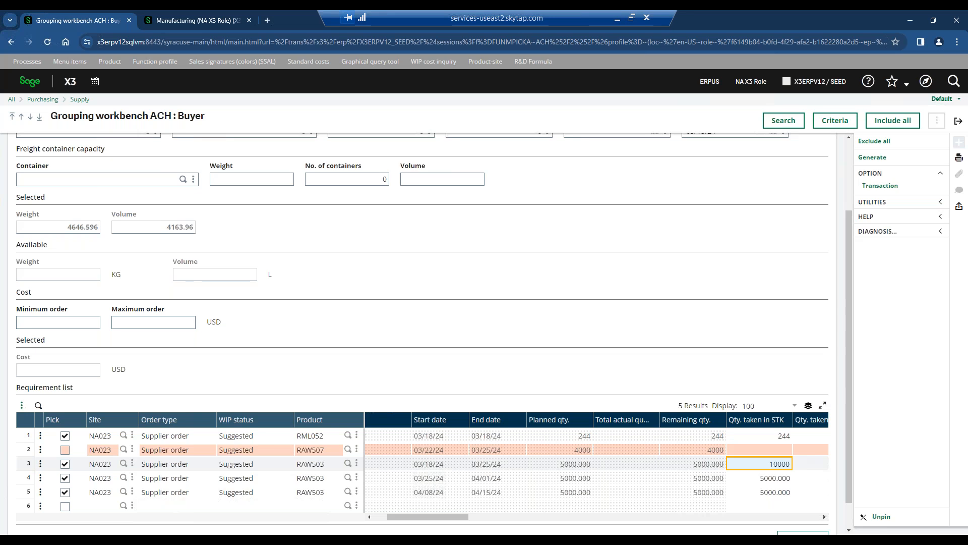
key("Tab")
left_click_drag(430, 518, 430, 518)
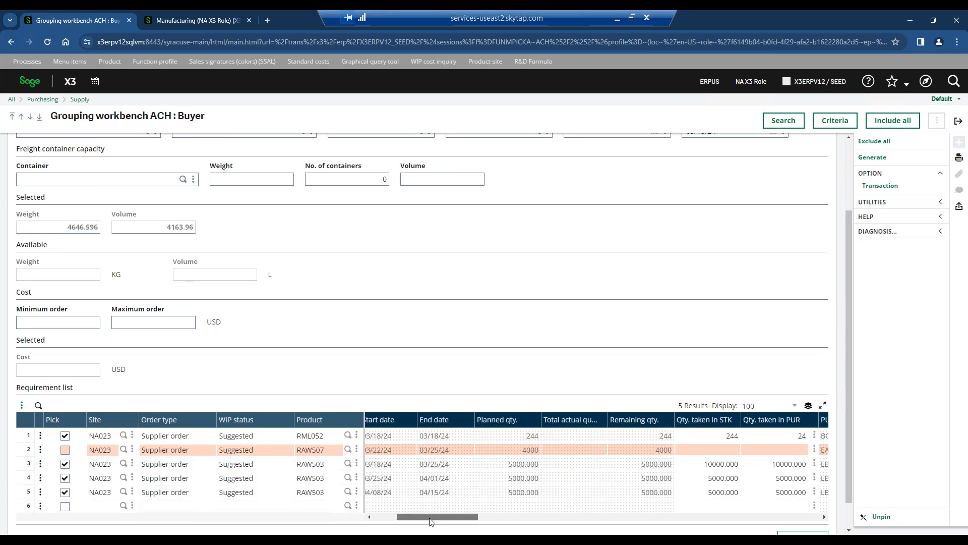
left_click_drag(431, 521, 391, 520)
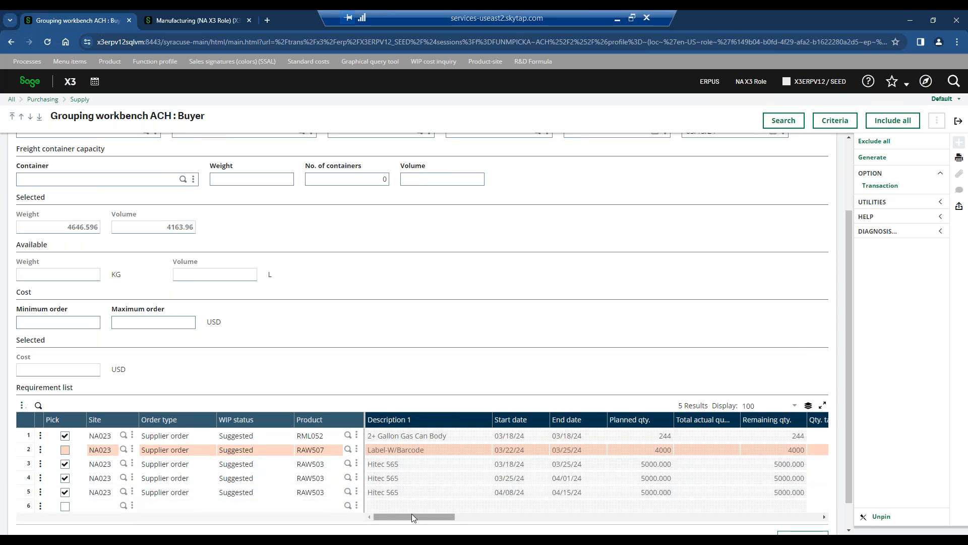
mouse_move(412, 521)
left_mouse_down()
mouse_move(430, 521)
mouse_move(404, 518)
left_mouse_up()
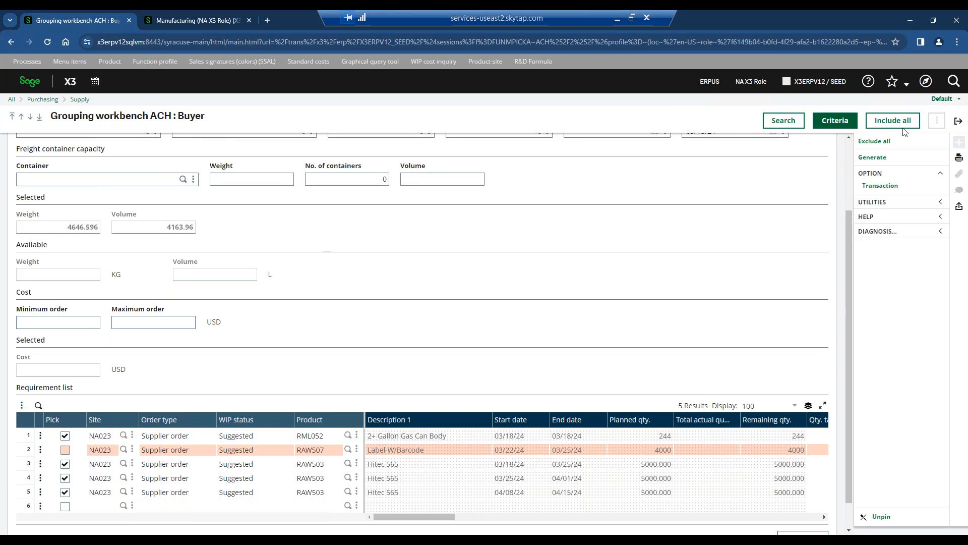
Exit the grouping workbench and view the Purchasing home page followed by the Sales & Service home page.
left_click(958, 121)
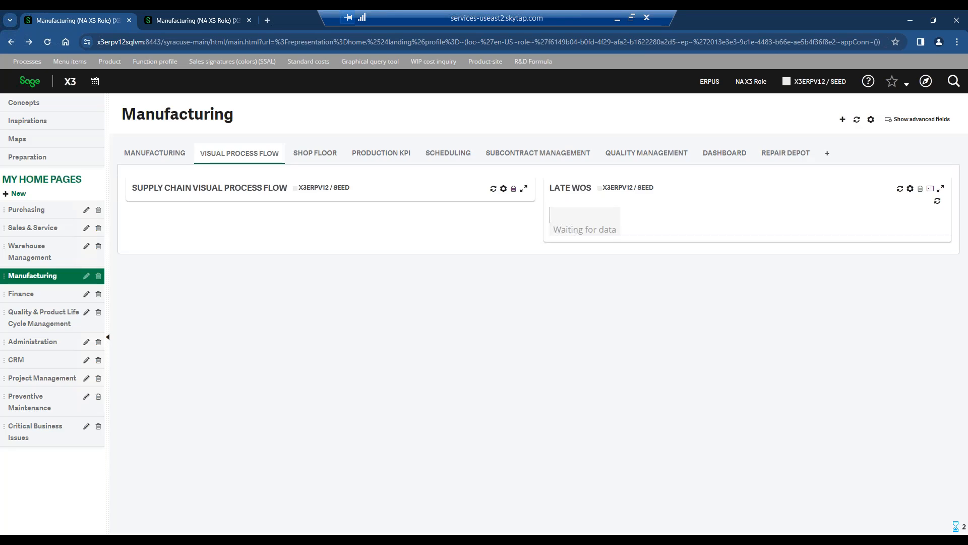
left_click(44, 211)
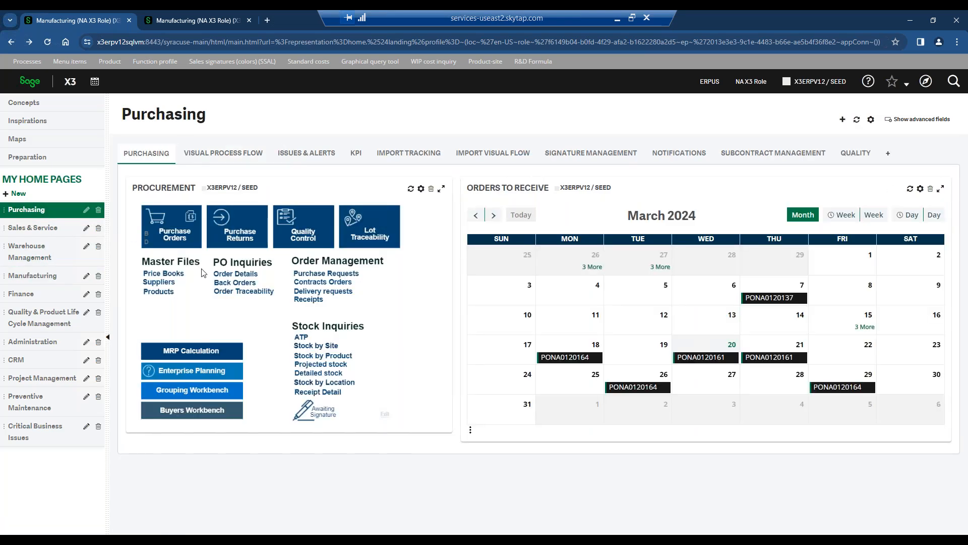
left_click(33, 228)
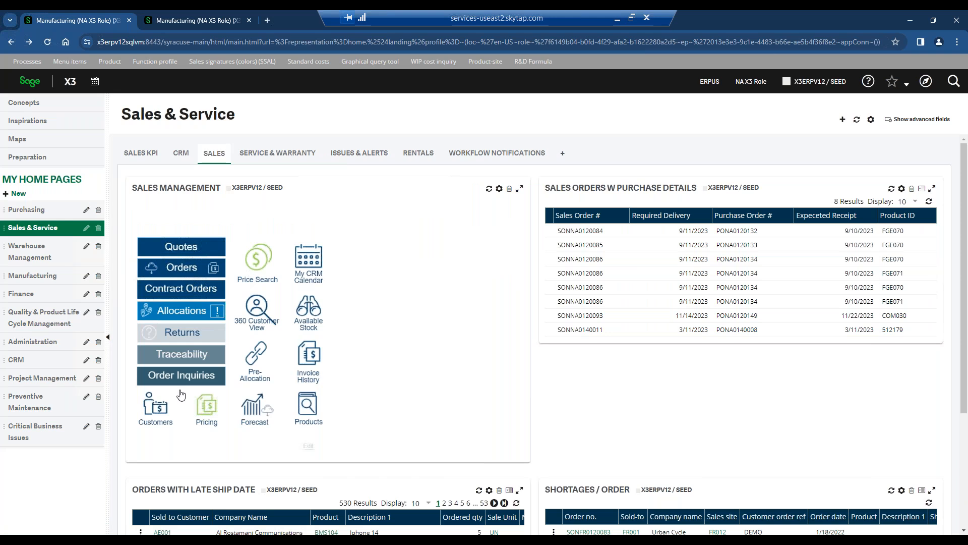
Open sales pricing with transaction T20 Cust/Product price, review price list record SPL24-0002 and its validity dates, and exit.
left_click(204, 409)
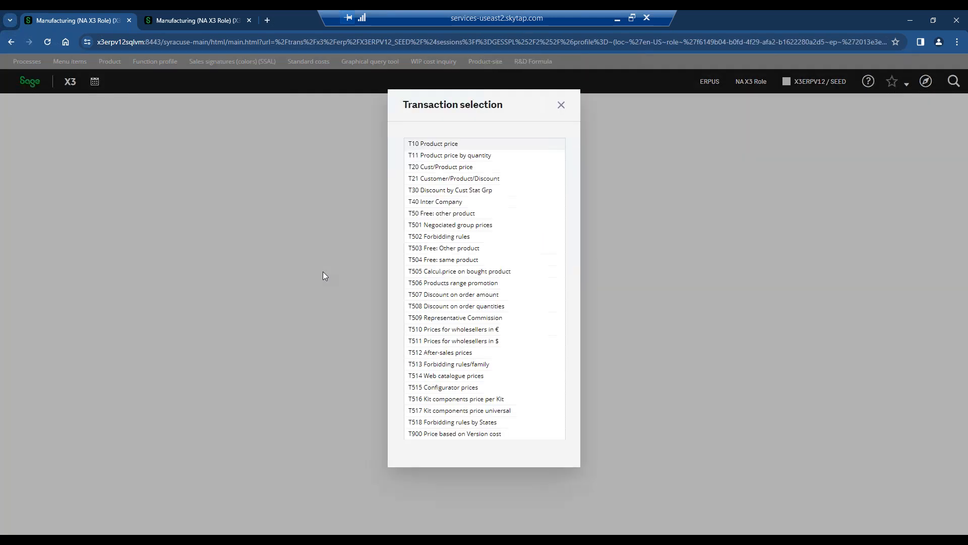
left_click(443, 168)
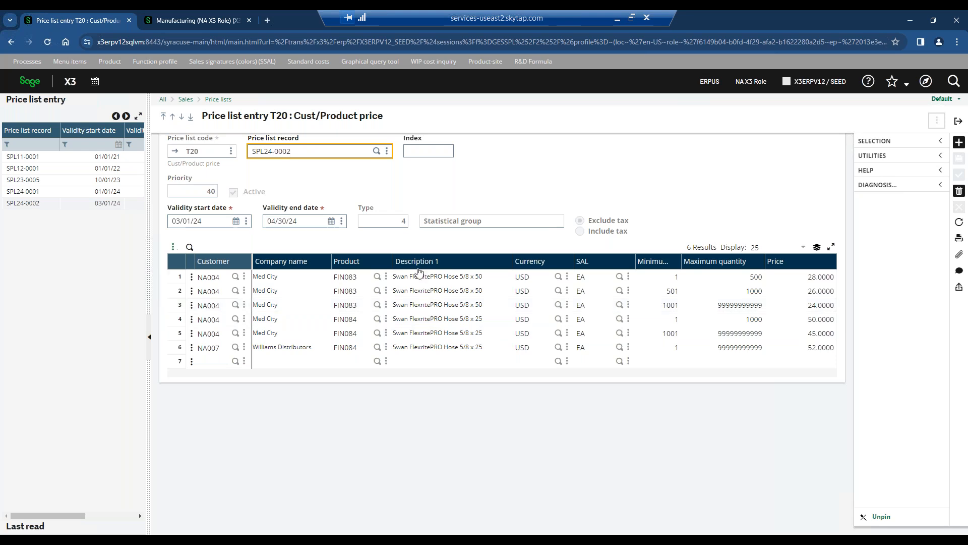
left_click(309, 222)
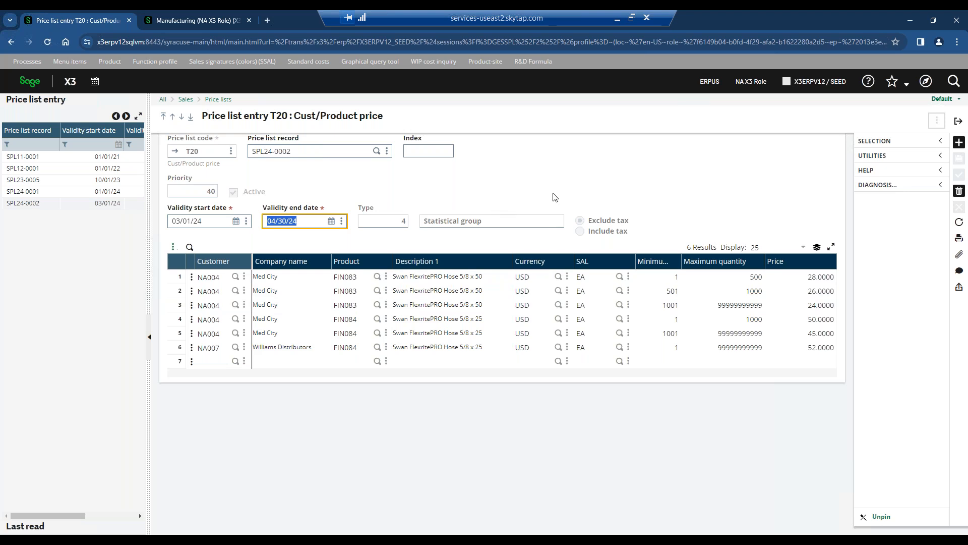
left_click(964, 119)
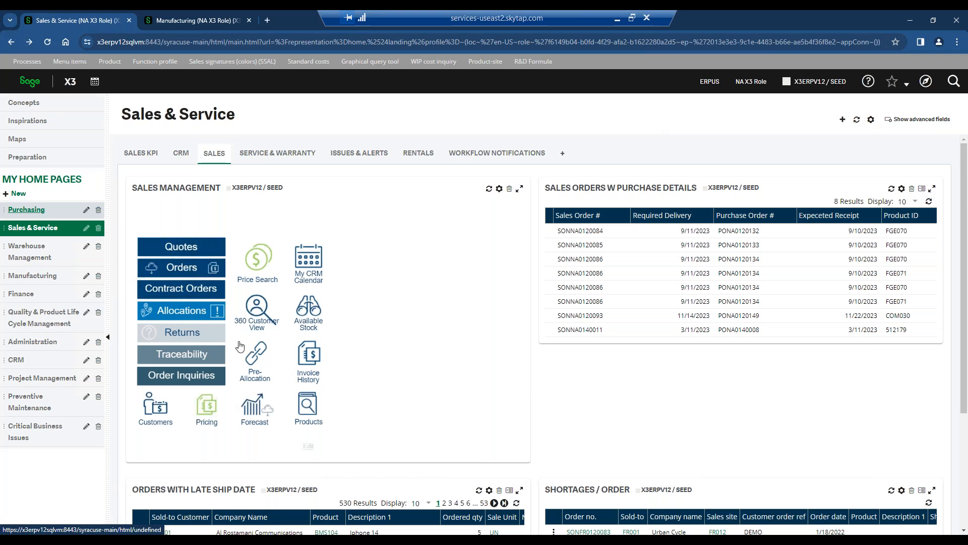
Return to the Manufacturing home page, open the Planners Workbench and search the work orders to process for site NA023.
left_click(55, 280)
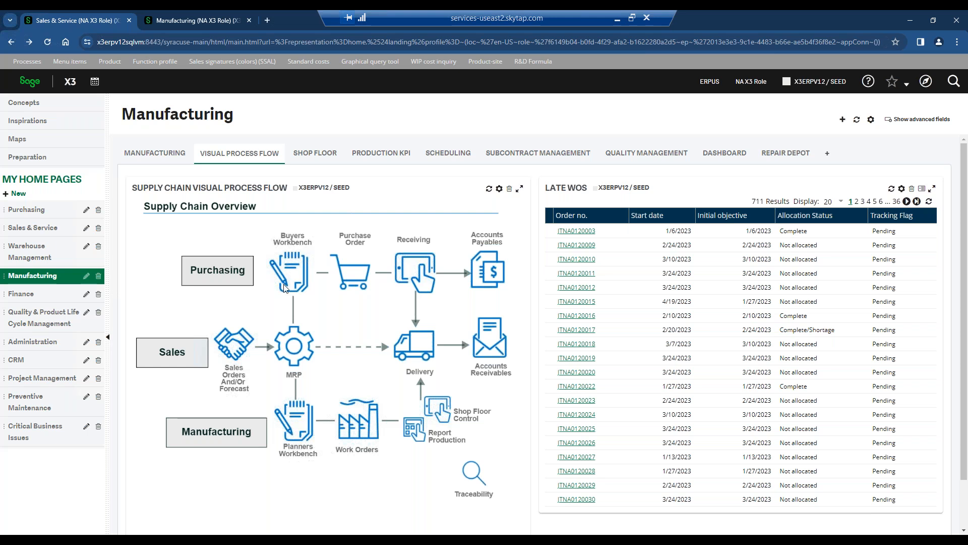
left_click(292, 354)
left_click(290, 261)
left_click(299, 418)
left_click(298, 429)
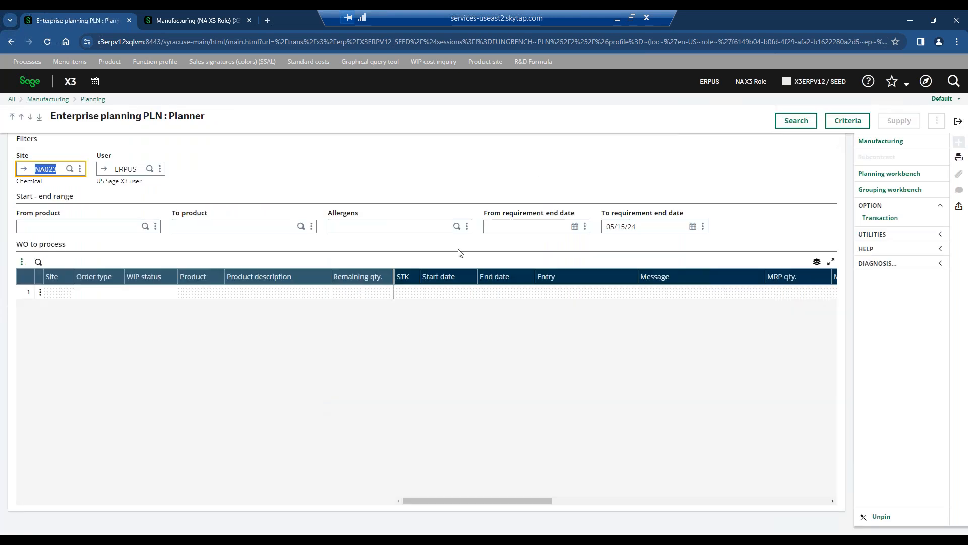
left_click(796, 120)
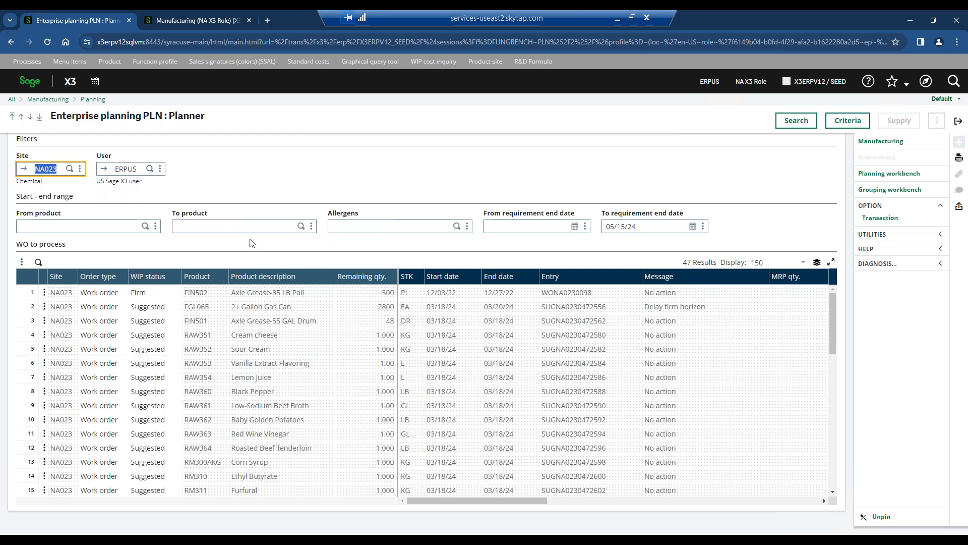
Filter the work orders to the product range FIN501 to FIN502 and run the search.
left_click(68, 228)
type("fir")
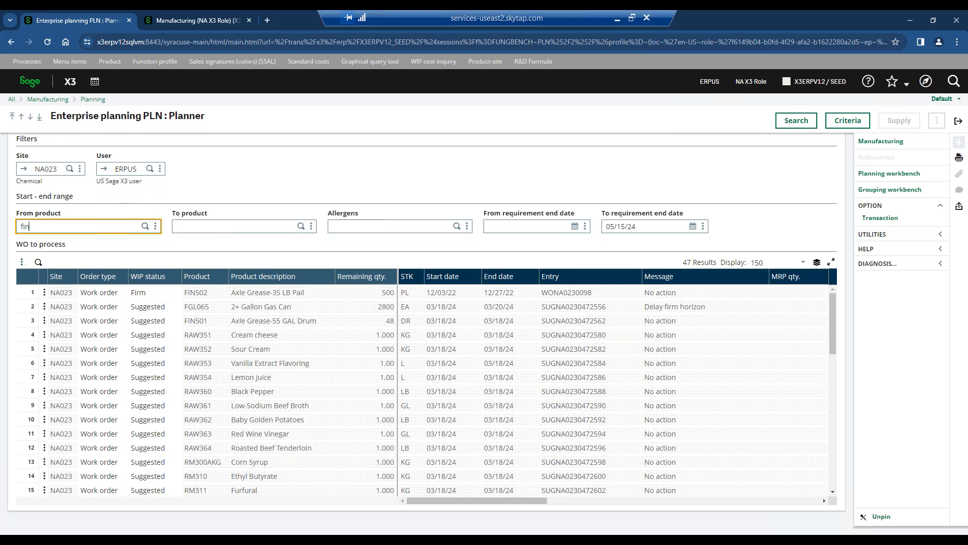
type("0101")
key("Tab")
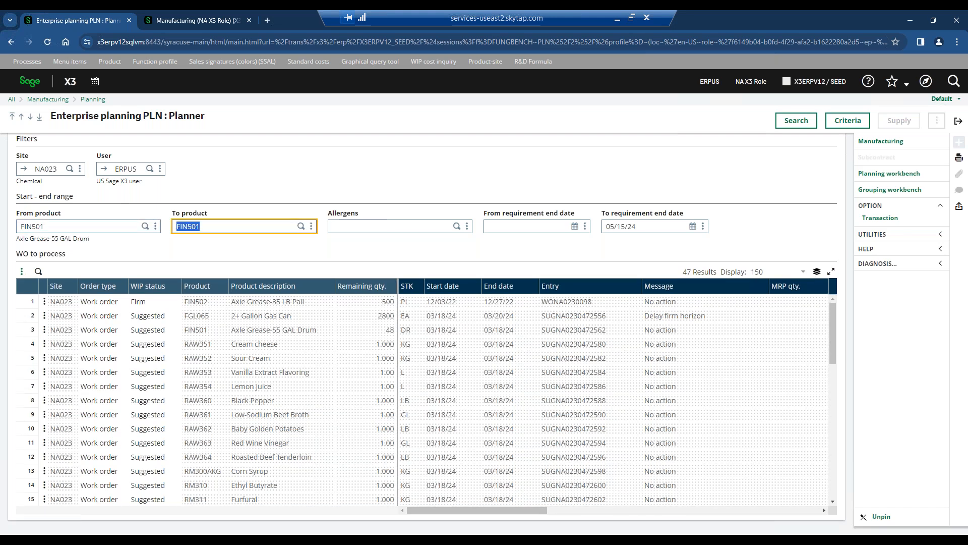
type("fin502")
key("Tab")
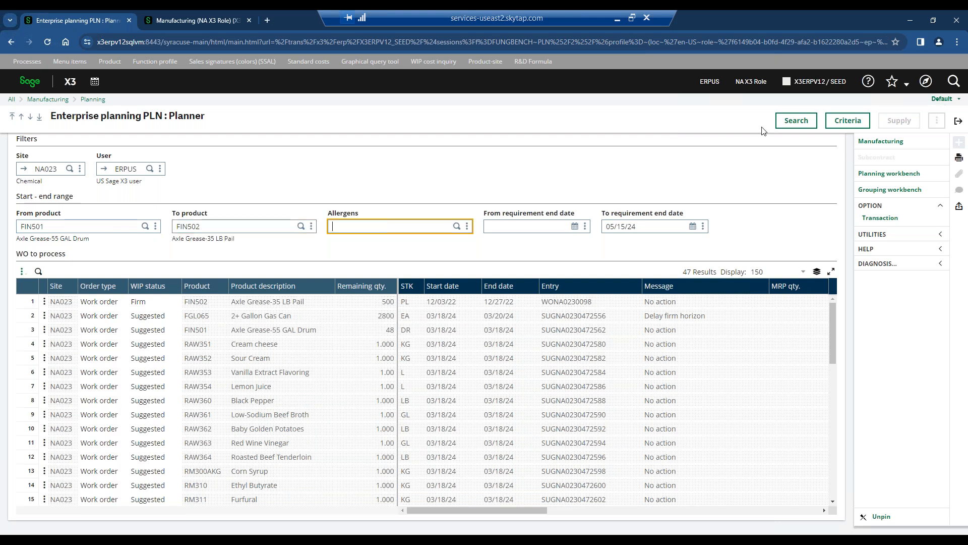
left_click(797, 121)
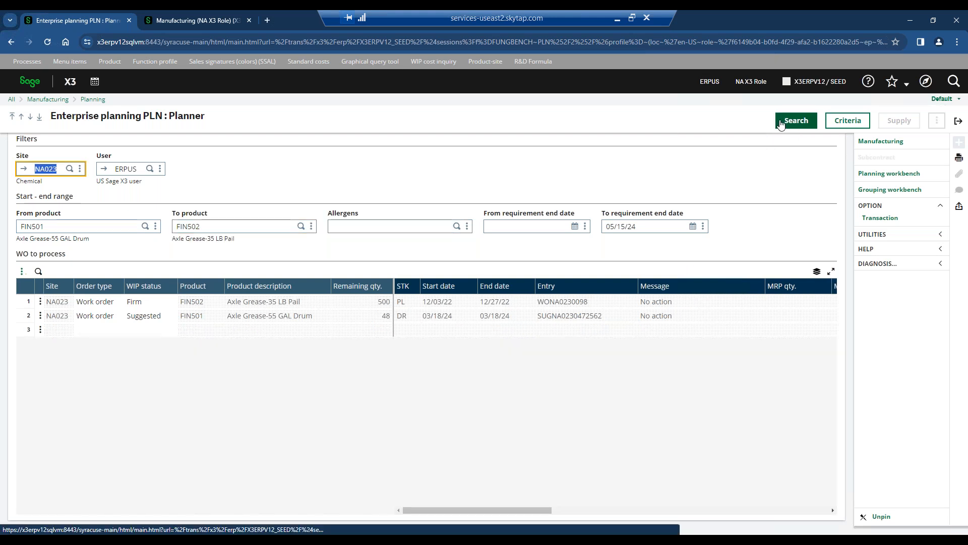
Examine the WIP statuses of the FIN501 and FIN502 work orders, then the FIN501 order's available actions, description and start date.
left_click(157, 307)
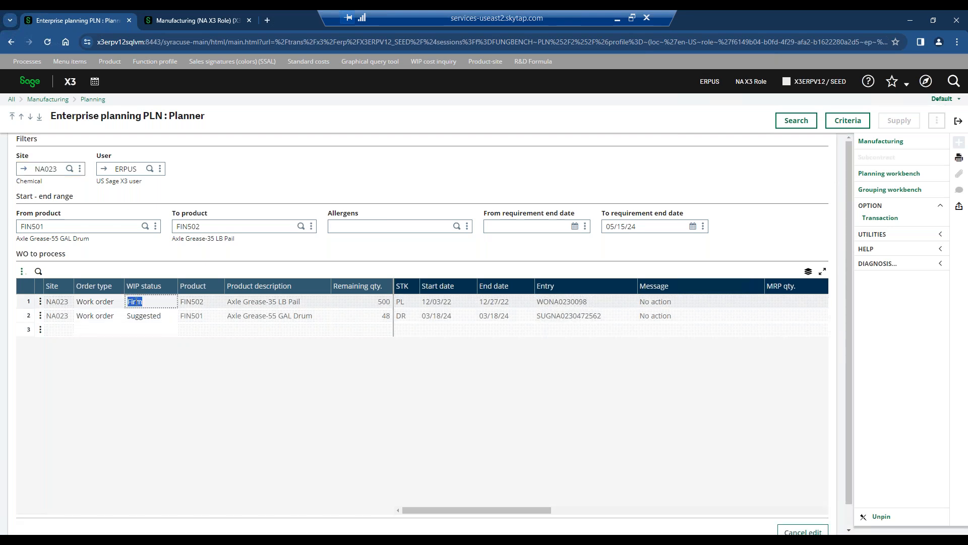
left_click(137, 313)
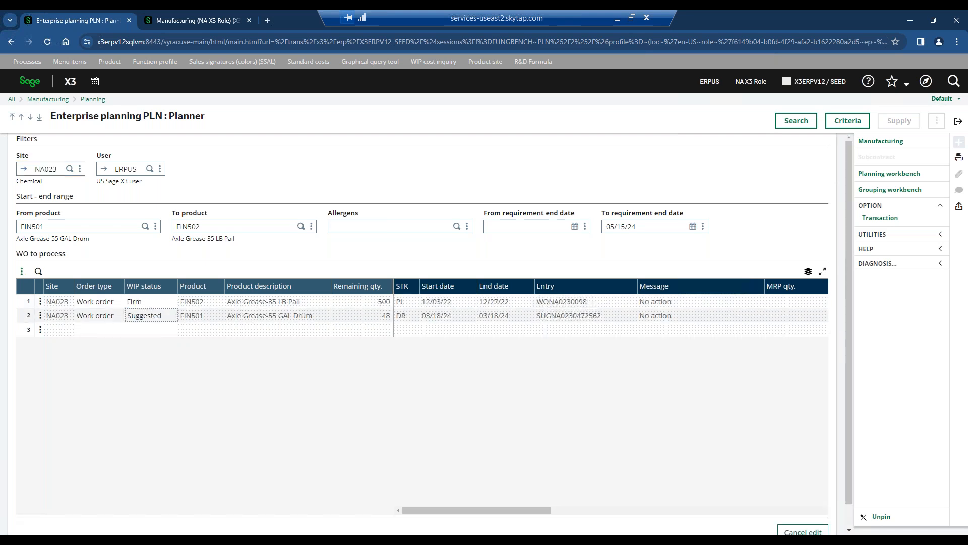
left_click(40, 315)
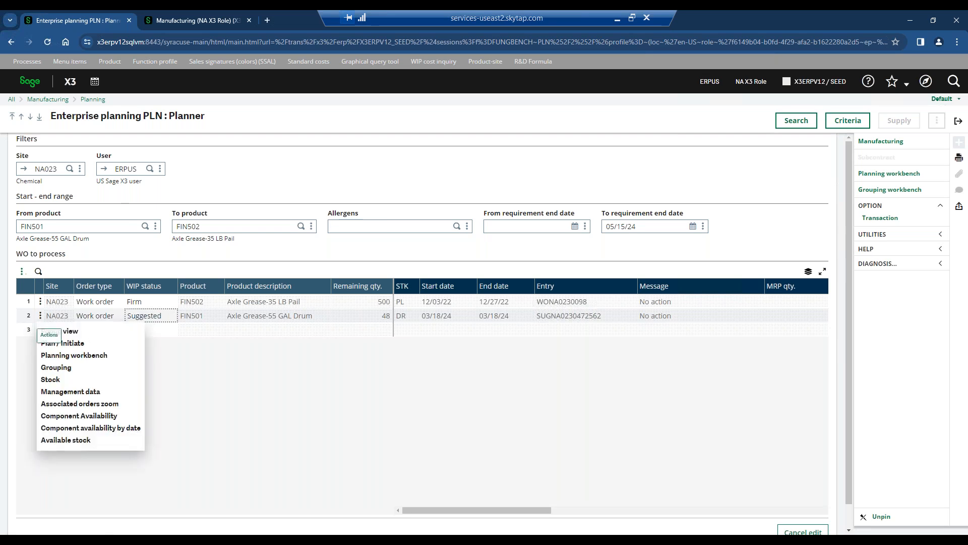
left_click(272, 390)
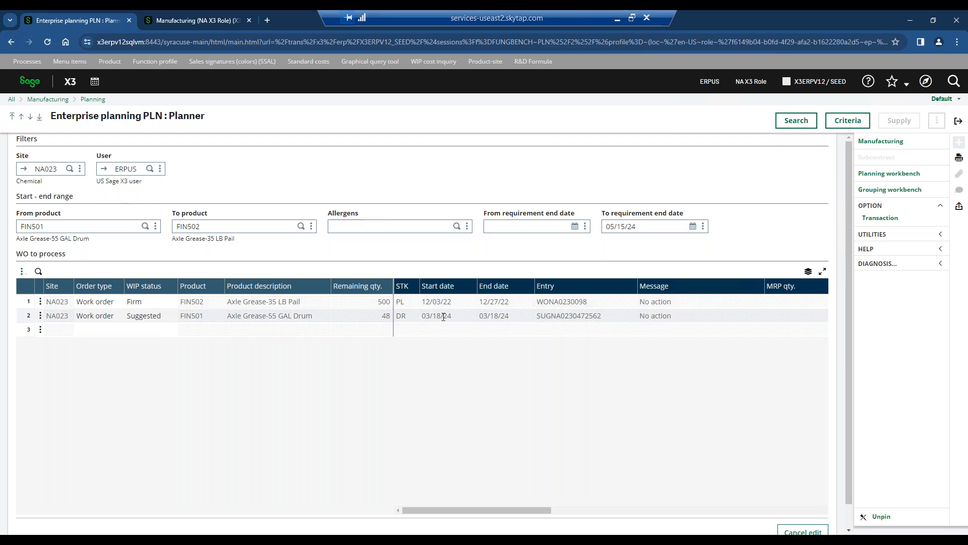
left_click(294, 315)
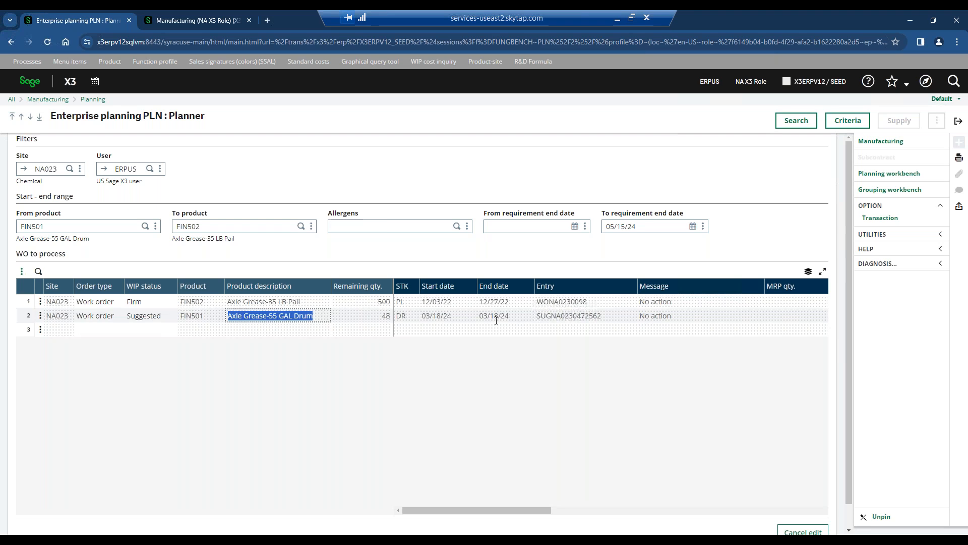
left_click(432, 316)
double_click(432, 316)
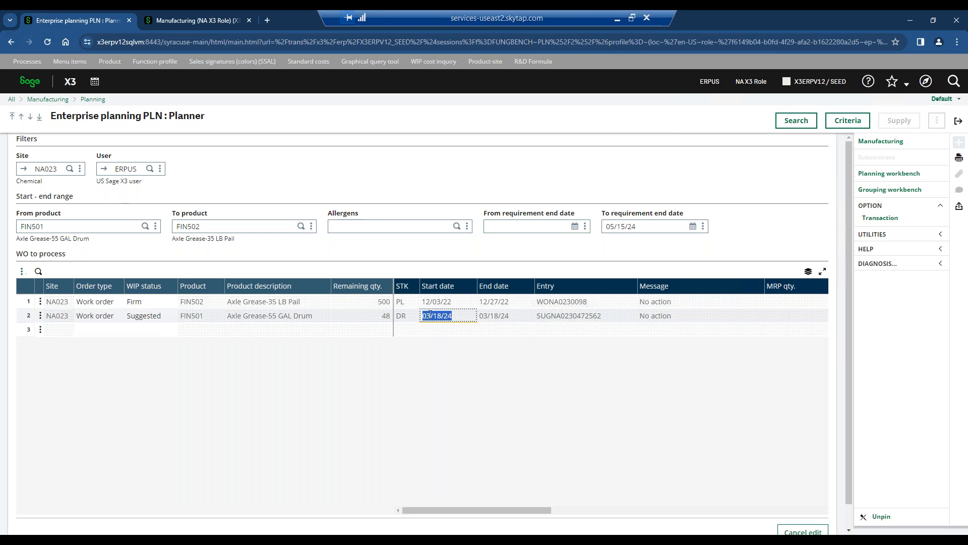
Rerun the work order search for site NA023 without the product range and return to the home landing page.
left_click(84, 226)
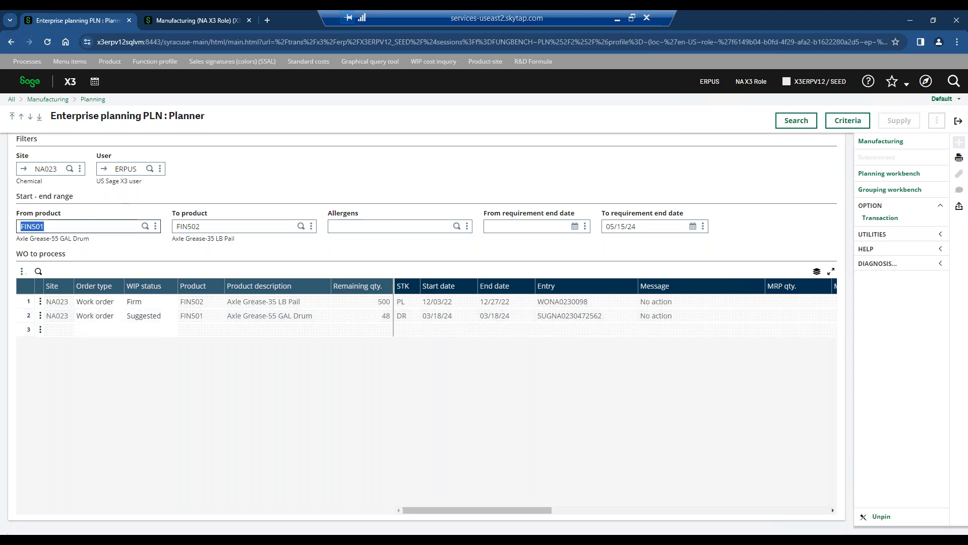
key("BackSpace")
key("Tab")
key("BackSpace")
key("shift+Tab")
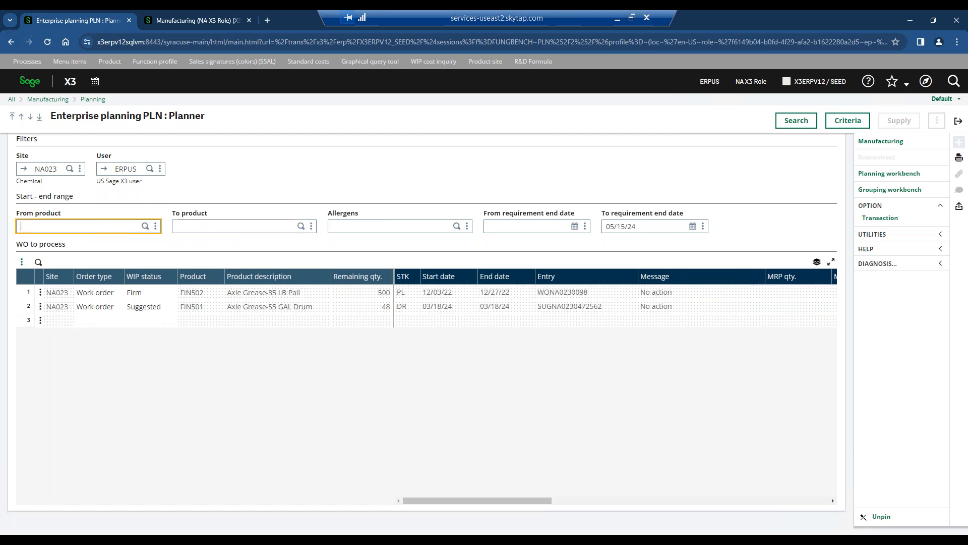
left_click(790, 124)
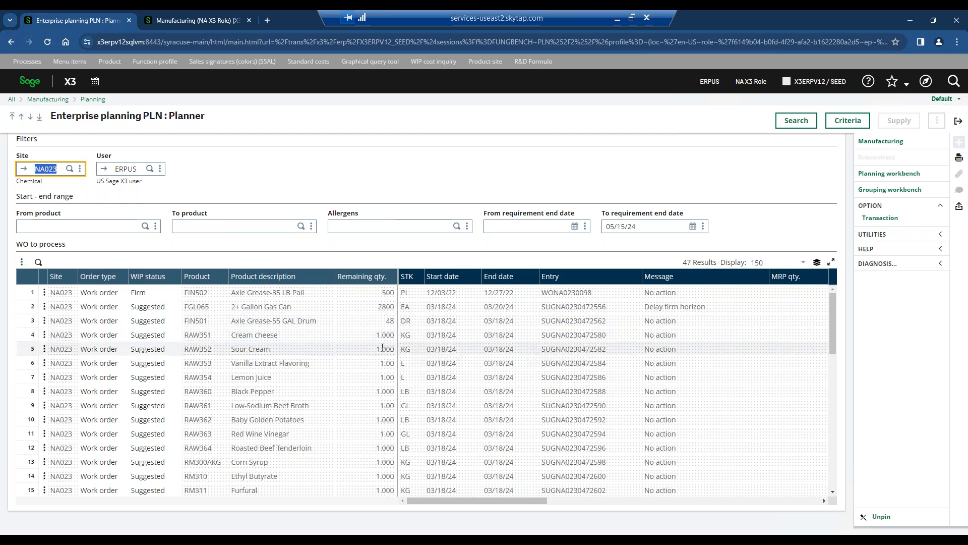
left_click(649, 225)
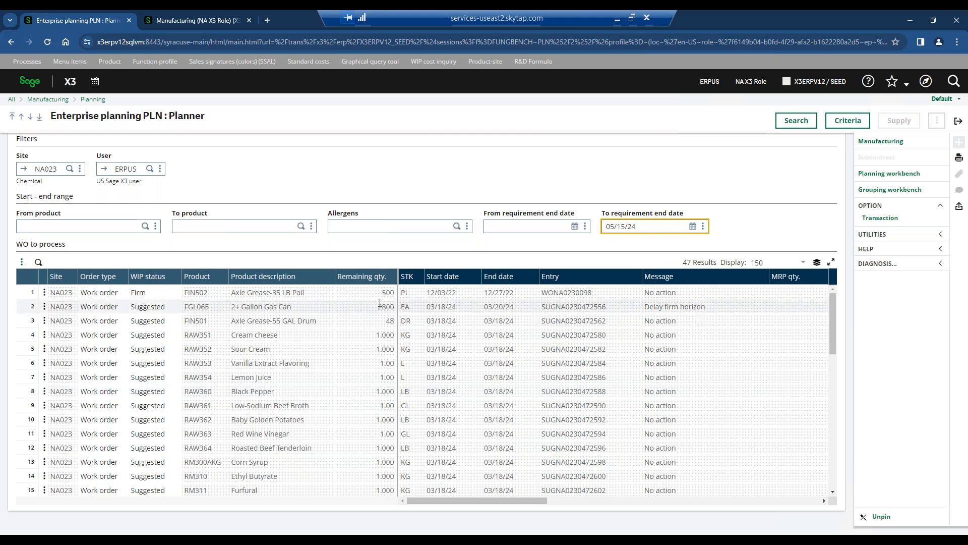
left_click(30, 83)
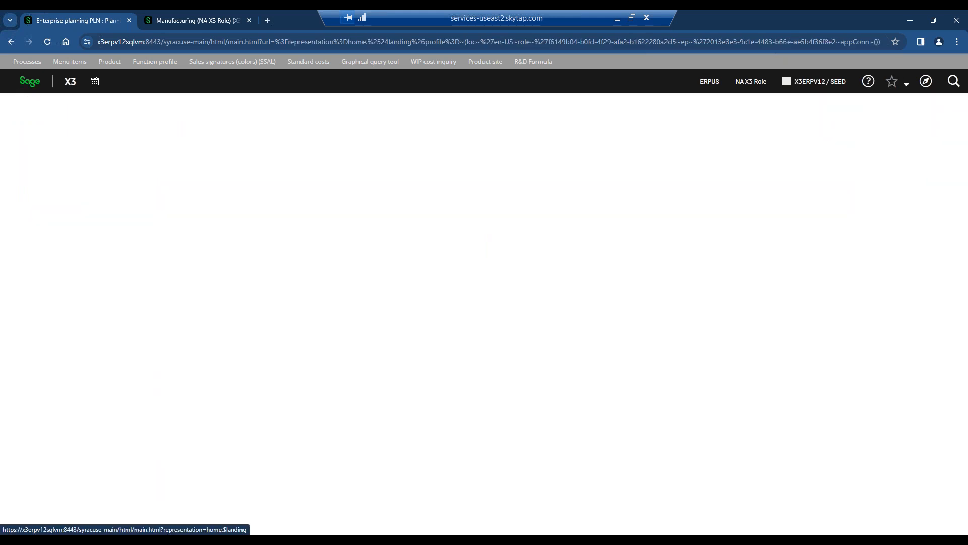
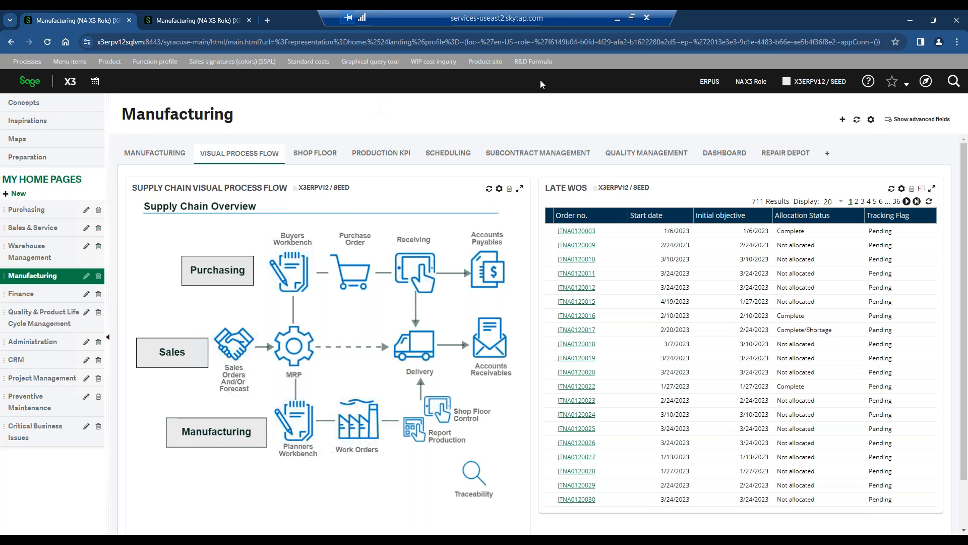
Open the WIP cost inquiry and examine the totals for material, labor, machine, subcontract and overhead.
left_click(444, 63)
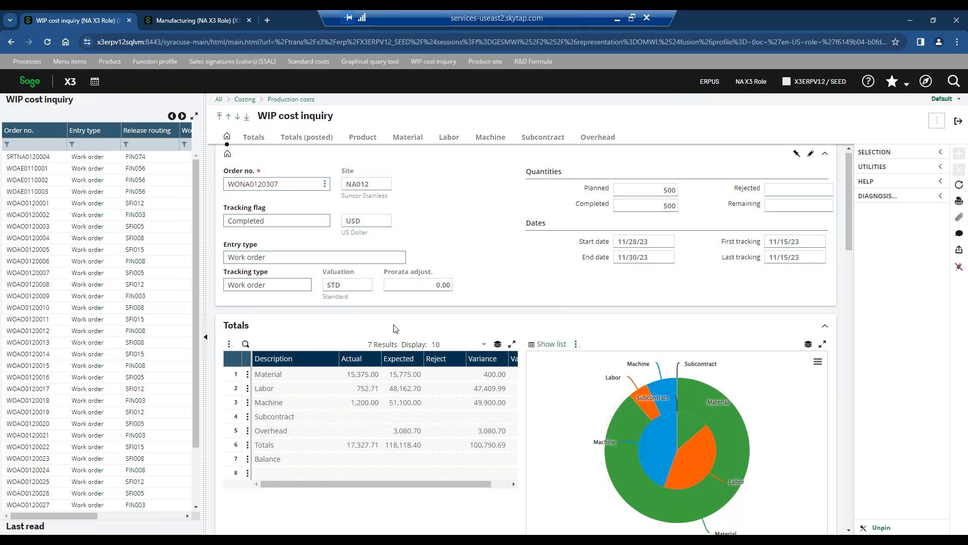
scroll(396, 329, "down", 1)
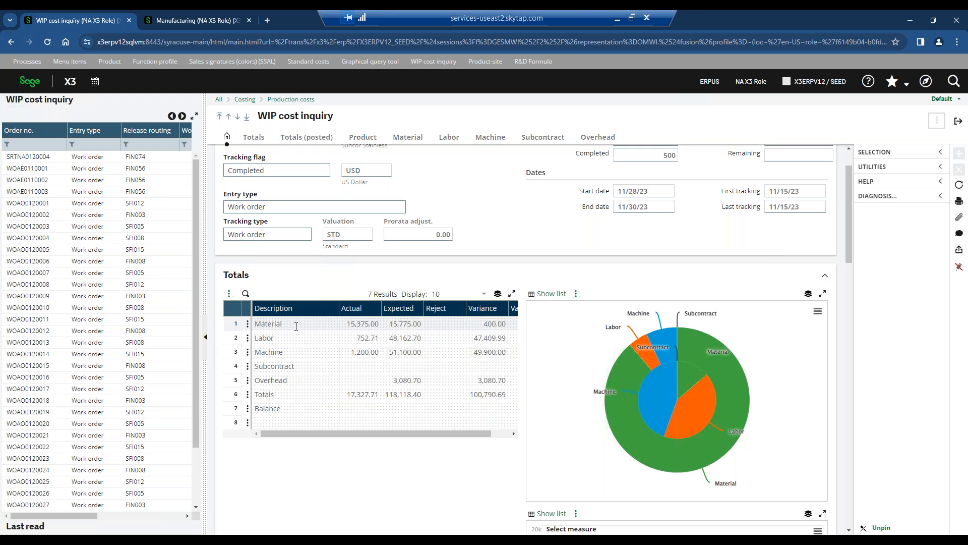
left_click(279, 323)
left_click(266, 338)
left_click(271, 352)
left_click(271, 365)
left_click(274, 379)
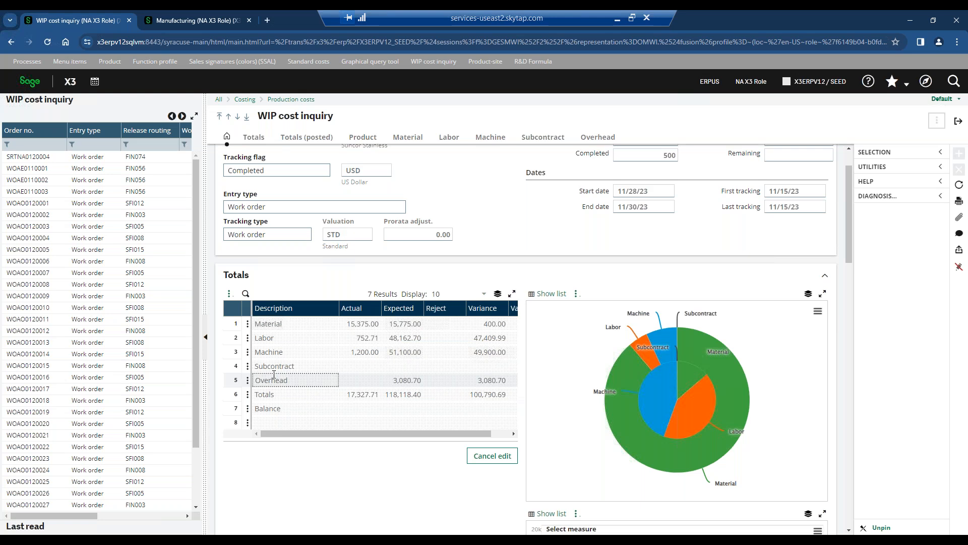
Look through the inquiry's product, material, labor and machine cost details, and return to the Manufacturing home page.
scroll(274, 374, "down", 10)
scroll(478, 316, "down", 6)
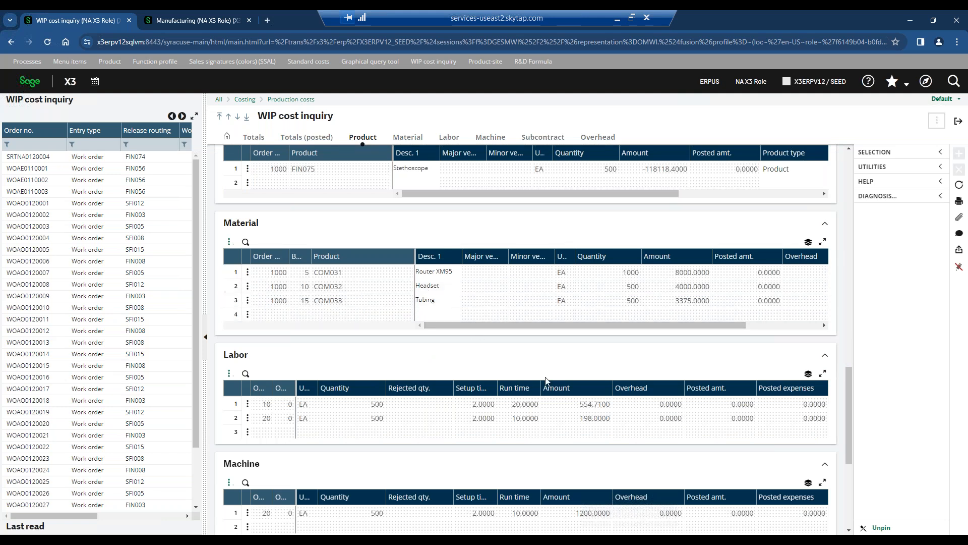
scroll(497, 353, "up", 10)
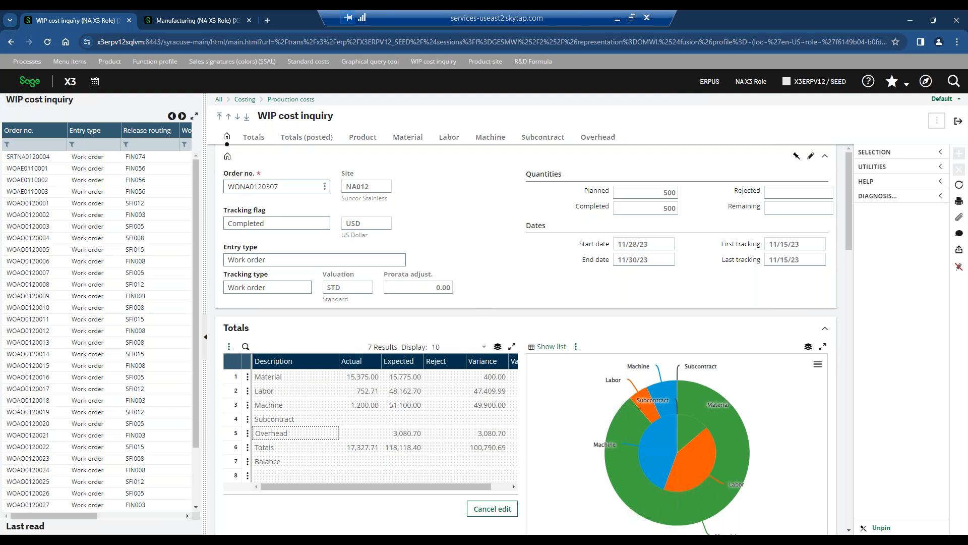
left_click(959, 121)
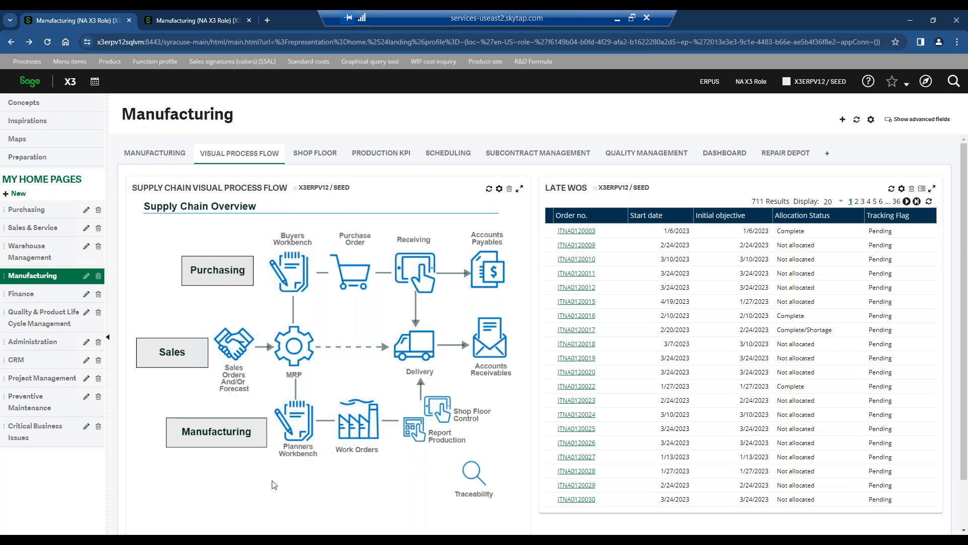
Open the Quality & Product Life Cycle Management home page and examine Receiving, Production Entry and QC Work-in-Process in the quality flow.
left_click(35, 318)
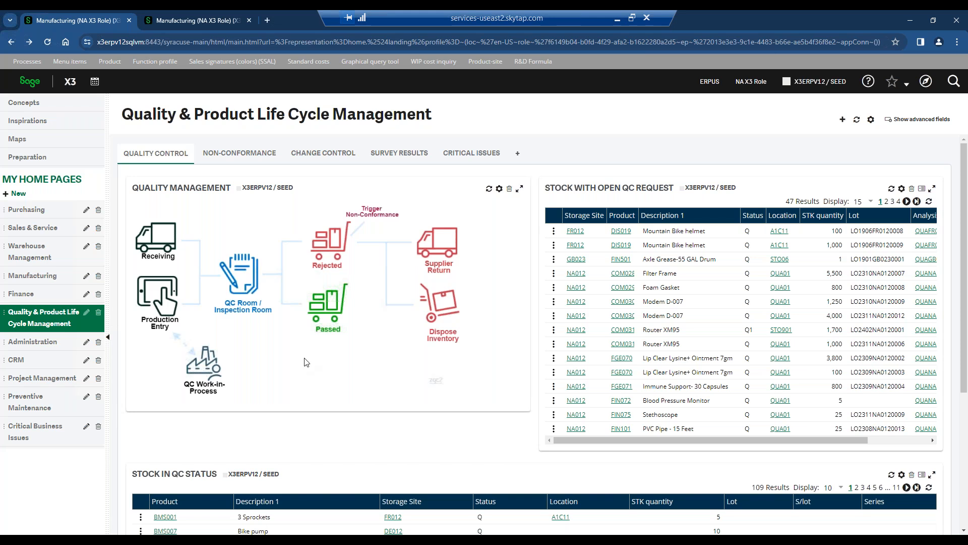
left_click(161, 245)
left_click(162, 301)
left_click(157, 304)
left_click(157, 303)
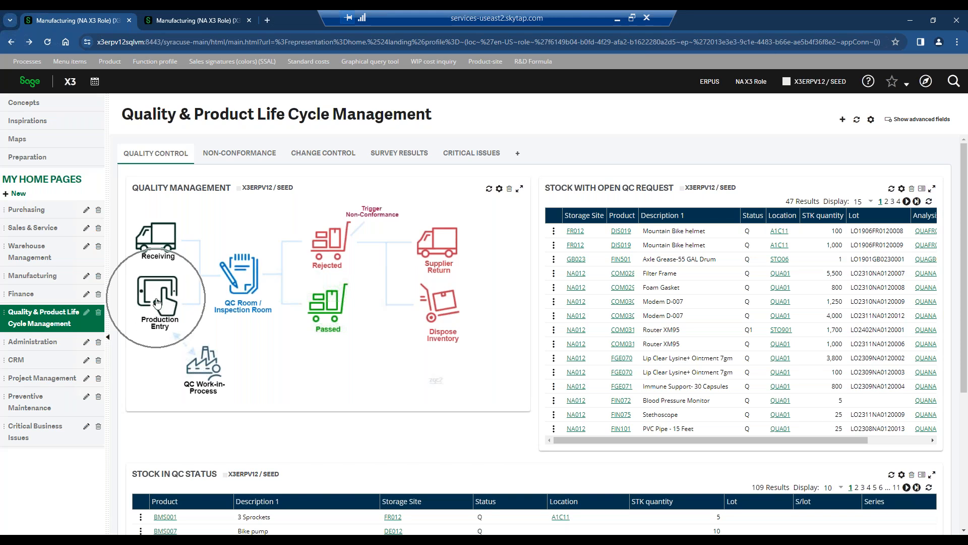
left_click(197, 381)
left_click(199, 380)
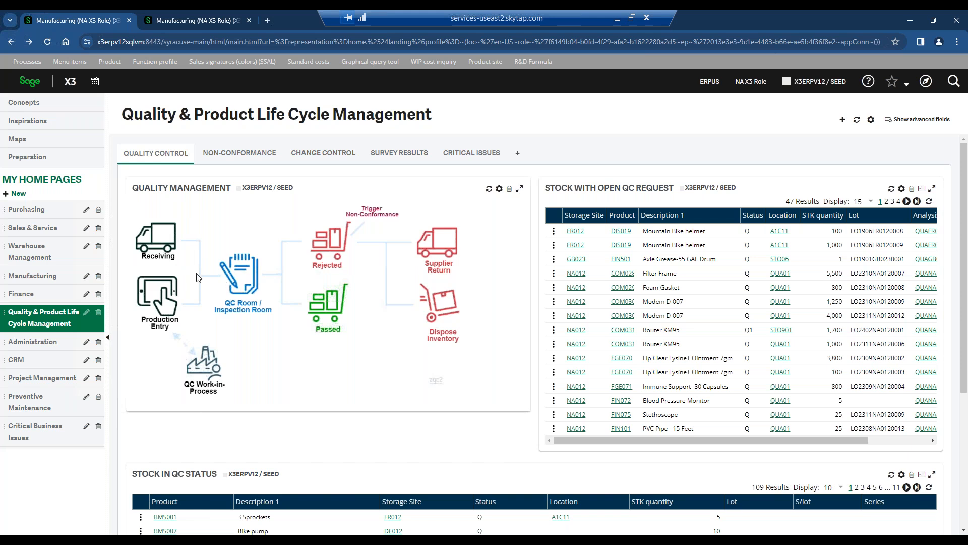
Open the QC Room / Inspection Room and examine the FIN502 analysis request's product, original document and quality control detail line.
left_click(244, 271)
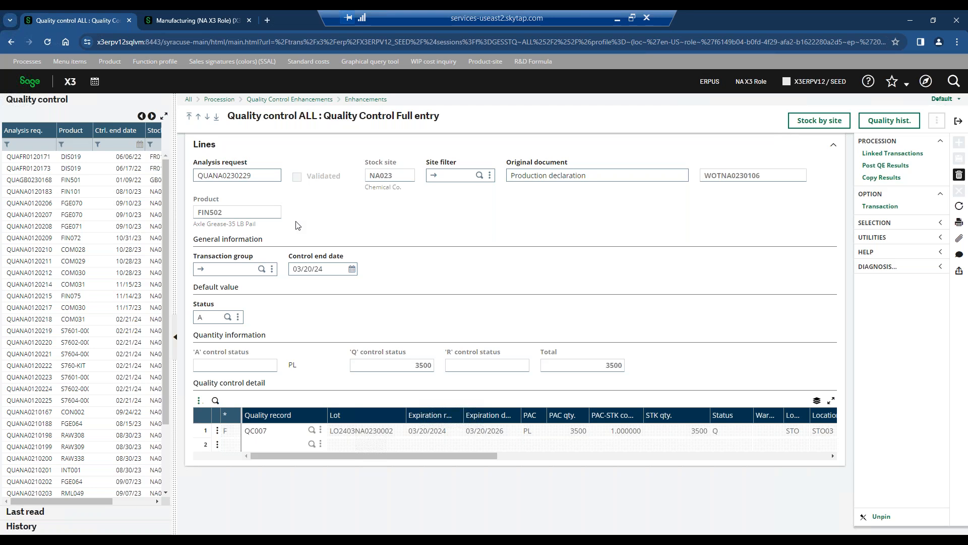
key("ctrl")
key("ctrl")
left_click(208, 228)
left_click(694, 439)
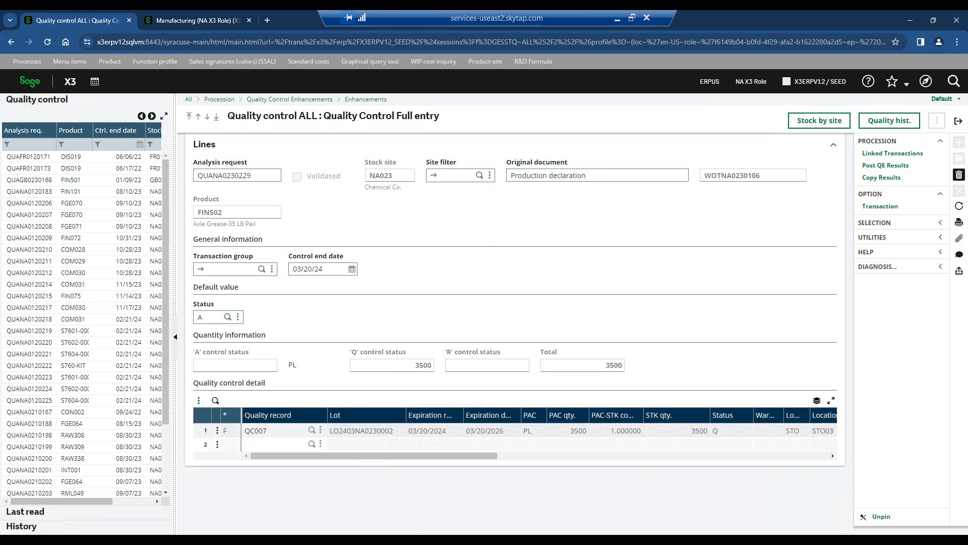
left_click(694, 433)
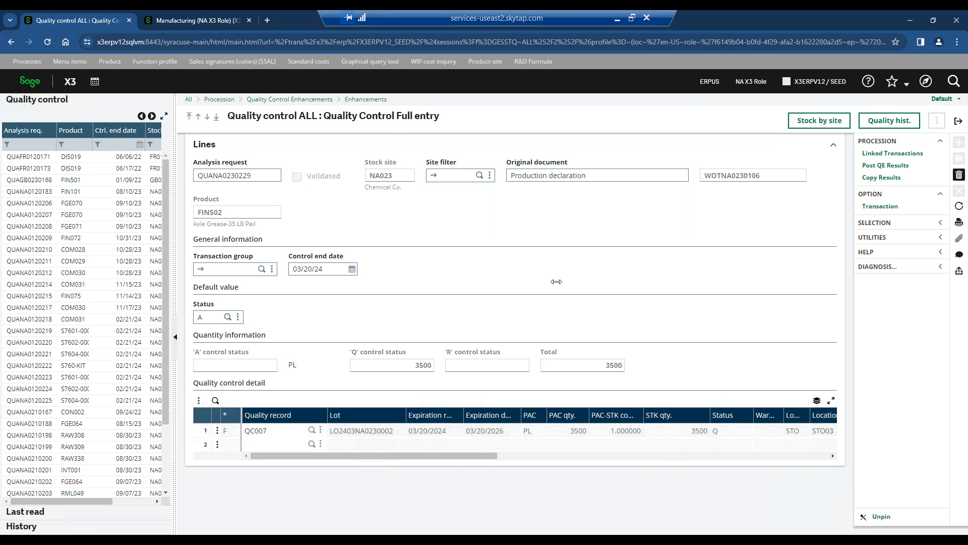
left_click(551, 178)
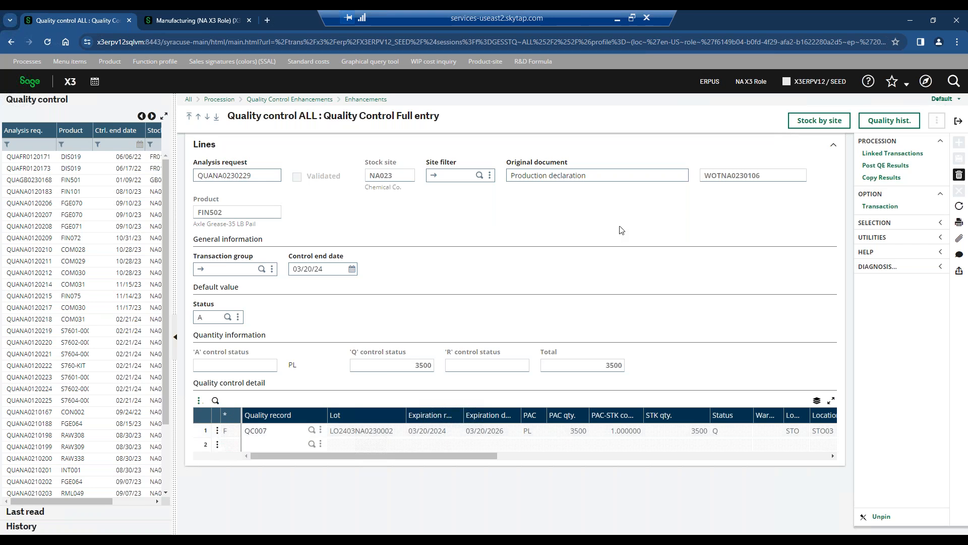
Open the quality record for the QC007 line and bring its questions into view.
left_click(218, 432)
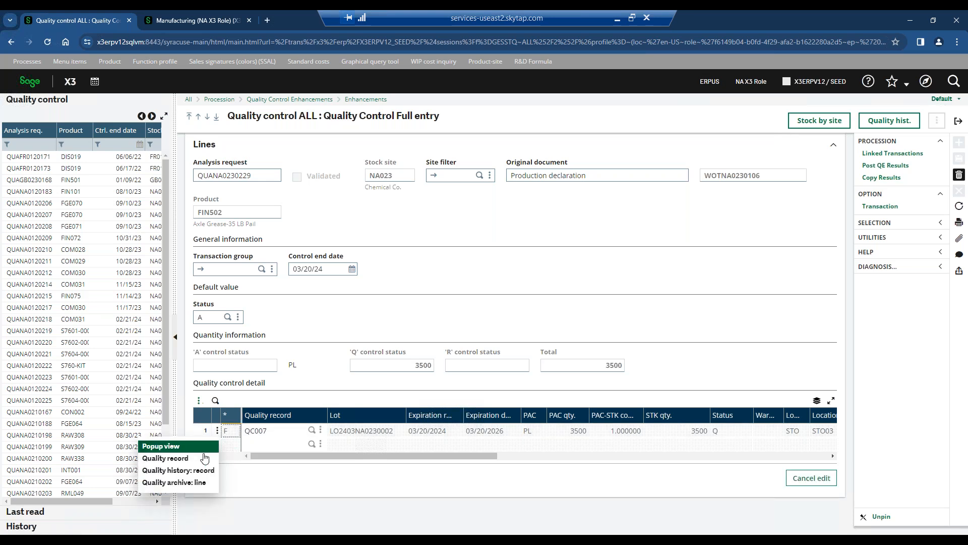
left_click(205, 457)
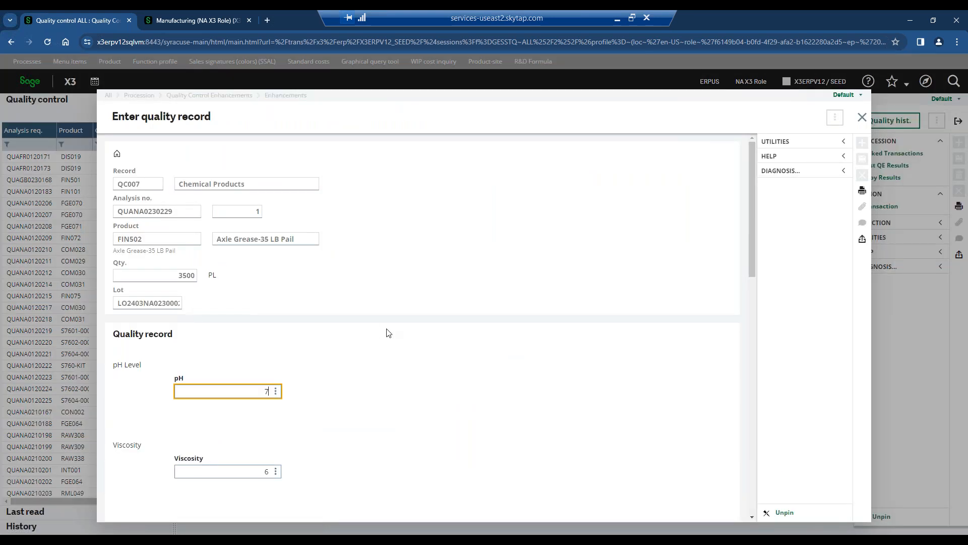
scroll(389, 333, "down", 1)
scroll(388, 333, "down", 2)
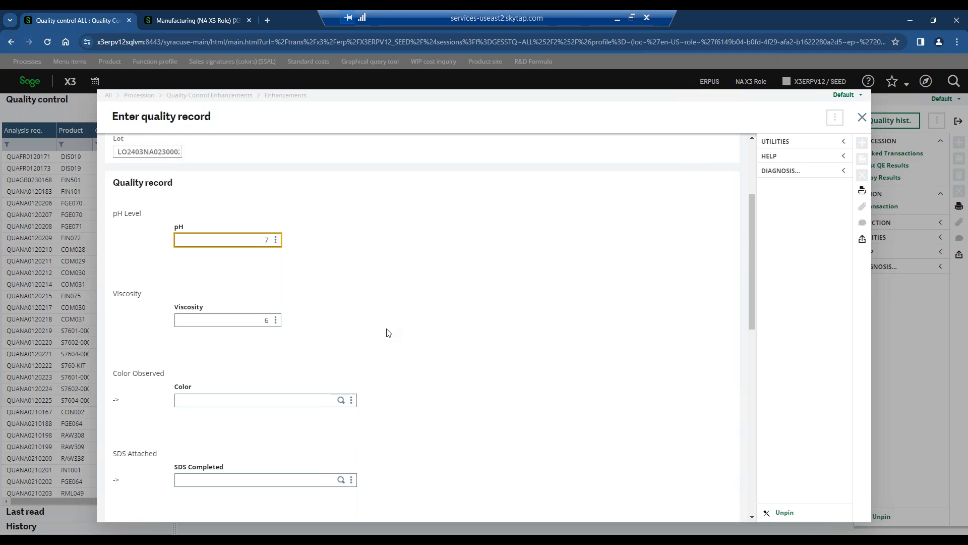
Set the quality record's pH to 8 and keep the prefilled viscosity.
double_click(267, 240)
type("7")
key("Tab")
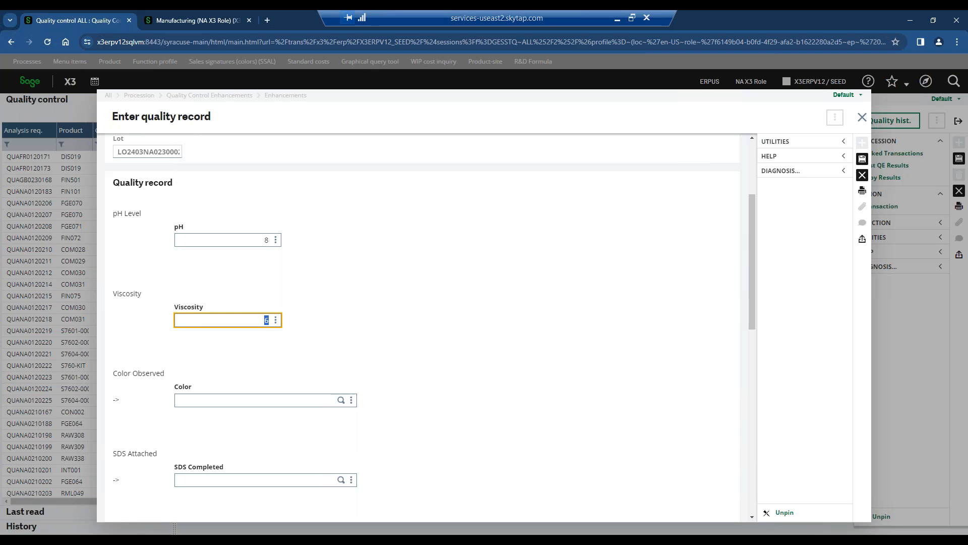
key("Tab")
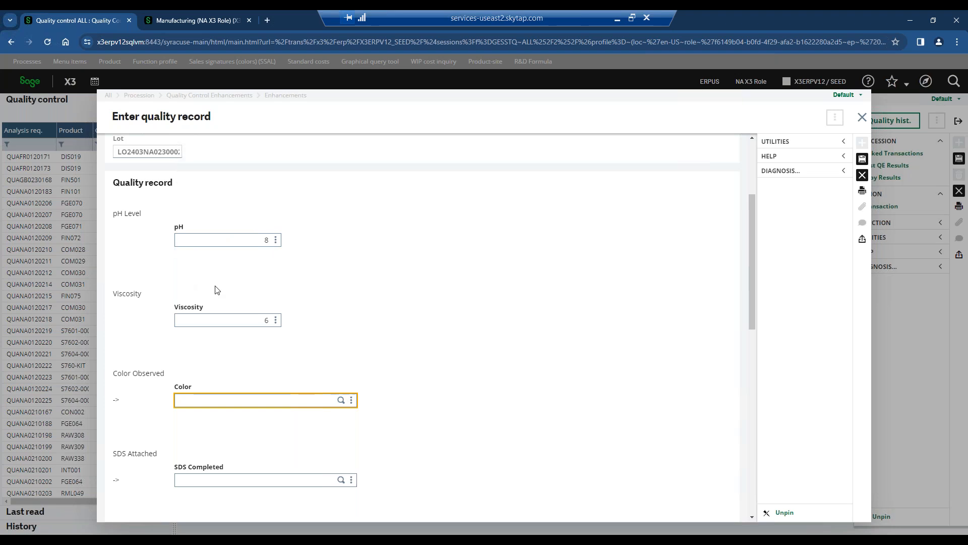
left_click(260, 241)
double_click(265, 241)
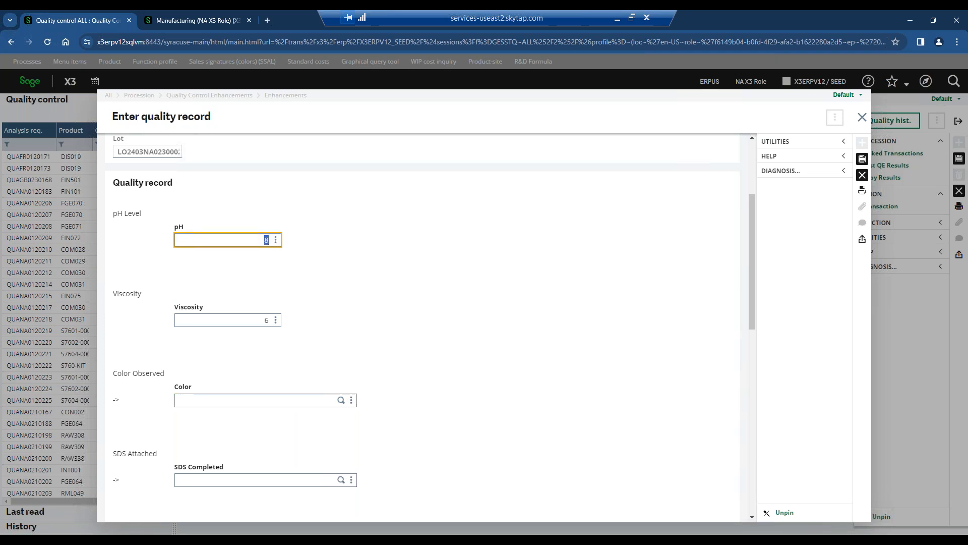
key("BackSpace")
key("Tab")
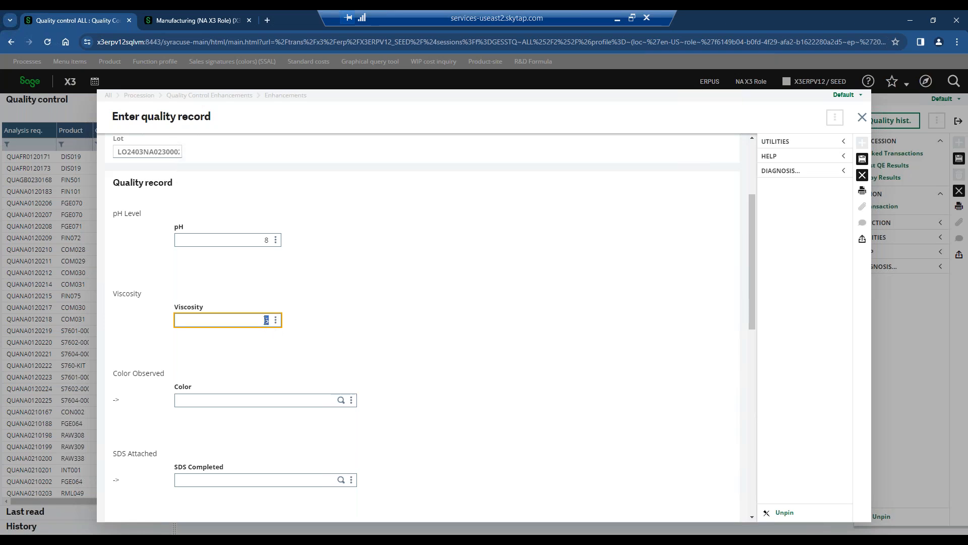
Try to enter the unlisted value "asdadsadasad" as the observed color.
left_click(277, 399)
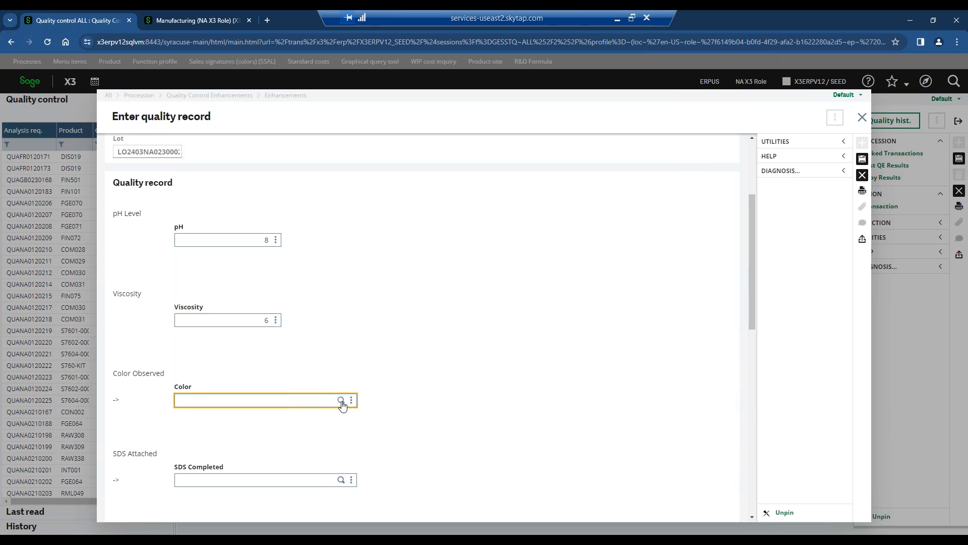
type("asdadsadasad")
key("Tab")
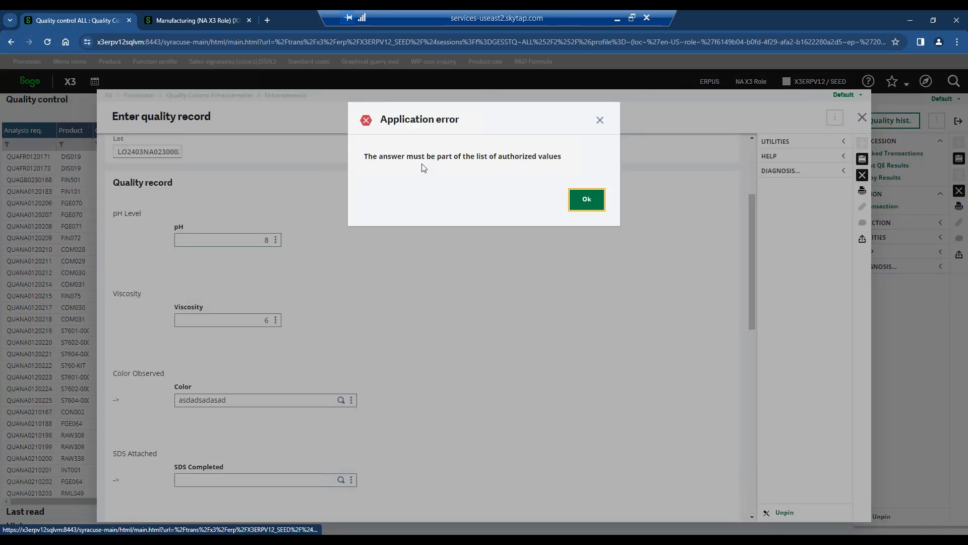
left_click(587, 198)
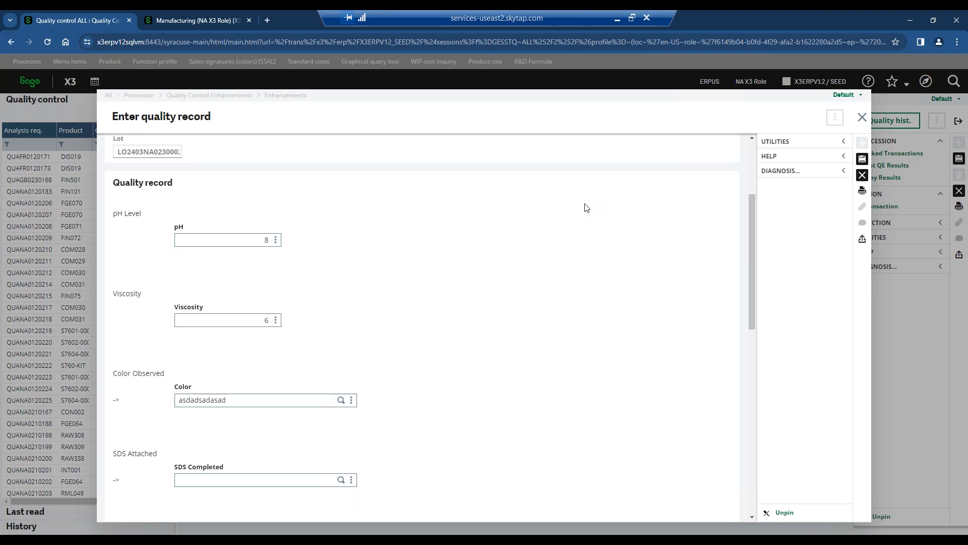
Clear the invalid color entry and choose BLU (Blue) from the authorized values.
left_click(249, 400)
left_click(258, 401)
key("BackSpace")
key("BackSpace")
key("BackSpace")
key("BackSpace")
key("BackSpace")
key("BackSpace")
key("BackSpace")
key("BackSpace")
key("BackSpace")
key("BackSpace")
key("BackSpace")
key("BackSpace")
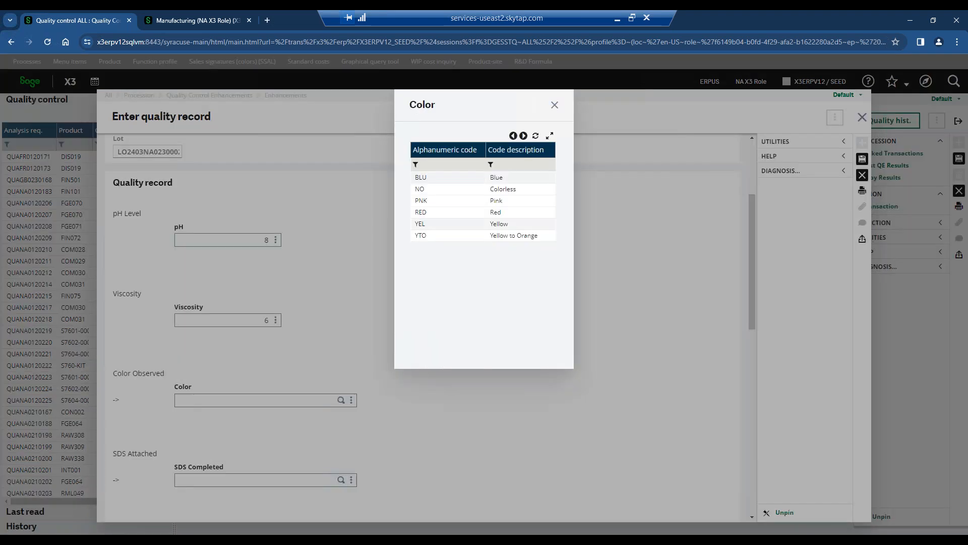
left_click(480, 178)
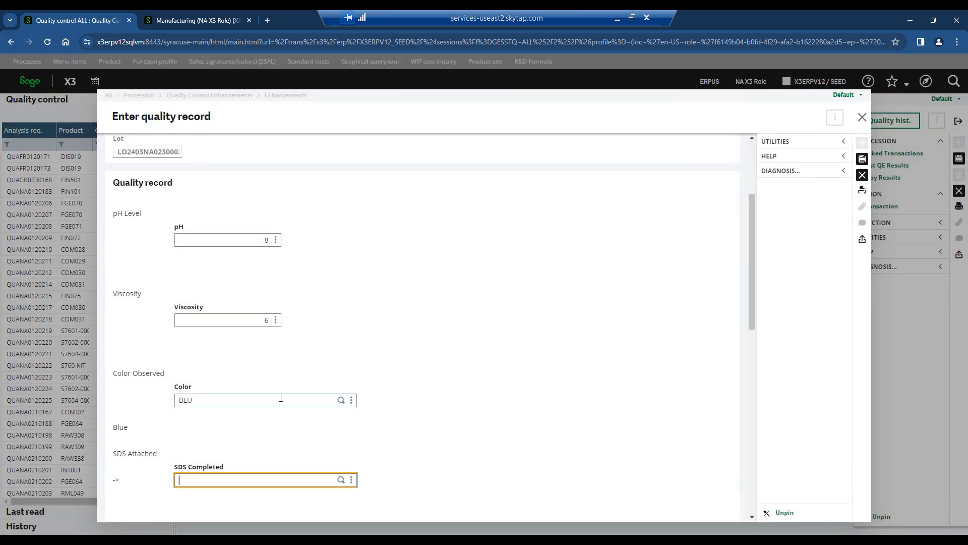
Set SDS Completed to YES and enter the comment "Free Text comments - 123".
scroll(281, 398, "down", 1)
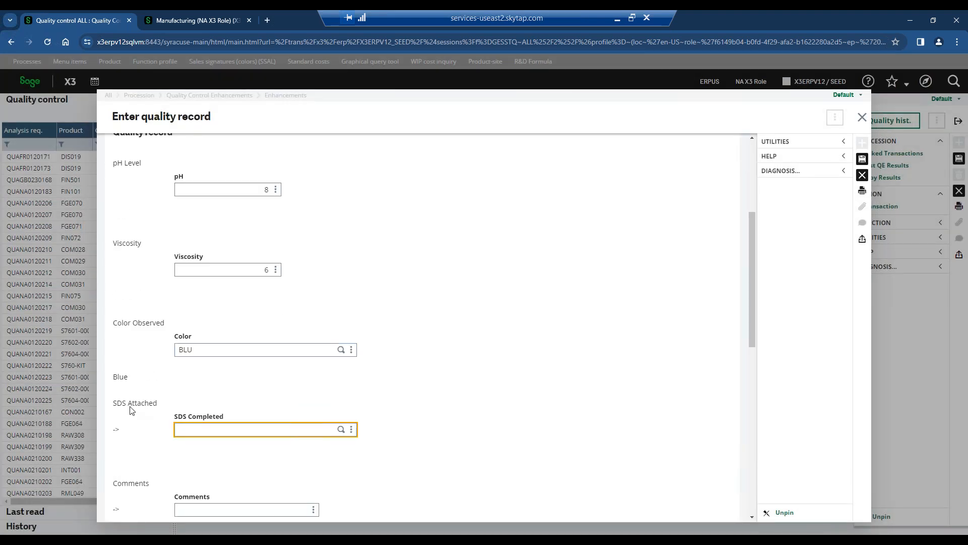
left_click(341, 429)
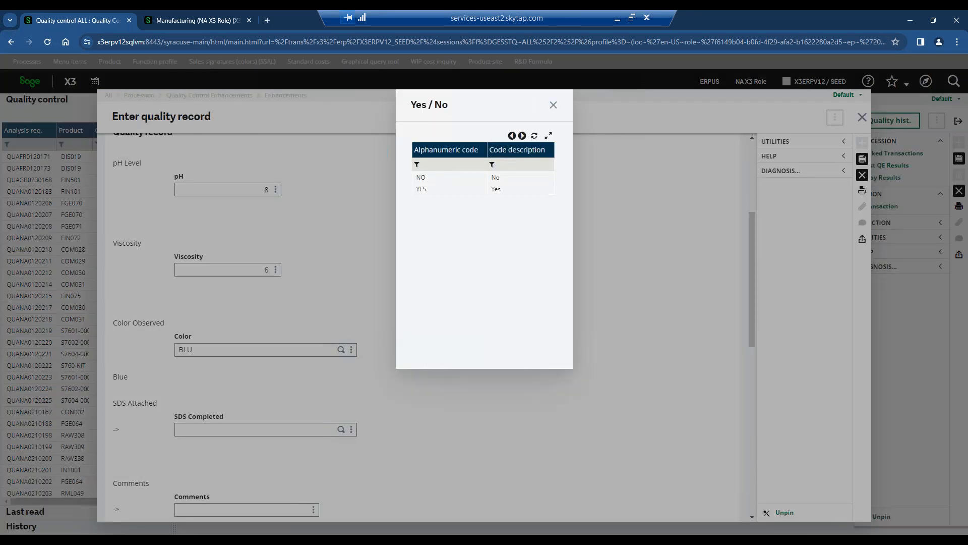
left_click(426, 190)
scroll(396, 373, "down", 2)
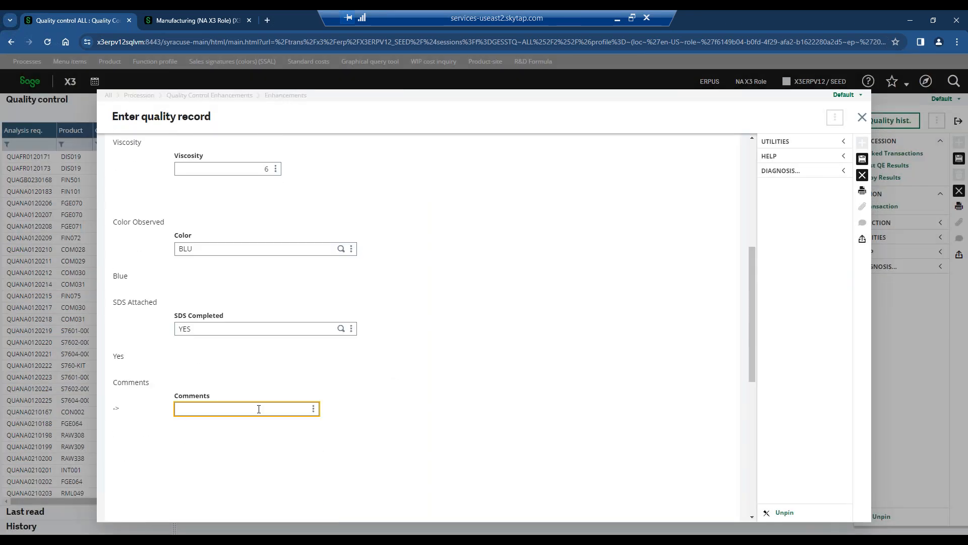
type("Free Text comments - 123")
left_click(529, 262)
Review the quality record's answers from pH level to comments, and check the product and lot in its header.
scroll(530, 263, "up", 4)
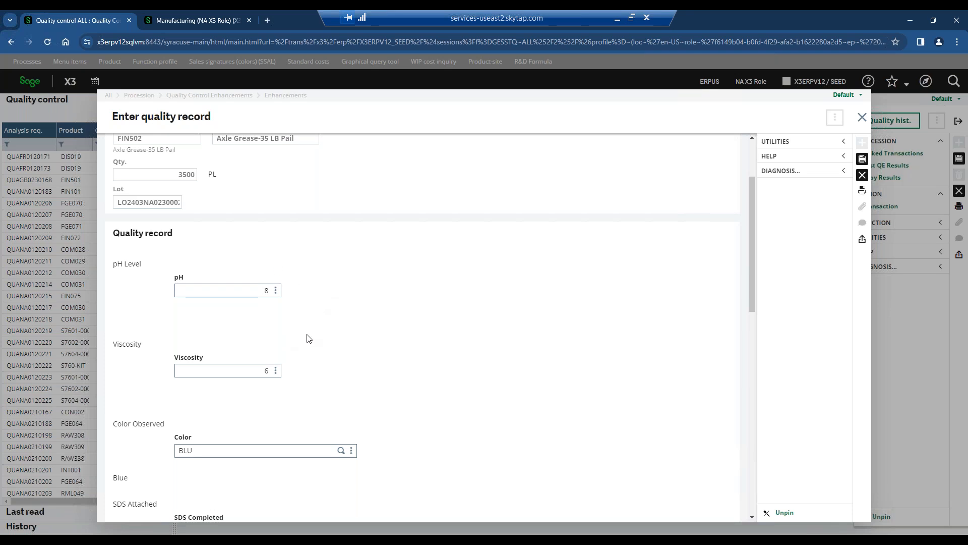
scroll(311, 323, "up", 2)
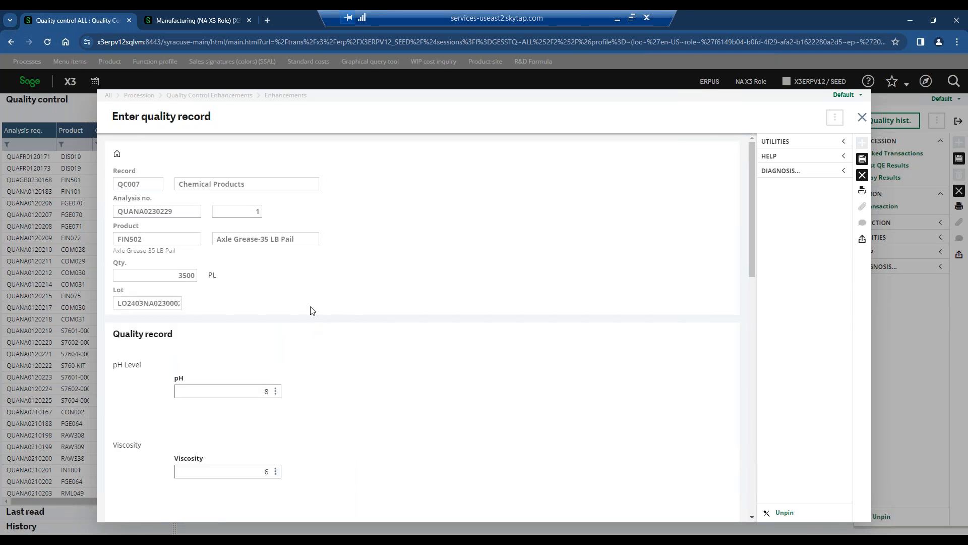
scroll(306, 309, "down", 4)
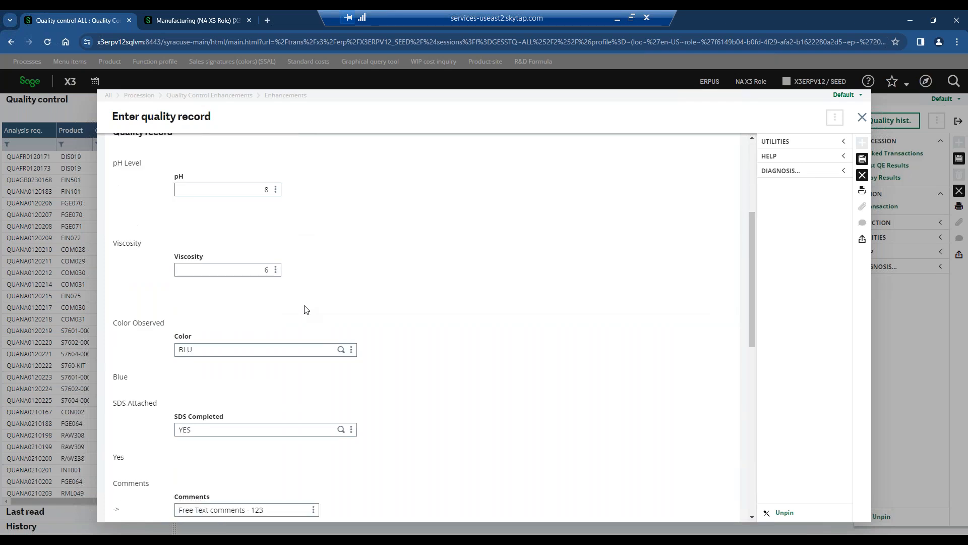
scroll(306, 309, "down", 4)
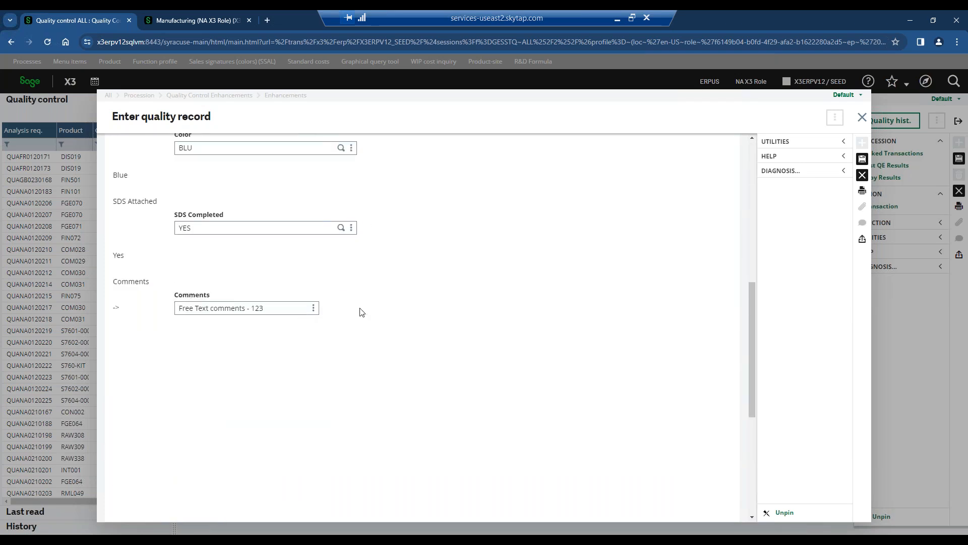
scroll(362, 312, "up", 3)
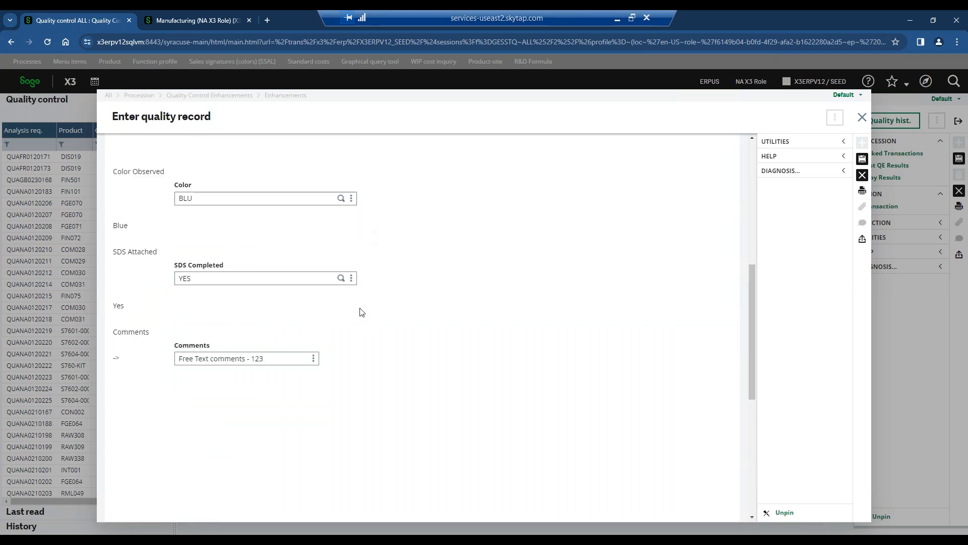
scroll(362, 313, "up", 4)
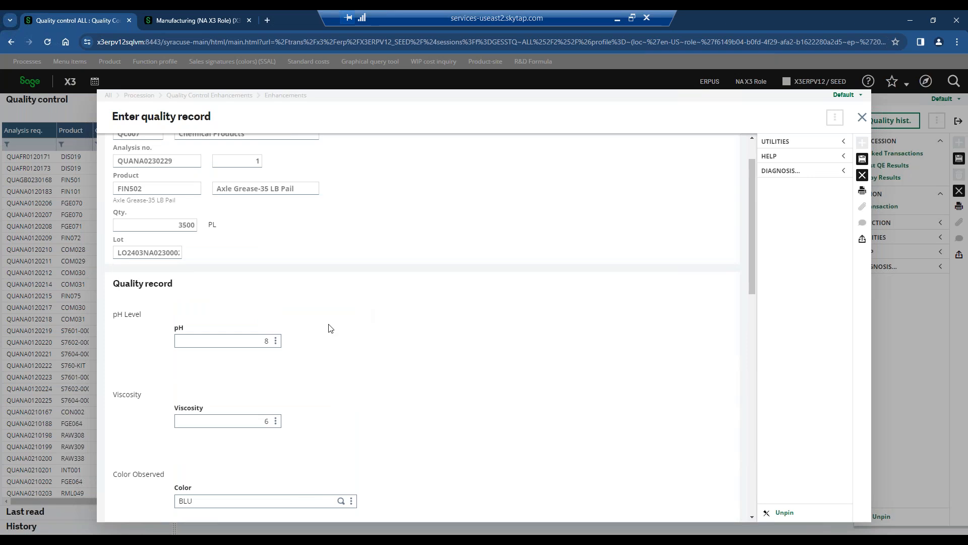
scroll(322, 323, "up", 1)
left_click(144, 305)
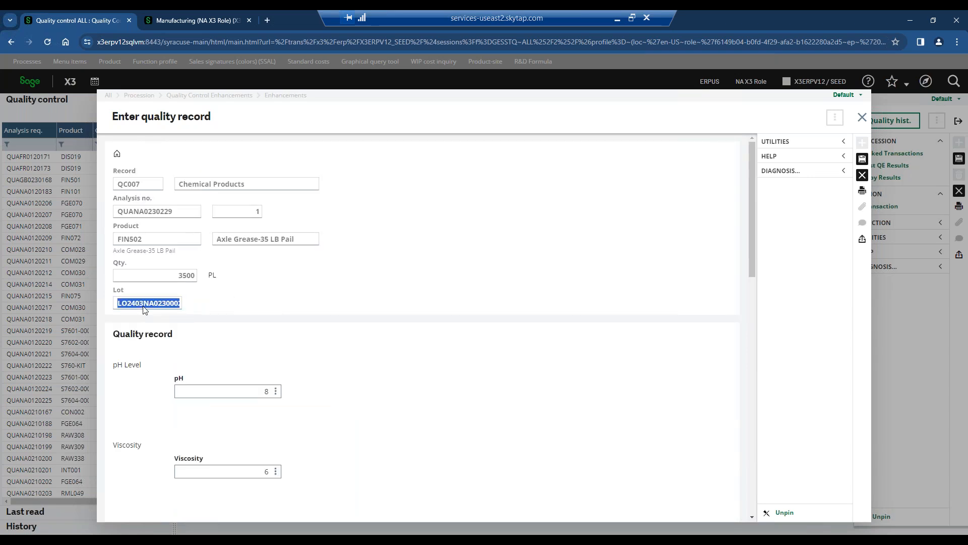
Check the lot in the quality record's header and save the completed record for product FIN502.
left_click(143, 306)
left_click(144, 309)
left_click(862, 159)
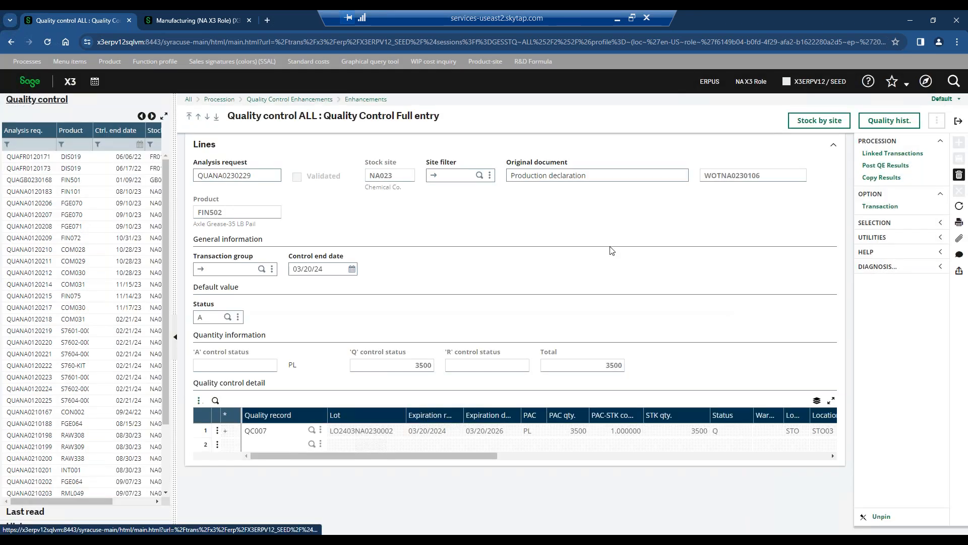
Examine the status and lot of the QC007 line in the quality control detail.
left_click(722, 432)
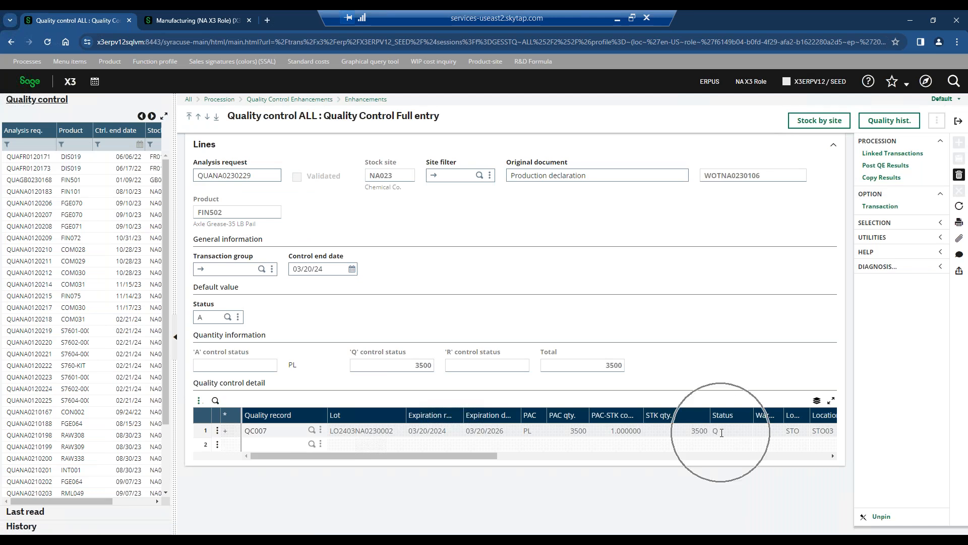
left_click(732, 432)
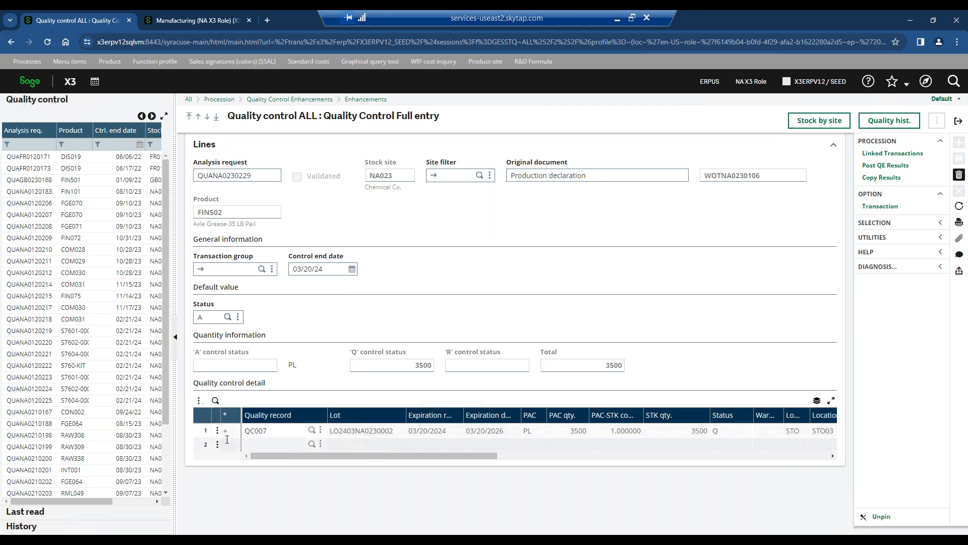
left_click(389, 431)
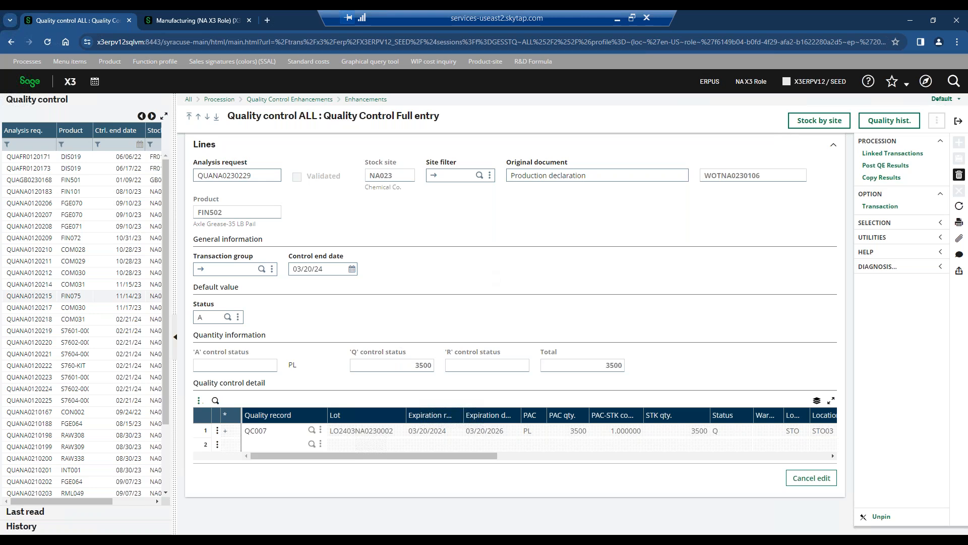
Leave quality control for formula PAINT_WHITE-REV-001 in R&D Formulas & Recipes, and narrow the formula list.
left_click(958, 121)
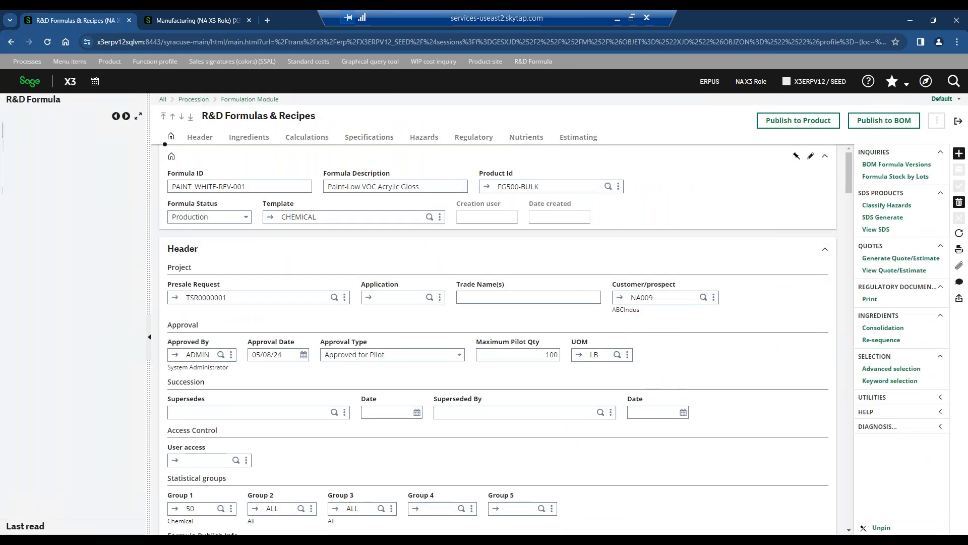
left_click(367, 246)
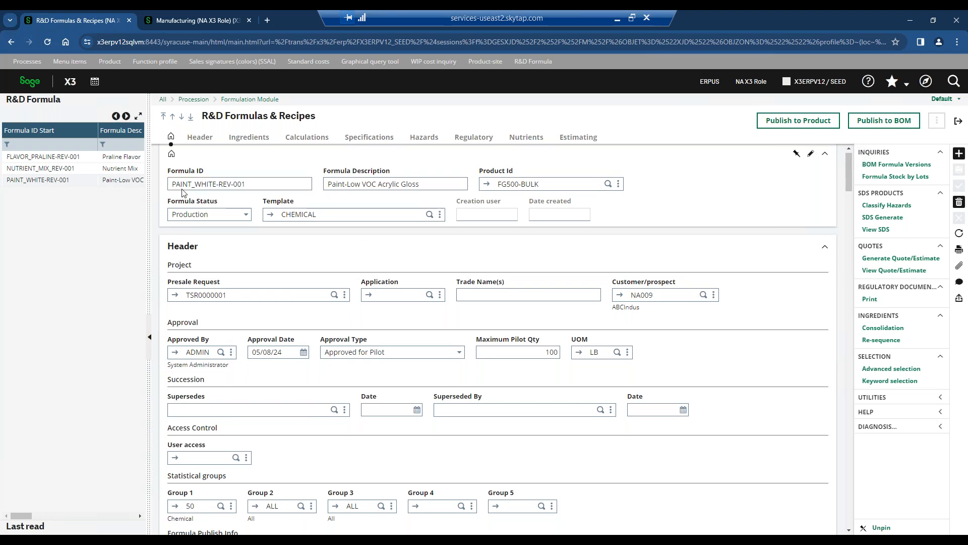
left_click_drag(153, 178, 98, 177)
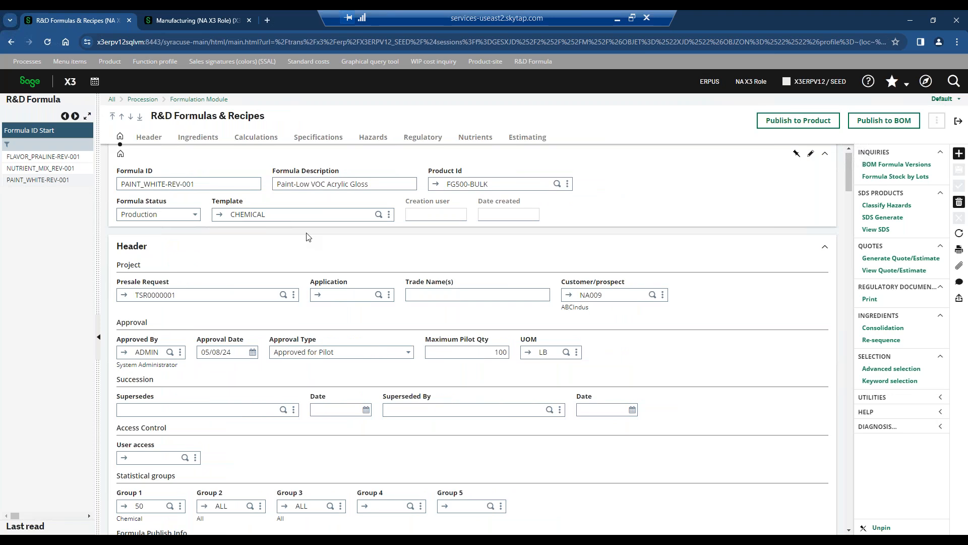
Examine the formula's description, product ID, customer, approval details, statistical groups and publishing information.
left_click(370, 186)
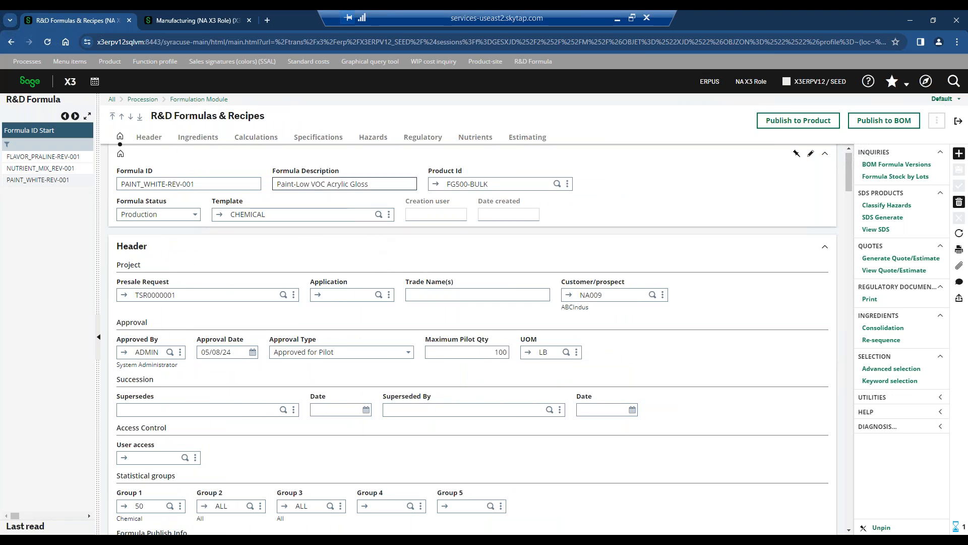
left_click(294, 185)
double_click(342, 185)
left_click(466, 184)
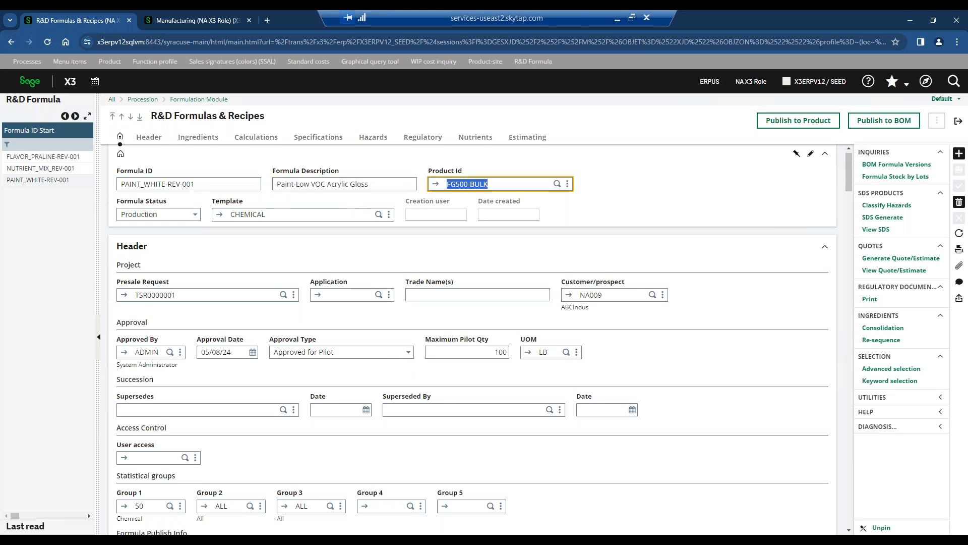
left_click(625, 292)
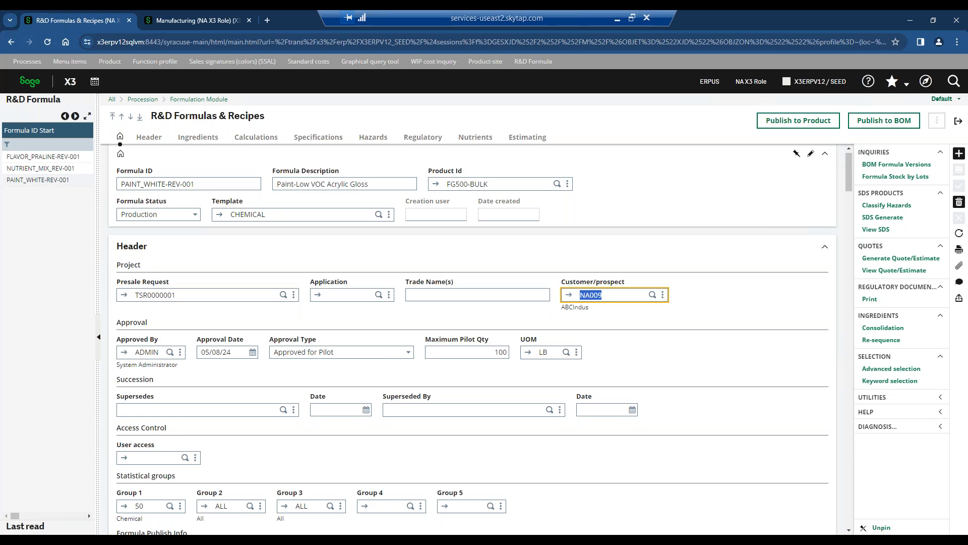
left_click(624, 327)
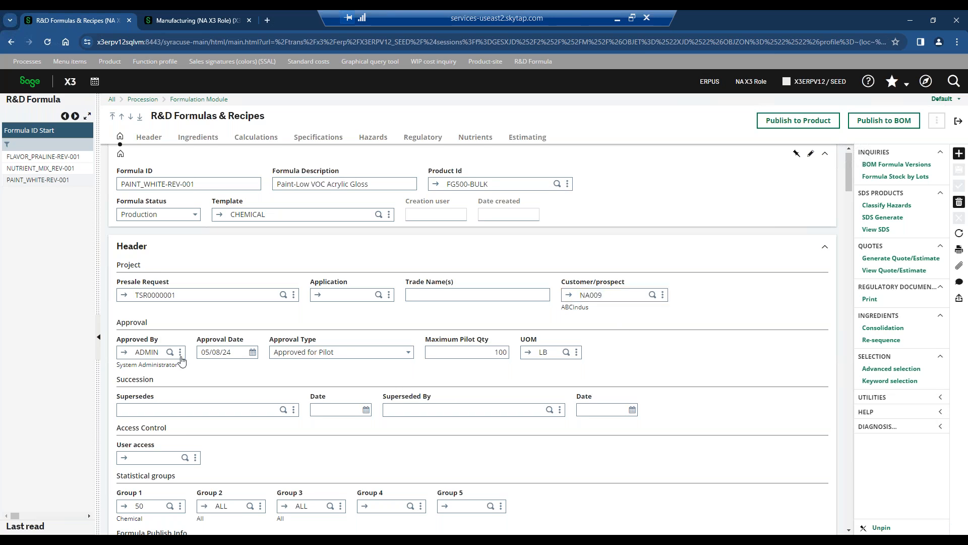
scroll(379, 354, "down", 10)
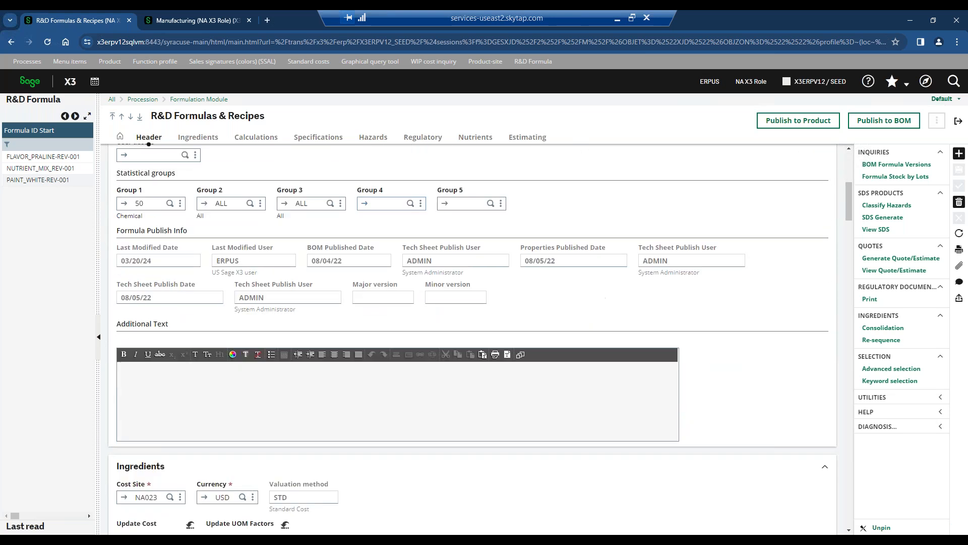
Review the ingredient lines of the paint formula, including types, quantities, weight percentages and unit costs.
scroll(237, 255, "down", 2)
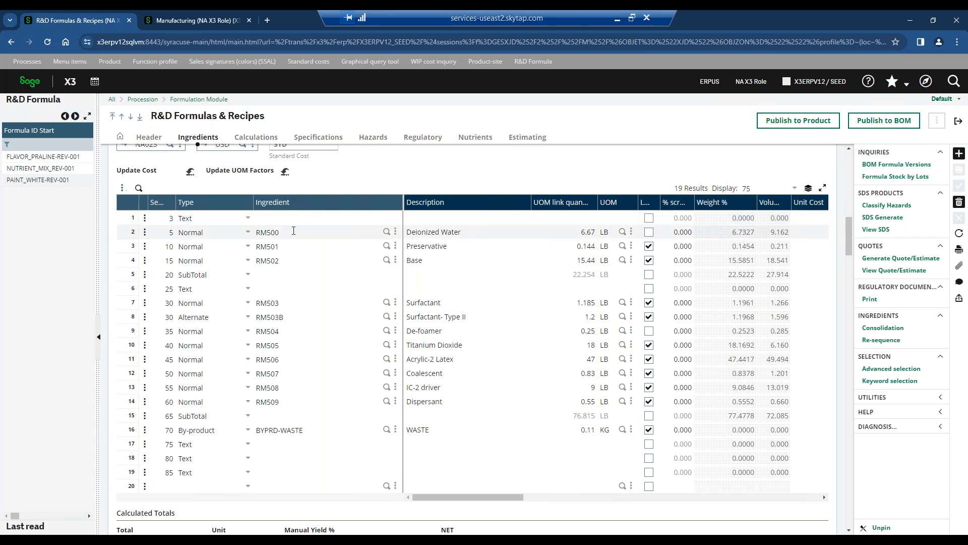
left_click(212, 233)
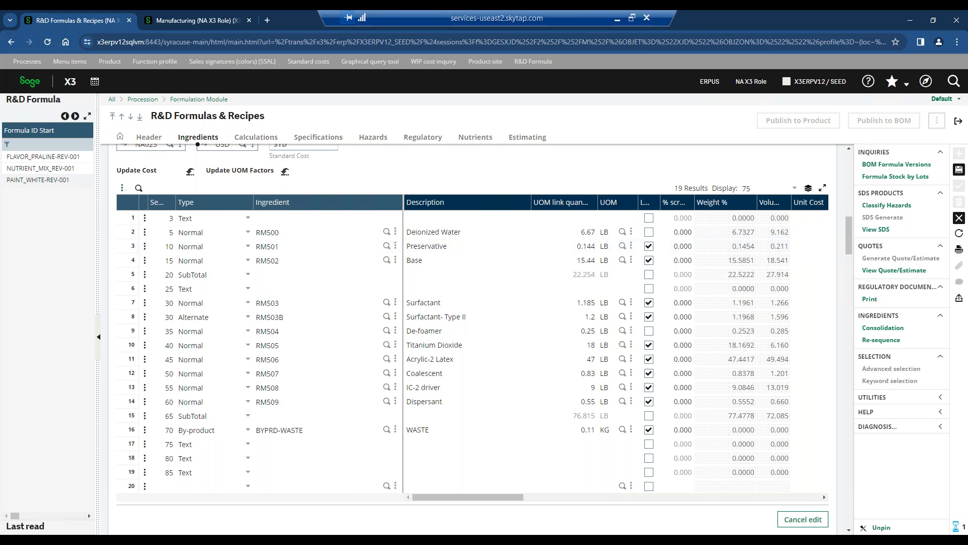
left_click(289, 248)
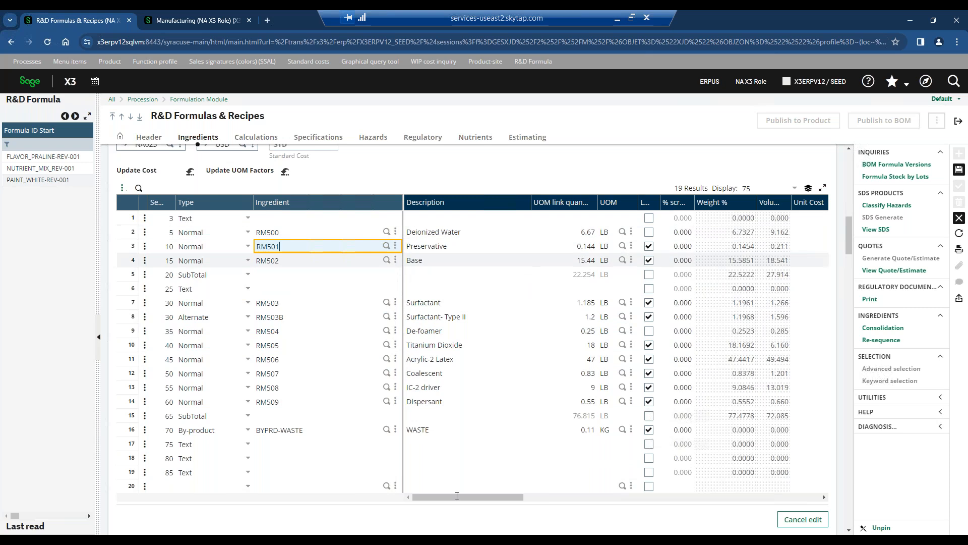
left_click_drag(465, 502, 510, 502)
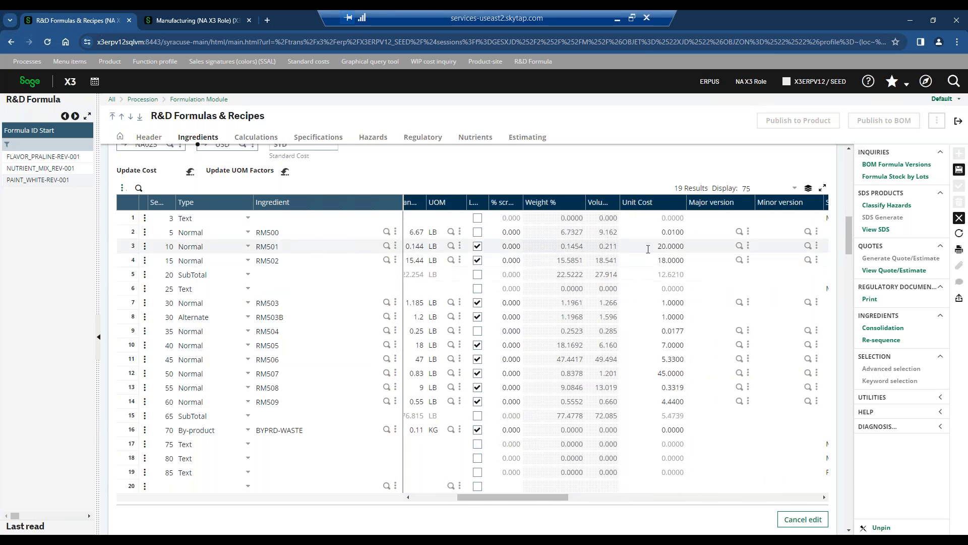
left_click_drag(503, 496, 459, 497)
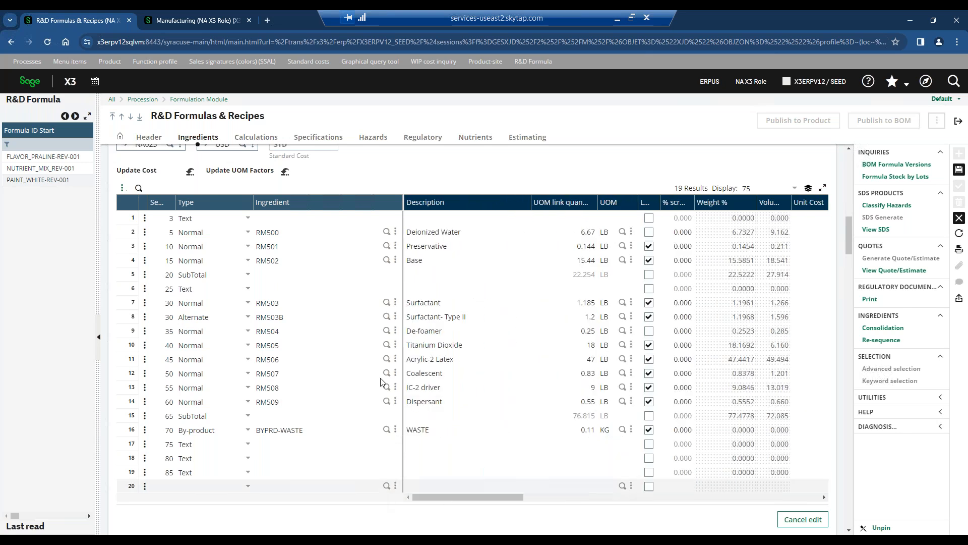
Examine the formula's calculated totals, ingredient costs, expected yield and theoretical specific gravity.
scroll(473, 316, "down", 4)
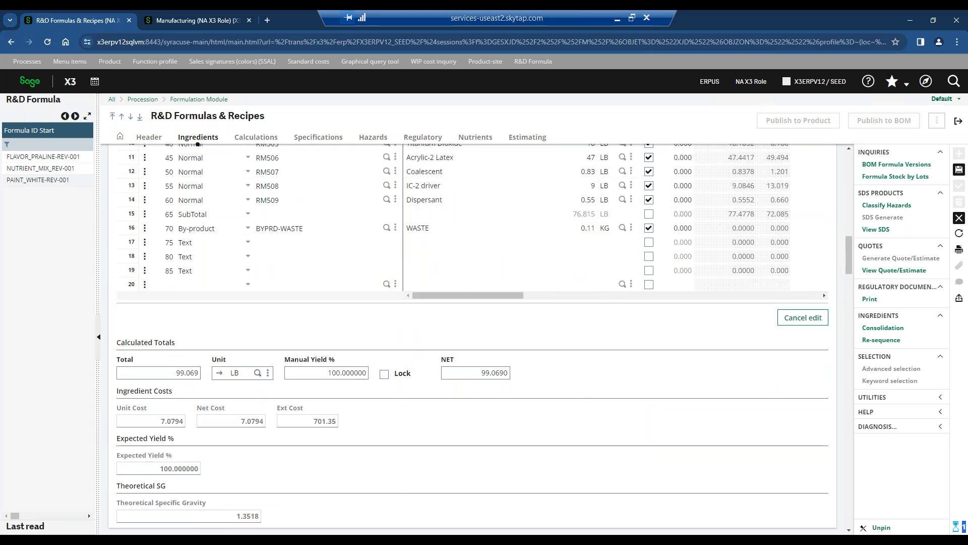
left_click(173, 373)
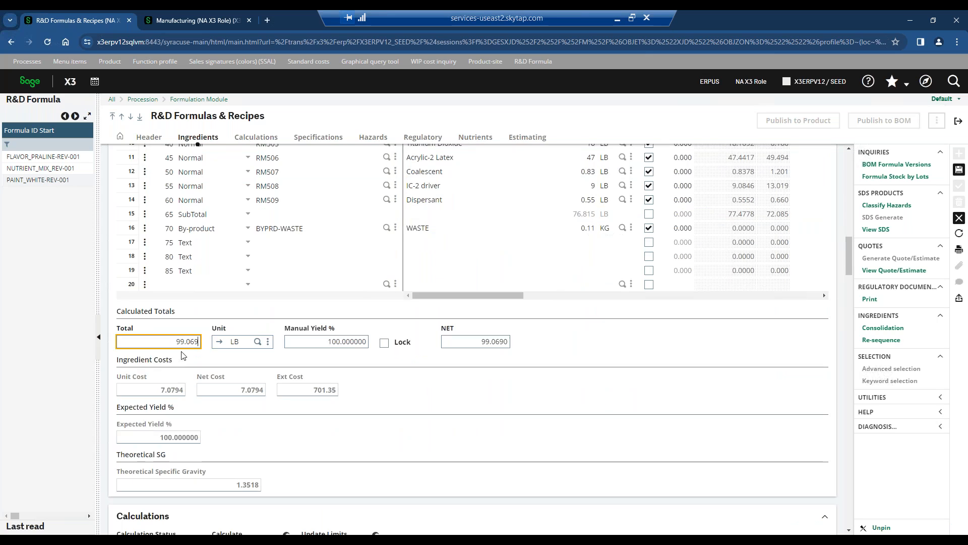
left_click(346, 378)
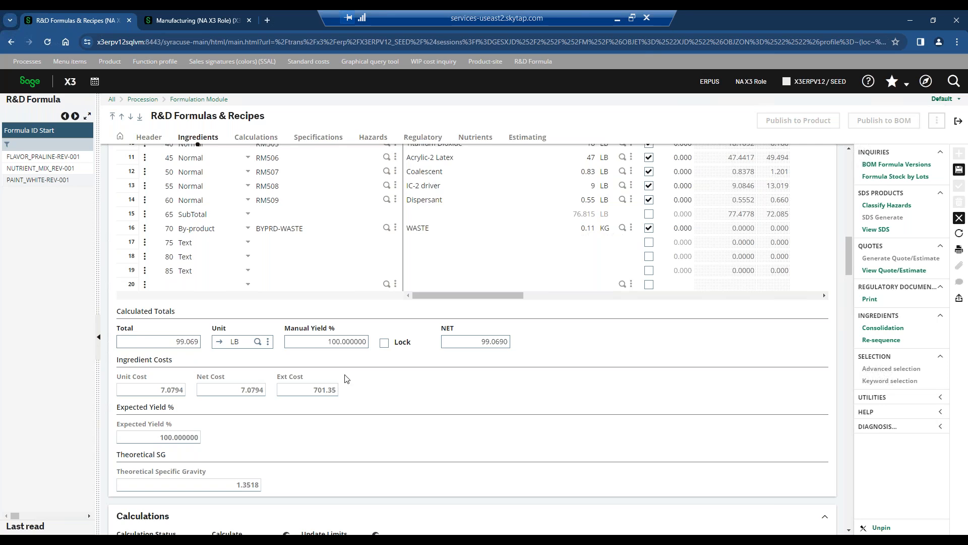
scroll(376, 333, "up", 3)
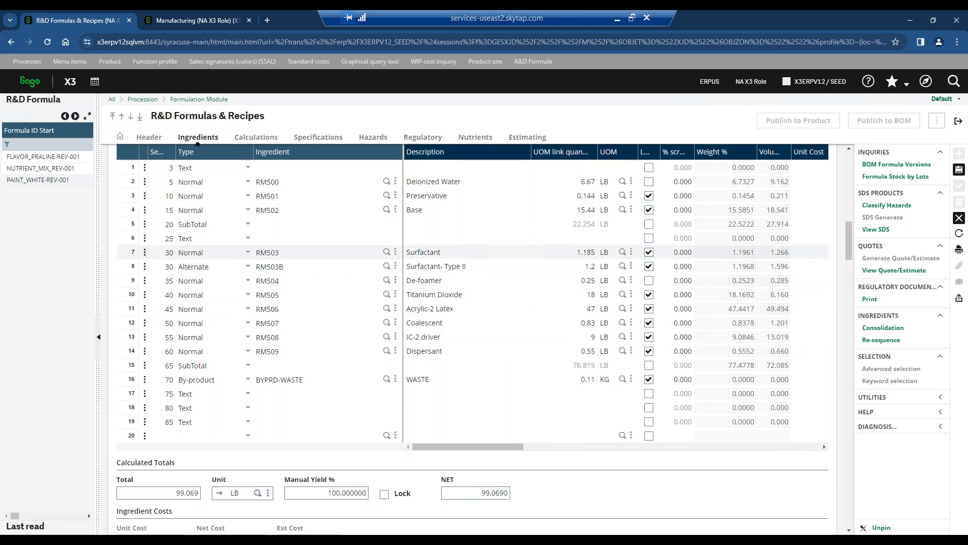
scroll(454, 253, "down", 4)
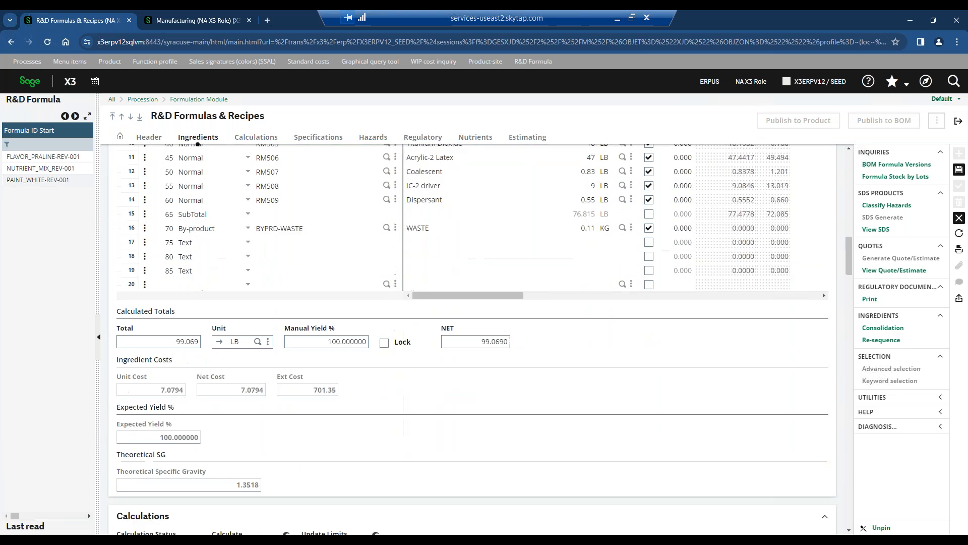
Review the formula's calculation results, specification answers and instructions area.
scroll(454, 302, "down", 4)
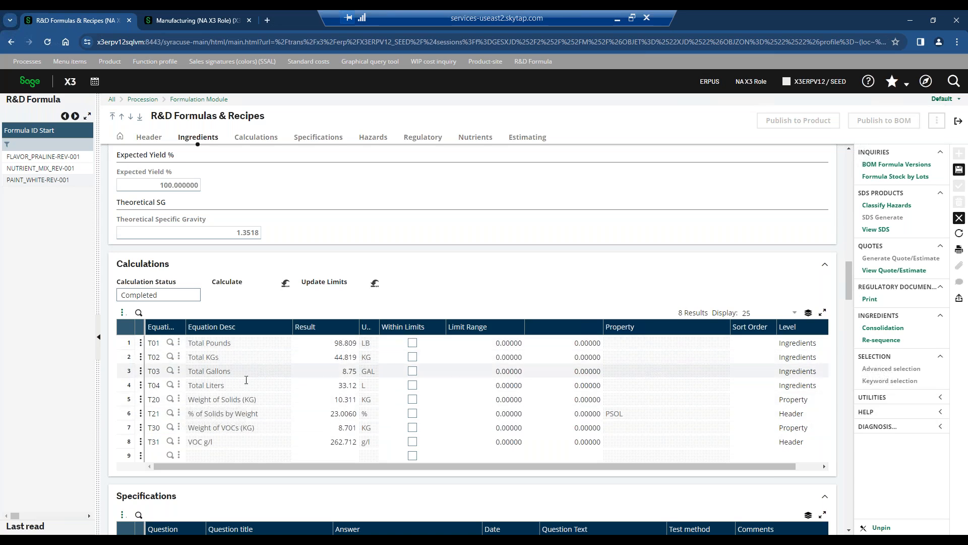
scroll(246, 380, "down", 1)
scroll(257, 358, "down", 1)
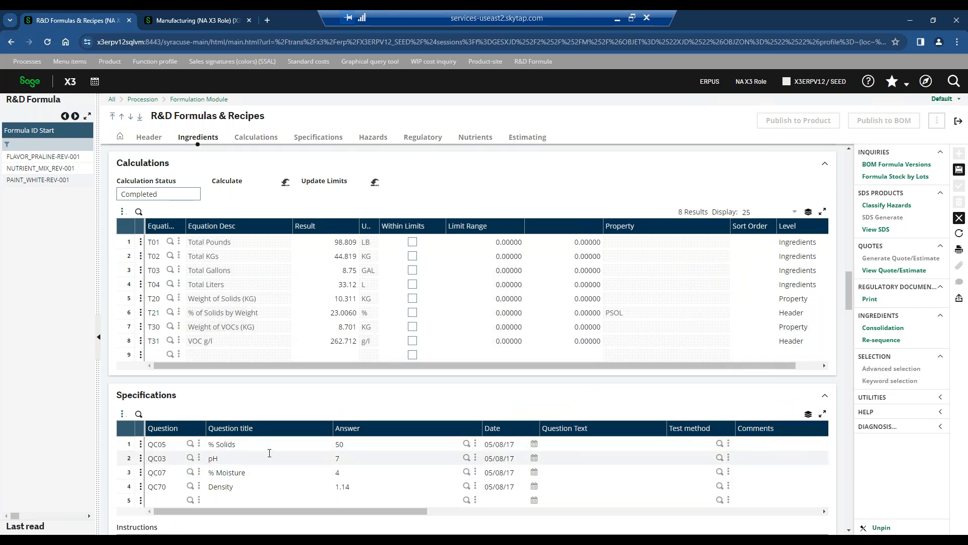
scroll(270, 453, "down", 2)
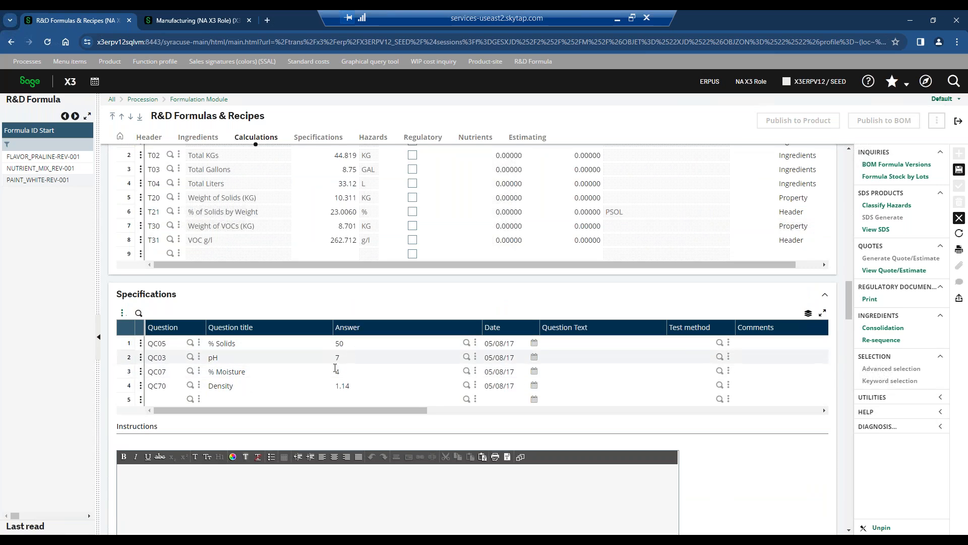
scroll(236, 335, "down", 3)
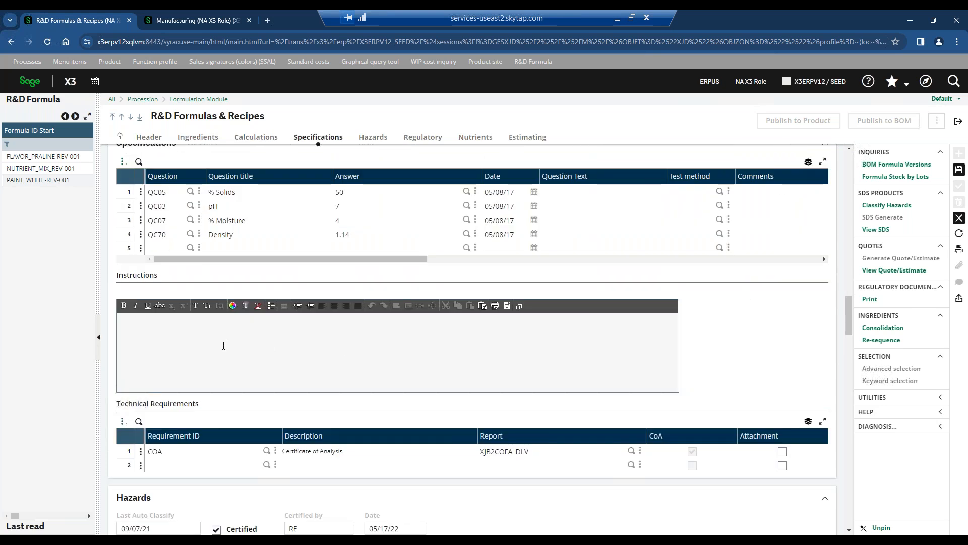
left_click(223, 345)
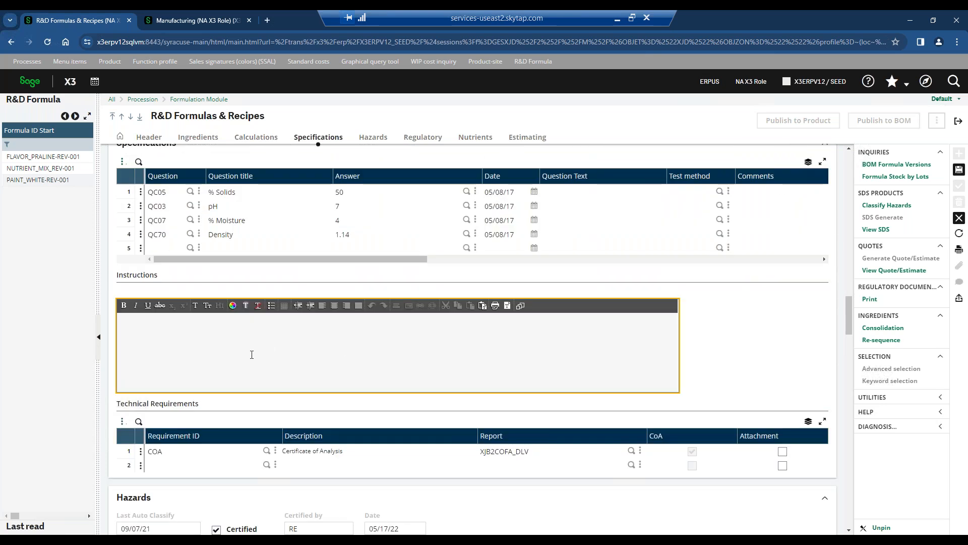
Look through the formula's technical requirements, hazards composition and ratings, regulatory documents and nutrients.
scroll(212, 371, "down", 2)
scroll(212, 374, "down", 2)
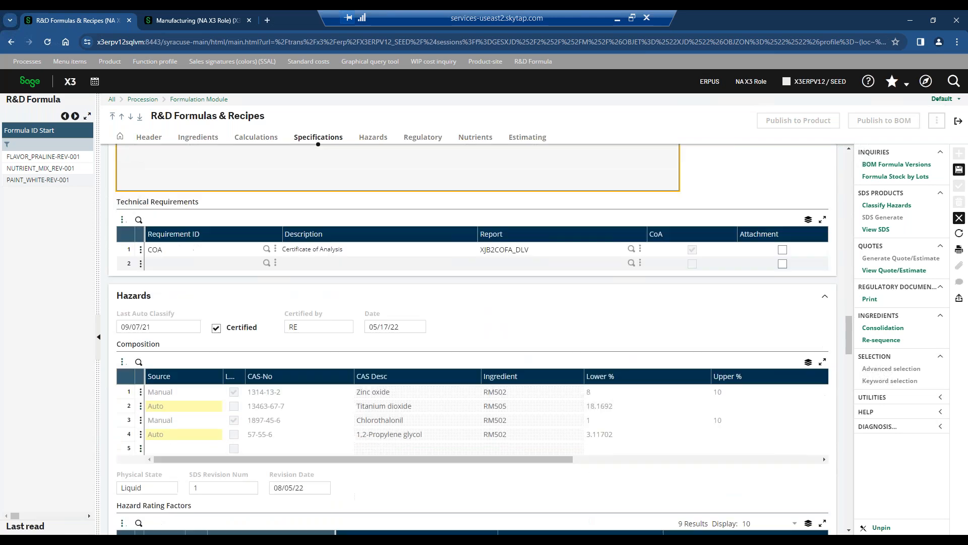
scroll(244, 360, "down", 7)
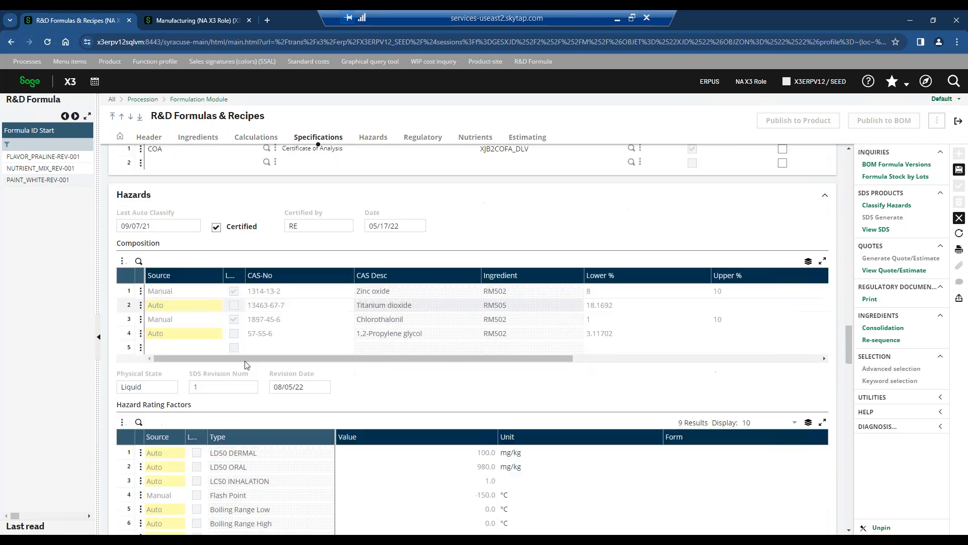
scroll(245, 360, "down", 7)
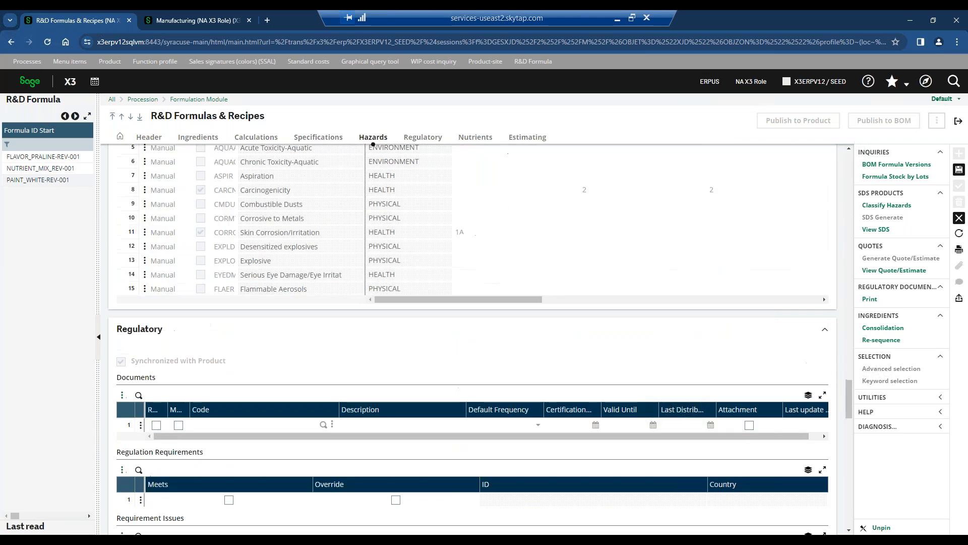
scroll(472, 338, "down", 4)
scroll(473, 338, "down", 5)
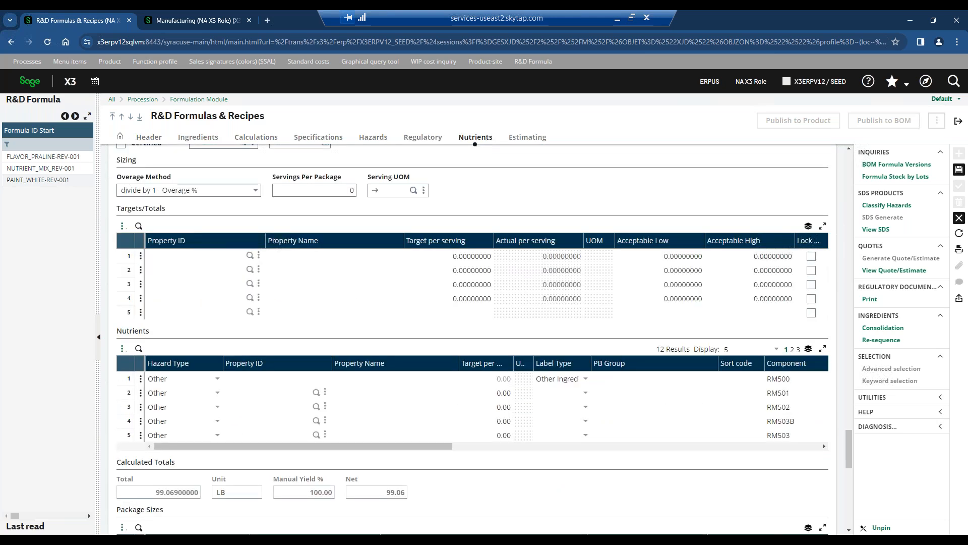
Review the formula's estimating costs, quote history and routing, and discard the open edit of the formula.
scroll(472, 338, "down", 7)
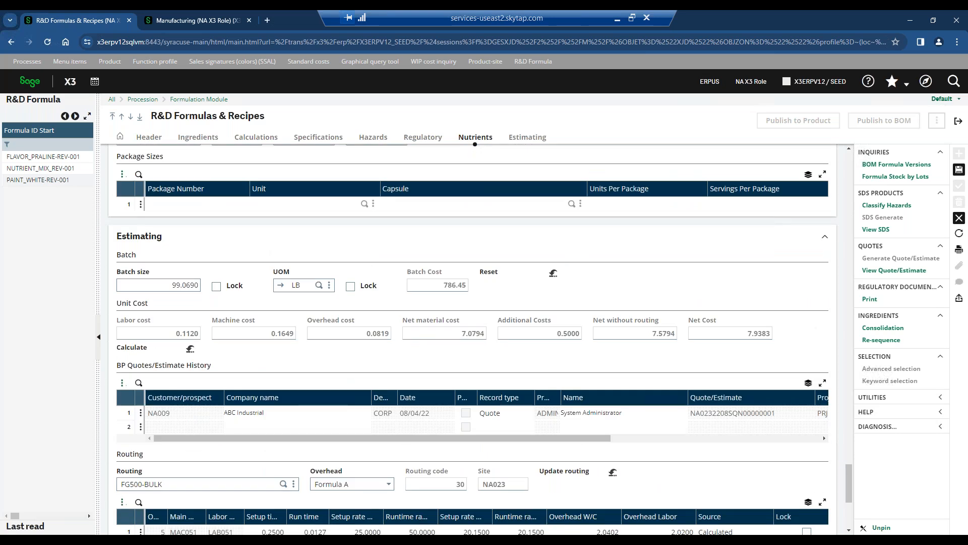
scroll(472, 338, "down", 1)
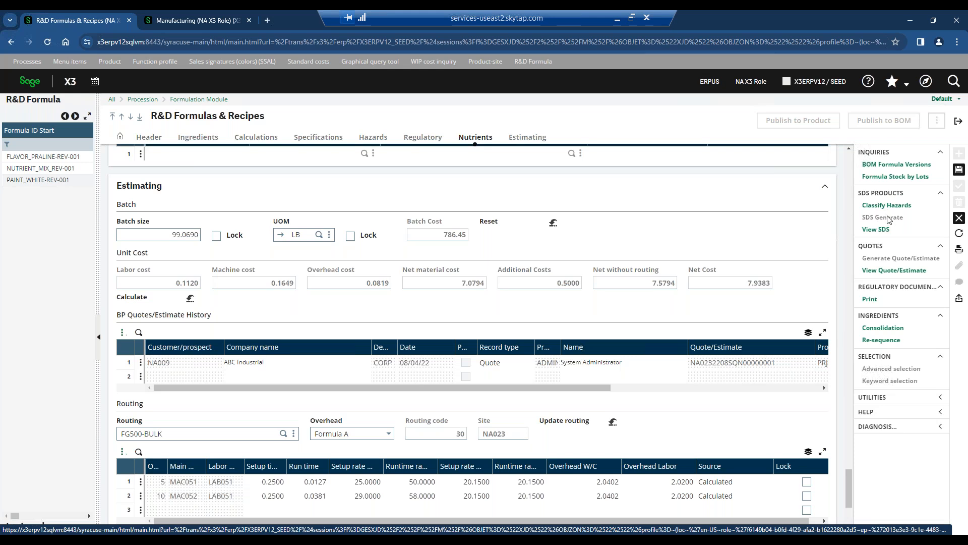
left_click(960, 219)
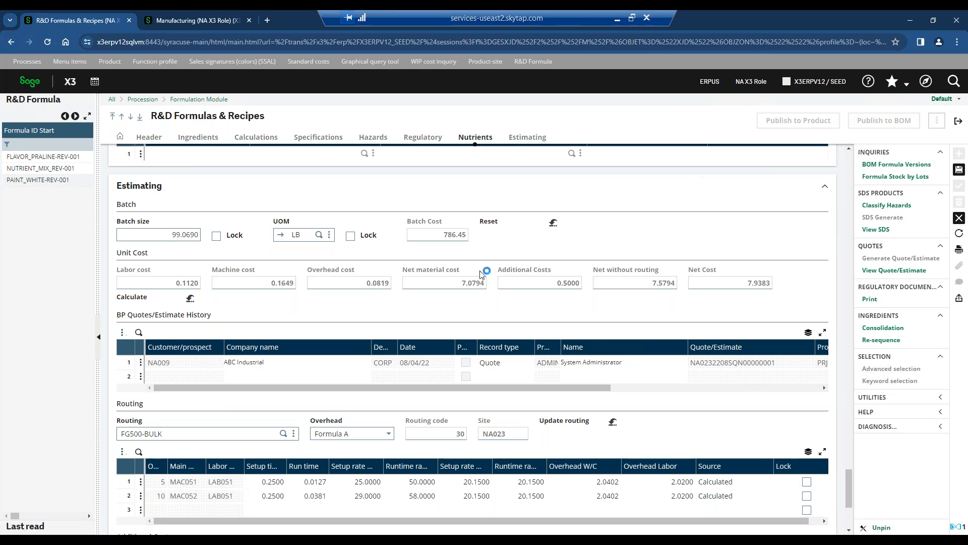
left_click(695, 248)
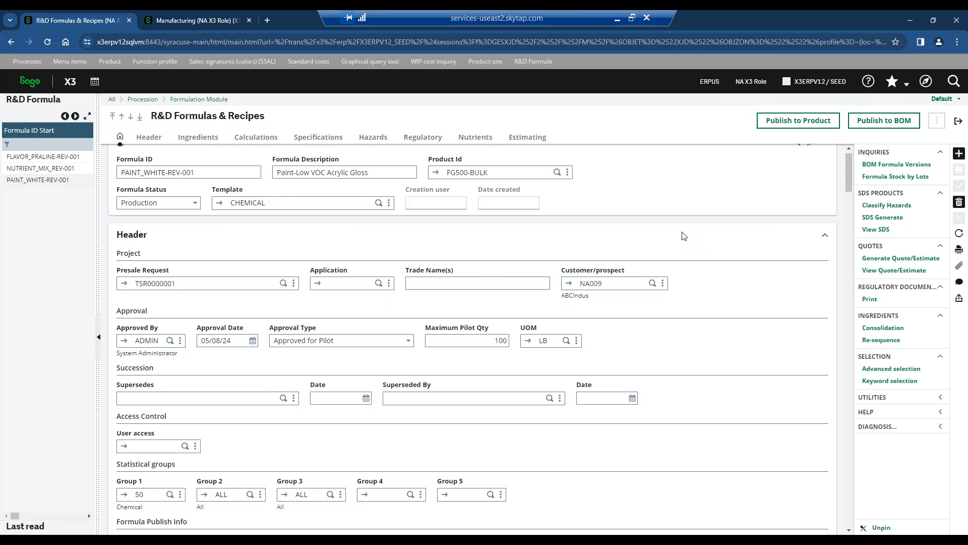
Review the header and ingredients list of the PAINT_WHITE-REV-001 formula, and close the formula page.
scroll(684, 236, "down", 10)
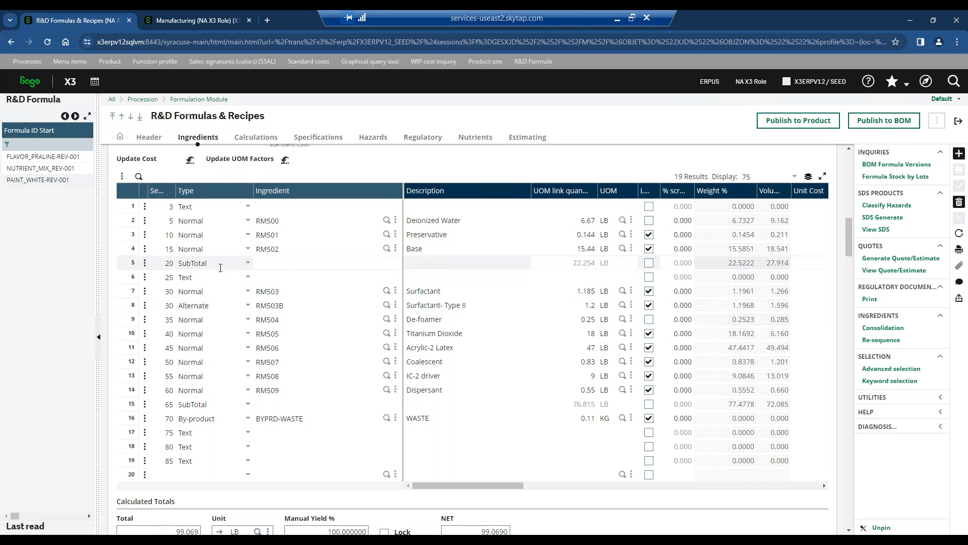
scroll(271, 268, "up", 12)
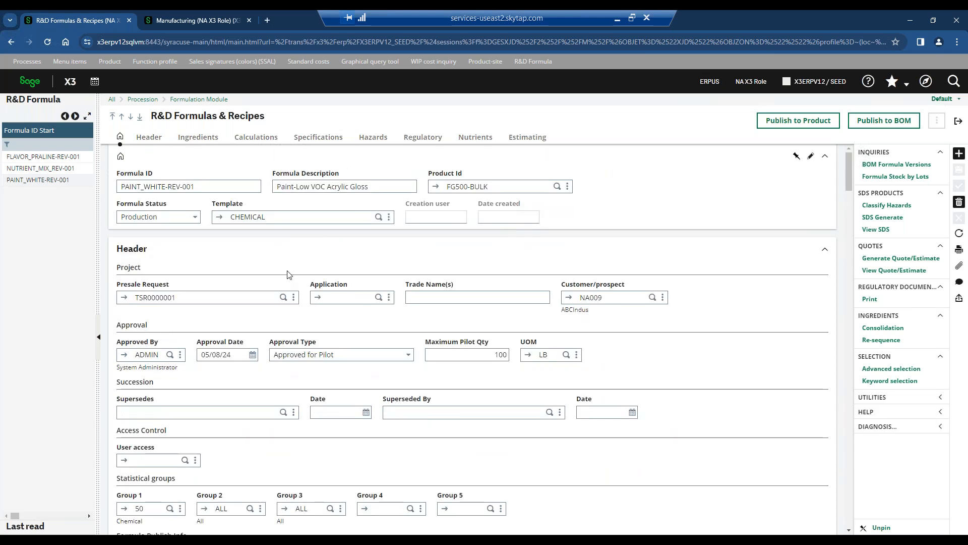
scroll(289, 275, "down", 10)
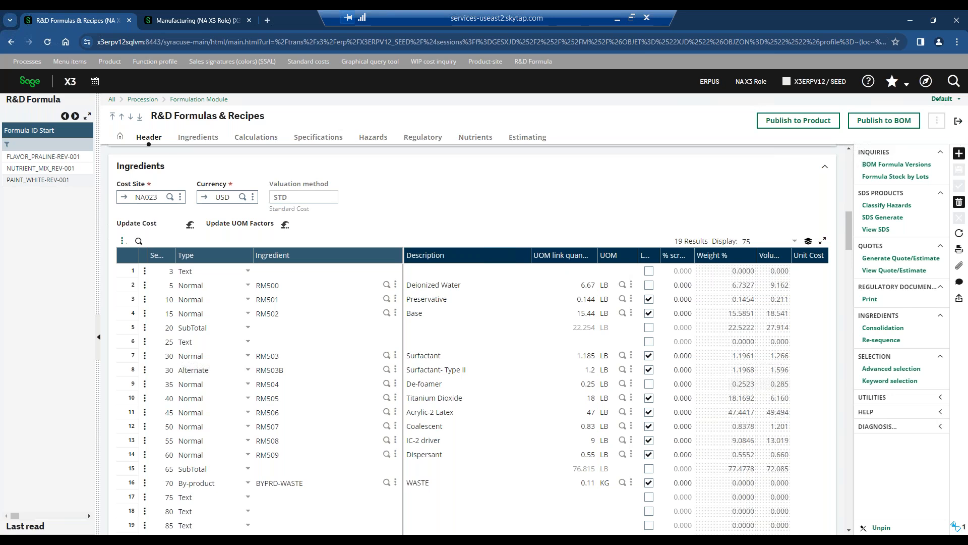
left_click(958, 121)
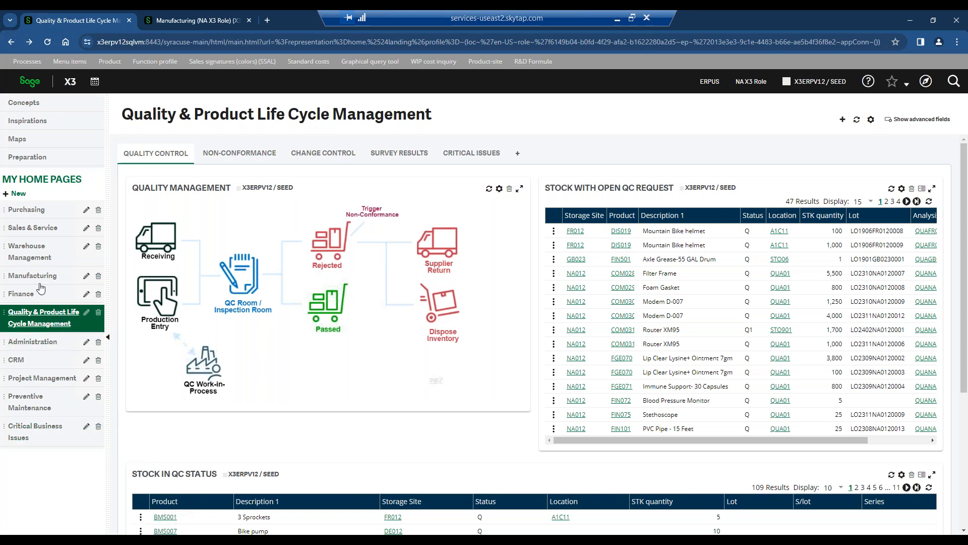
Open the non-conformance records, review the damaged customer return's image, probable cause and additional information, and close the page.
left_click(260, 152)
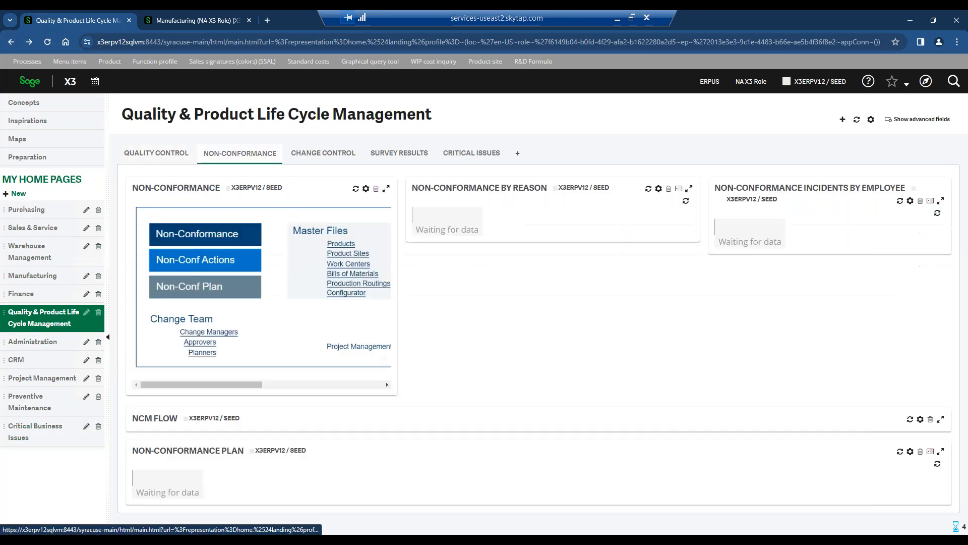
left_click(250, 236)
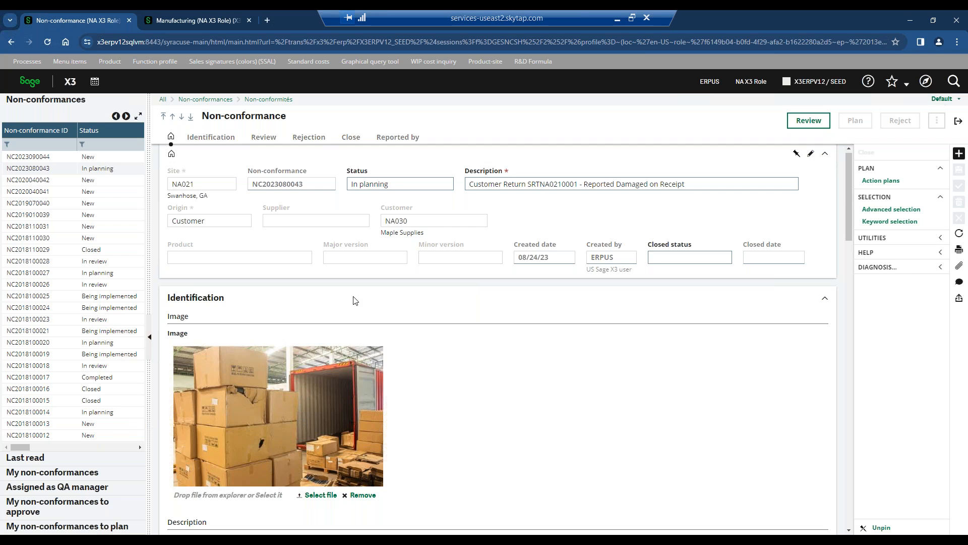
scroll(355, 300, "down", 4)
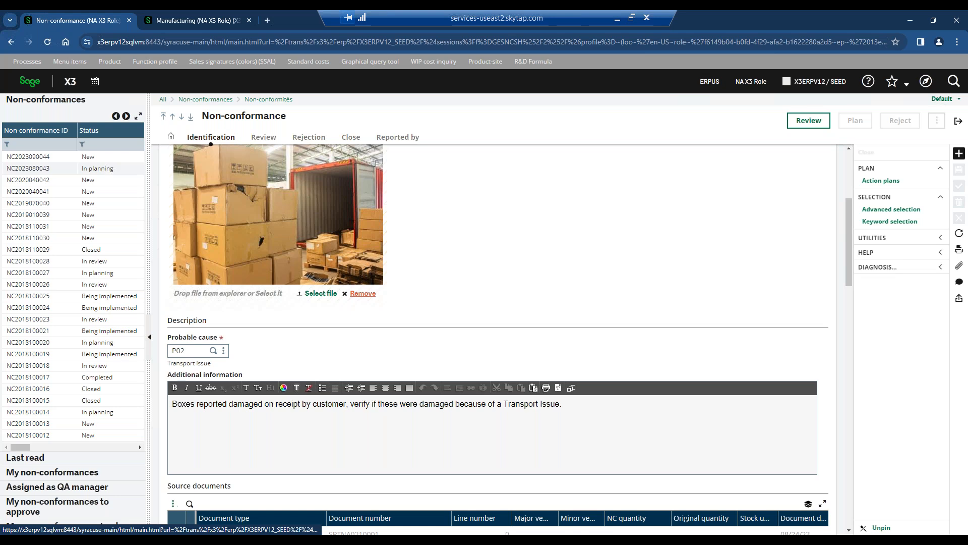
scroll(364, 293, "up", 4)
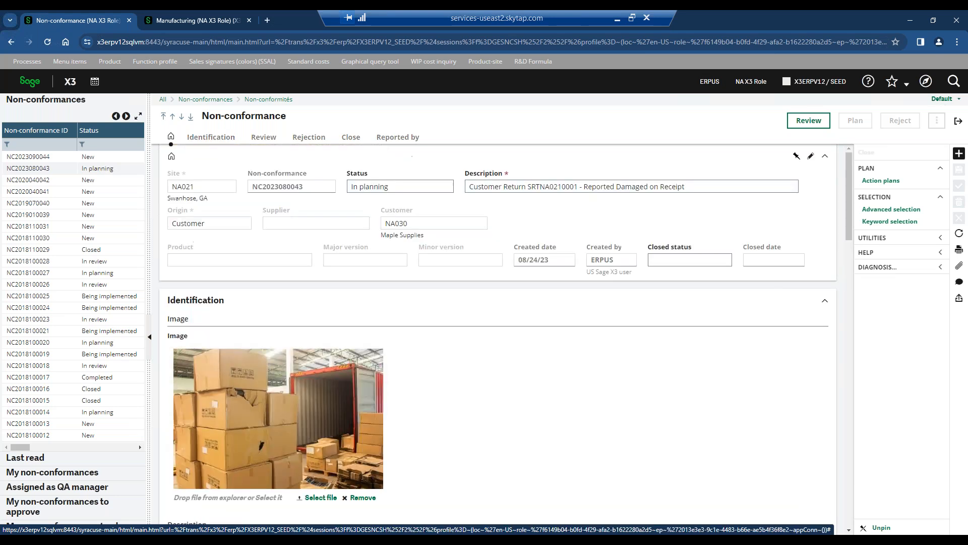
left_click(958, 122)
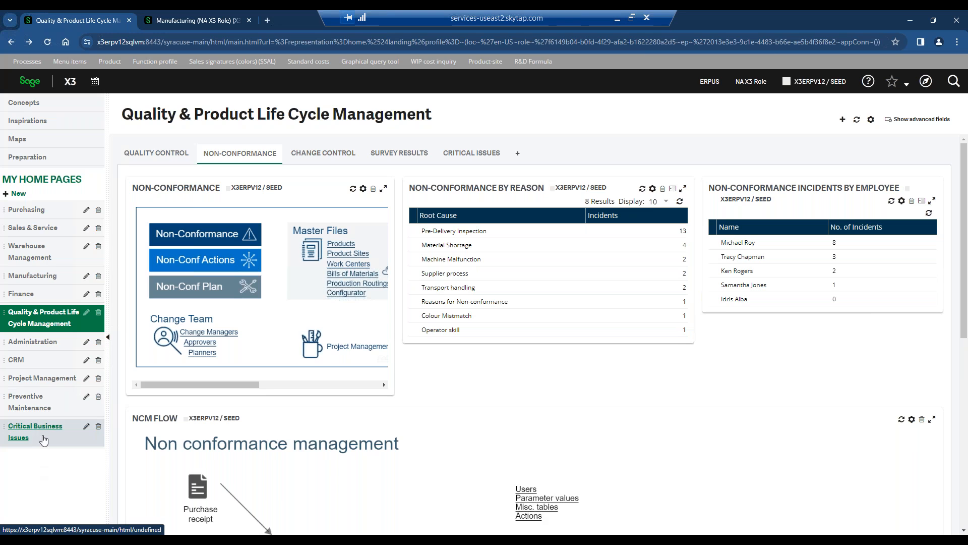
View the CRM, Project Management and Preventive Maintenance home pages.
left_click(20, 359)
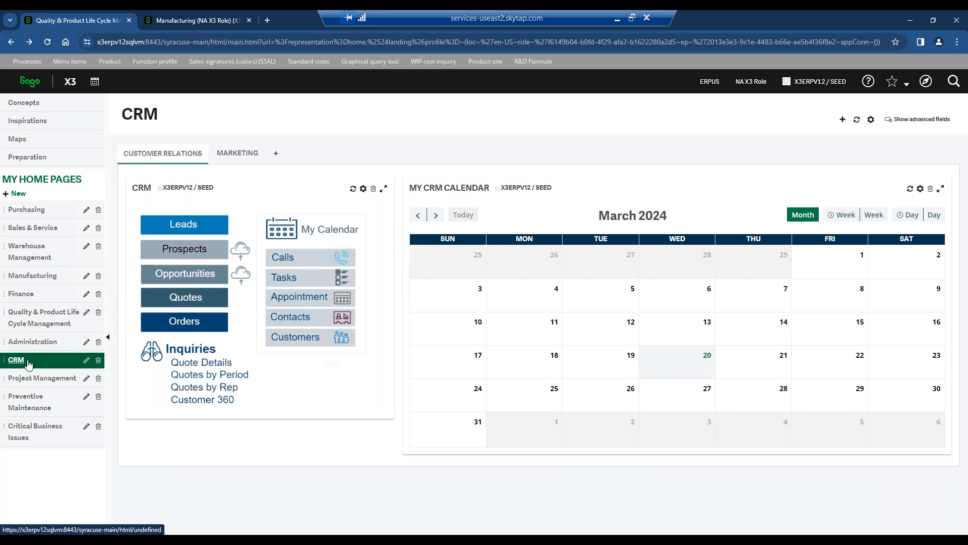
left_click(28, 380)
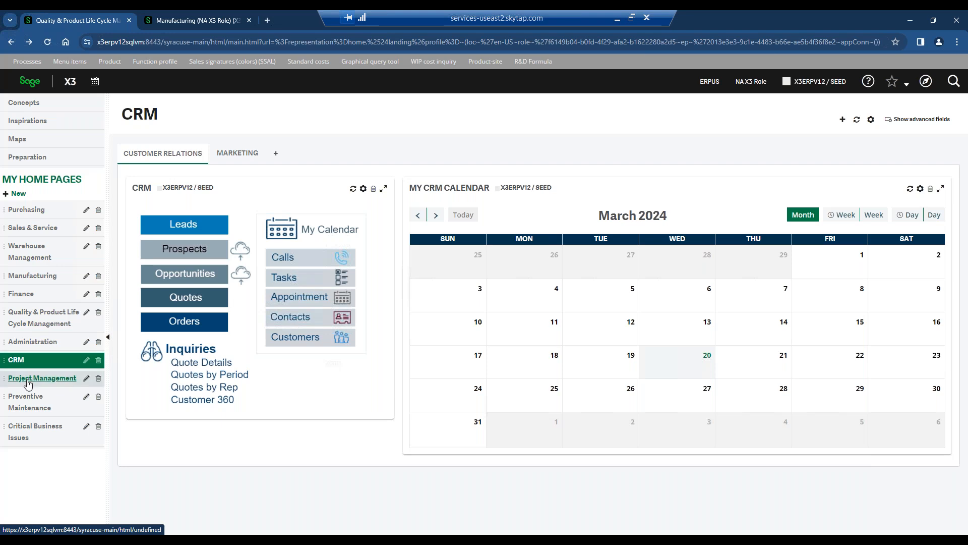
left_click(31, 397)
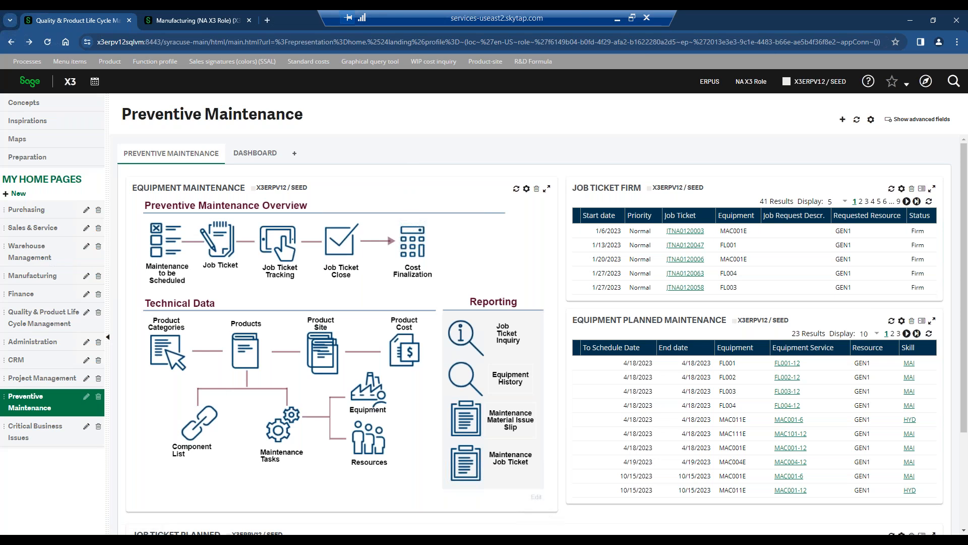
Review the supply chain visual process flow on the Manufacturing home page and open the Finance home page.
left_click(32, 275)
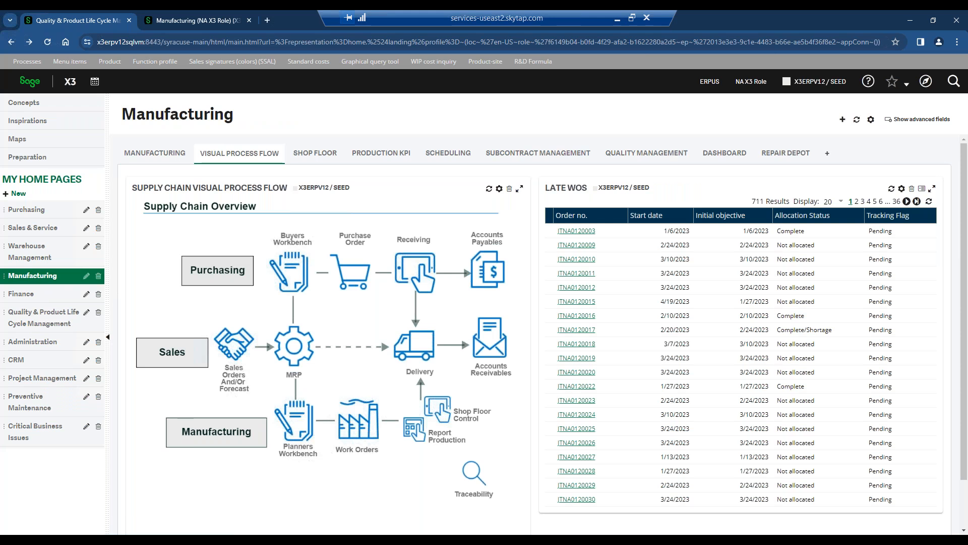
left_click(307, 353)
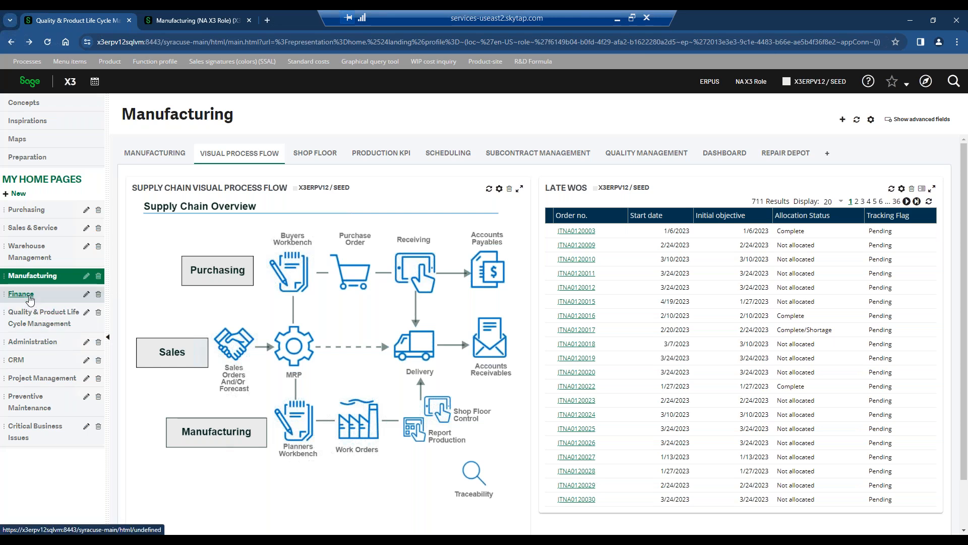
left_click(20, 293)
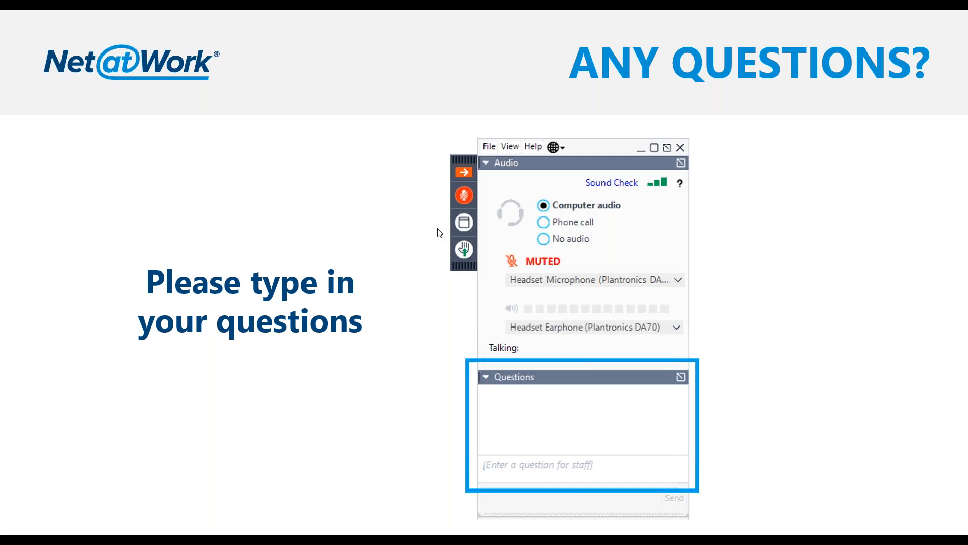
left_click(405, 318)
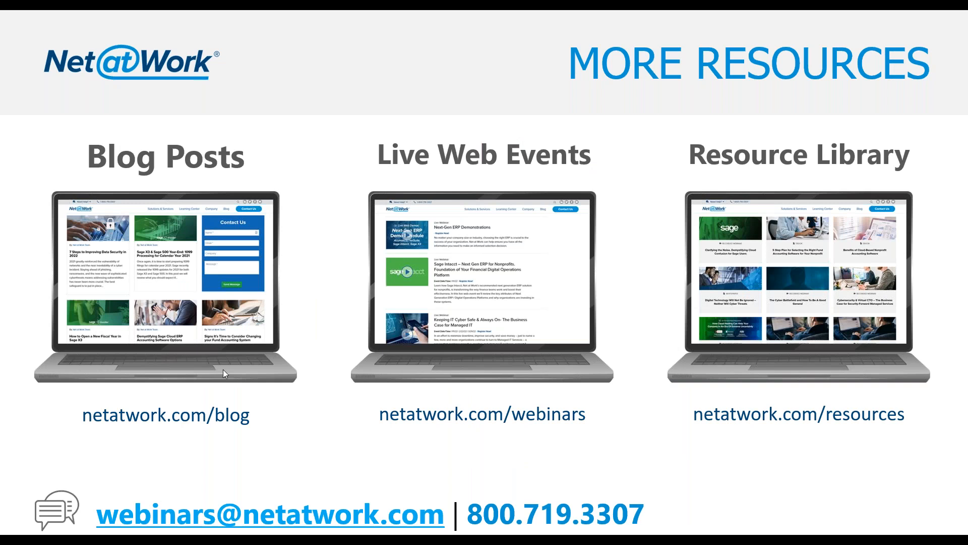